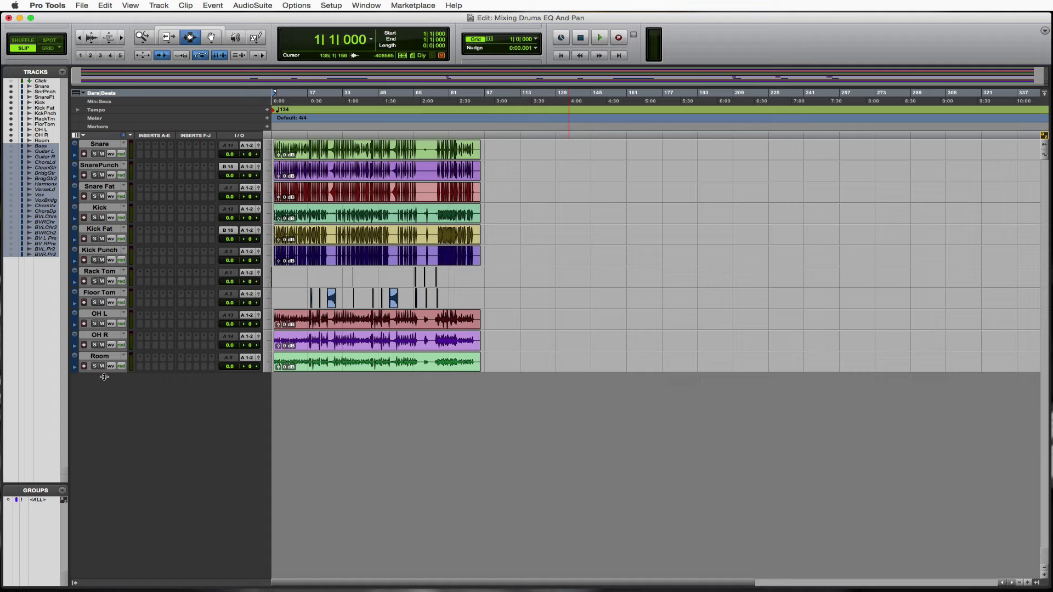
# Step: Resize the drum track rows so all the drum tracks fit in view
pyautogui.hotkey('ctrl', 'alt', 'Up')
pyautogui.hotkey('ctrl', 'alt', 'Up')
pyautogui.hotkey('ctrl', 'alt', 'Up')
pyautogui.hotkey('ctrl', 'alt', 'Down')
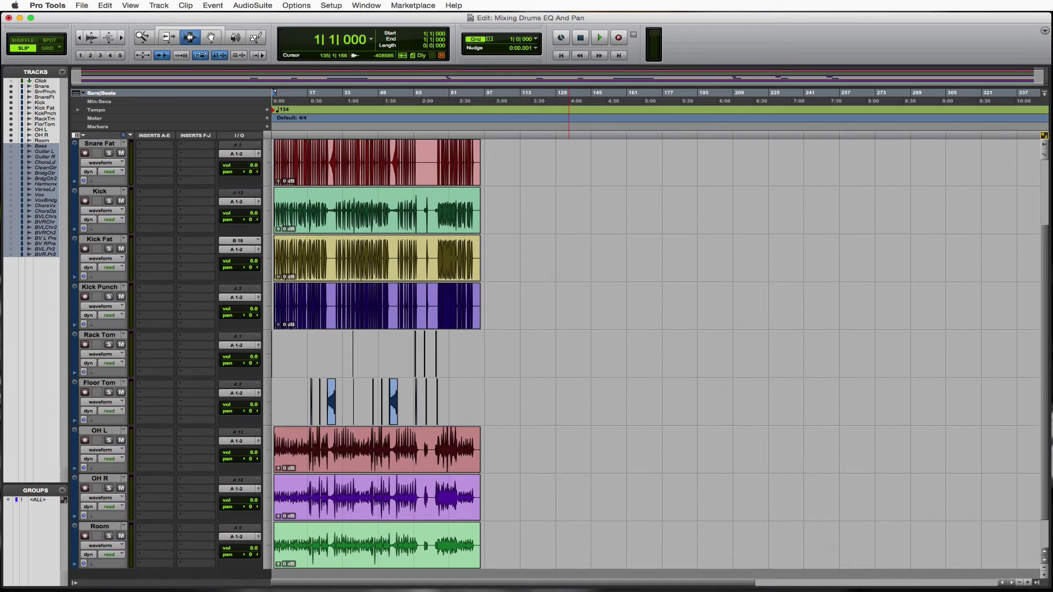
pyautogui.scroll(2, 146, 399)
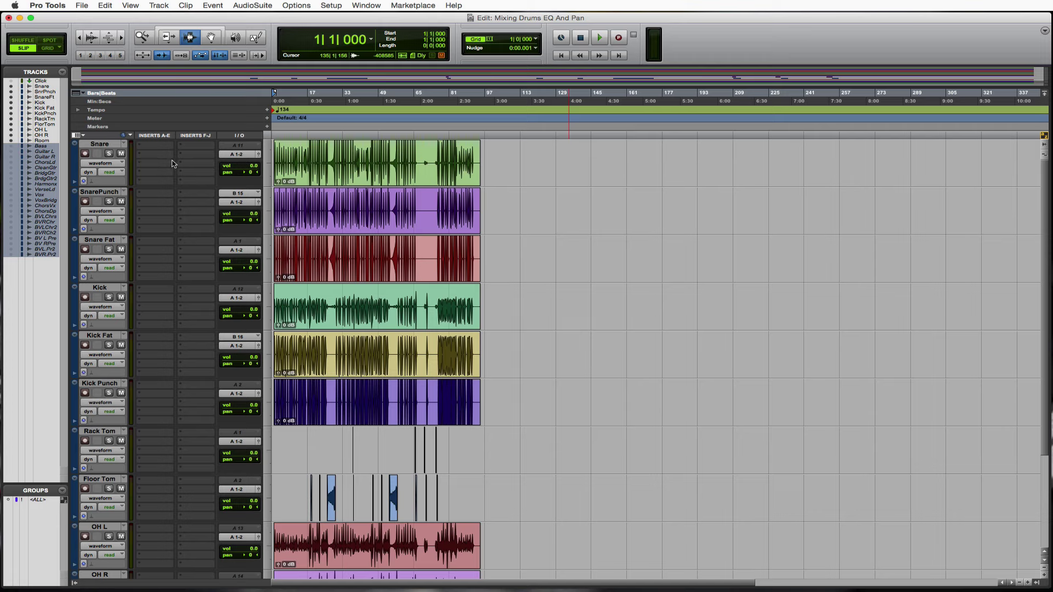
# Step: Move Kick, Kick Fat and Kick Punch together to the top of the track list
pyautogui.click(110, 289)
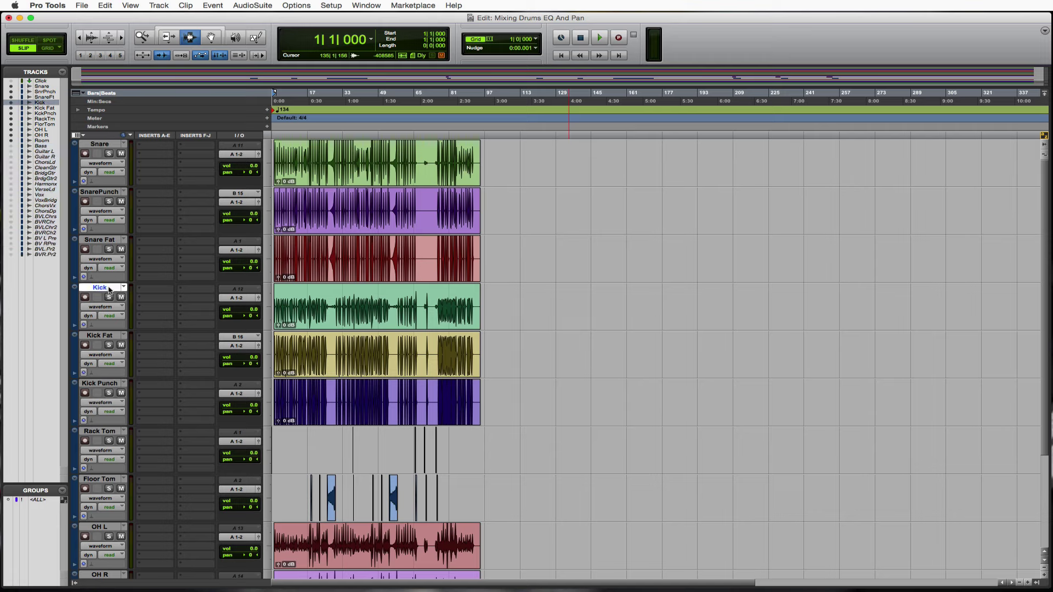
pyautogui.keyDown('shift'); pyautogui.click(104, 383); pyautogui.keyUp('shift')
pyautogui.moveTo(104, 383); pyautogui.dragTo(104, 144)
# Step: Solo Kick, zoom into the opening bars and play it briefly from 1|4|384
pyautogui.click(109, 154)
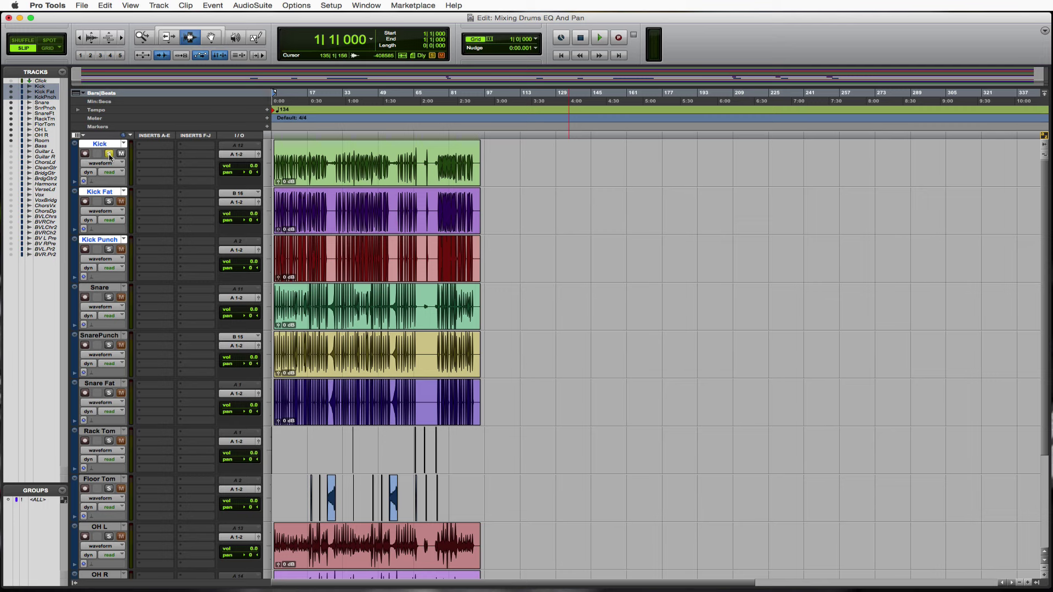
pyautogui.press('super+bracketright')
pyautogui.press('super+bracketright')
pyautogui.press('super+bracketright')
pyautogui.press('super+bracketright')
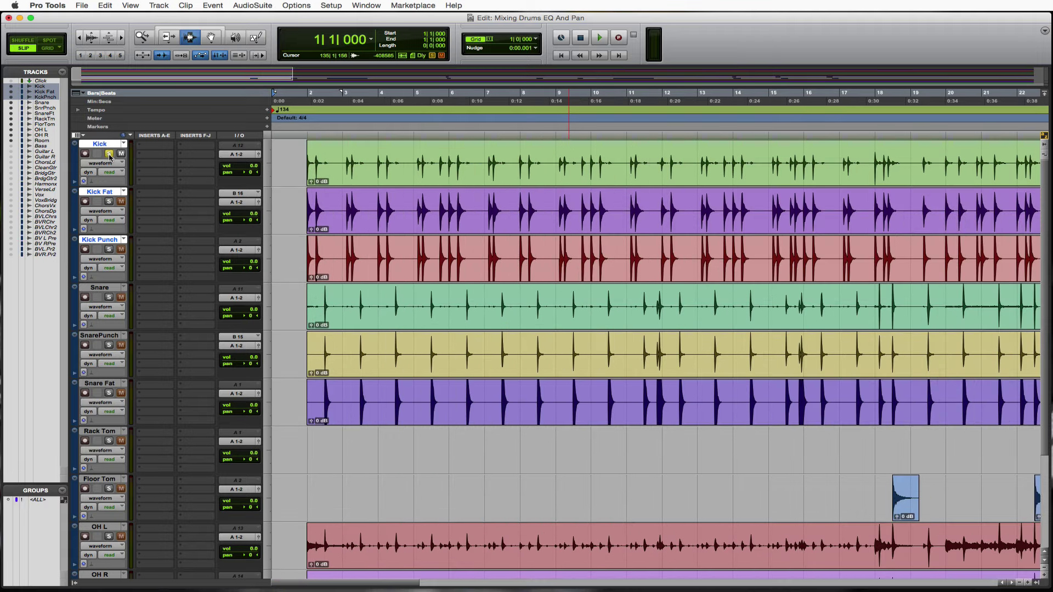
pyautogui.click(301, 155)
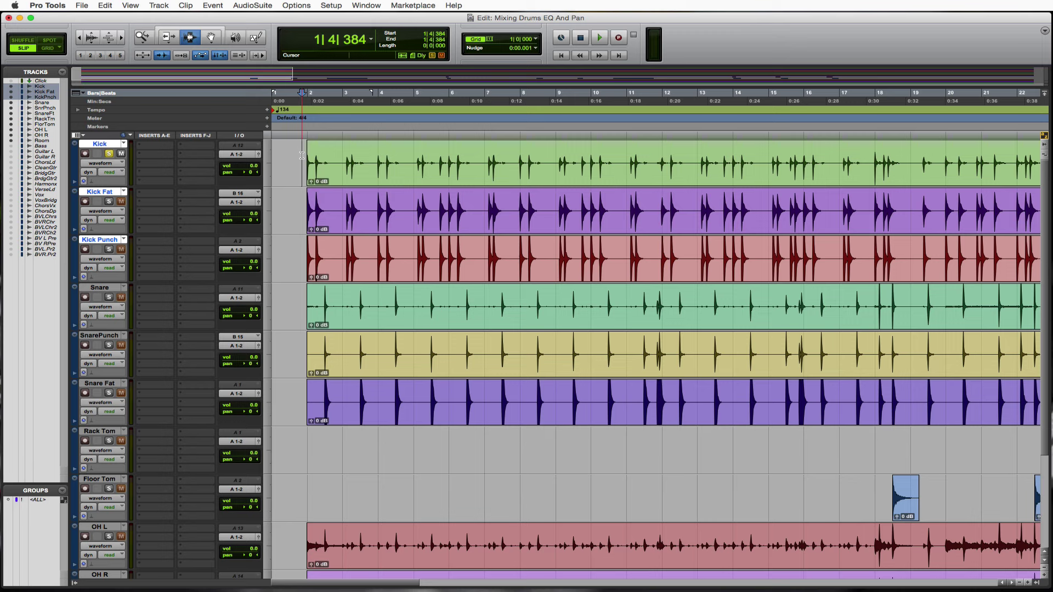
pyautogui.press('space')
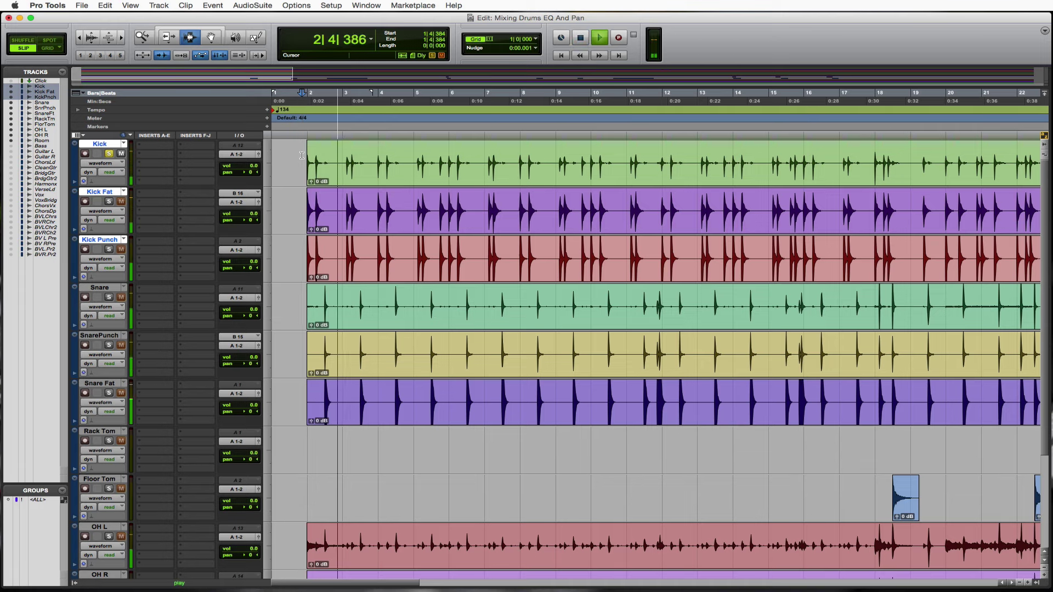
pyautogui.press('space')
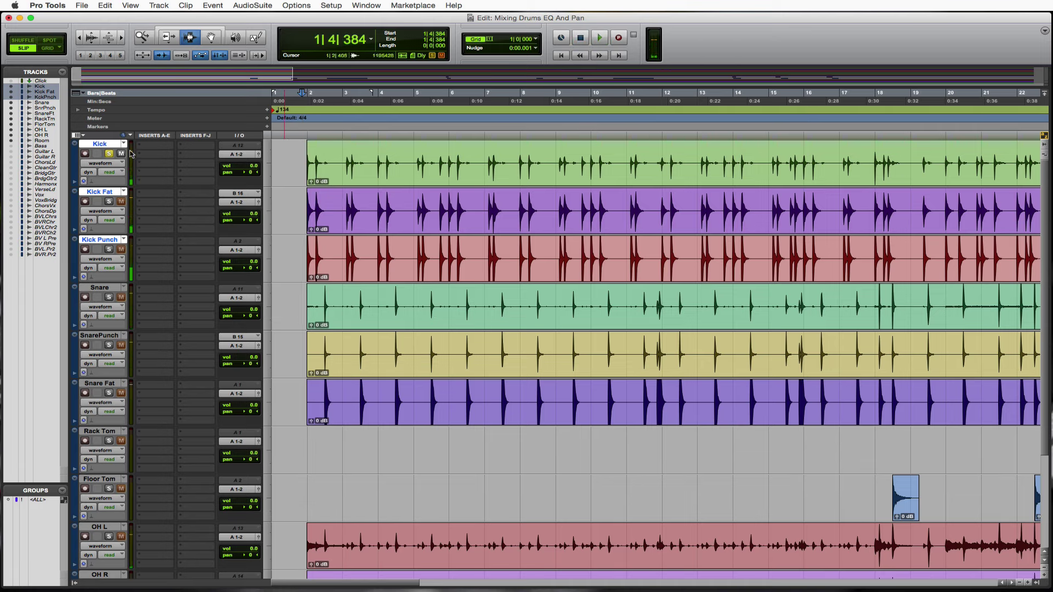
# Step: Insert an EQ3 7-Band (mono) plug-in in the Kick track's first insert slot
pyautogui.click(144, 146)
pyautogui.moveTo(154, 165)
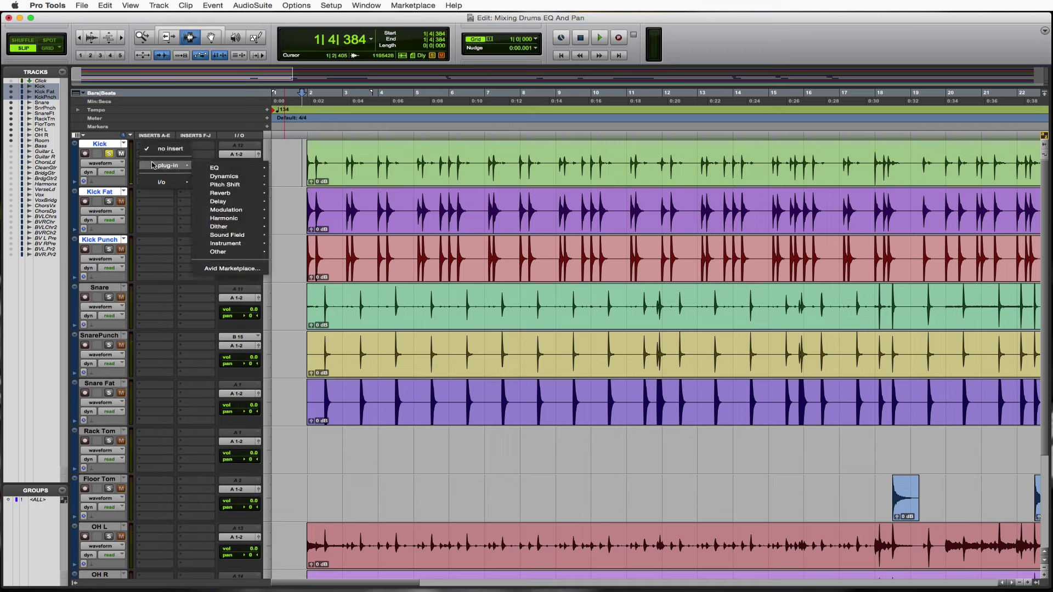
pyautogui.moveTo(240, 168)
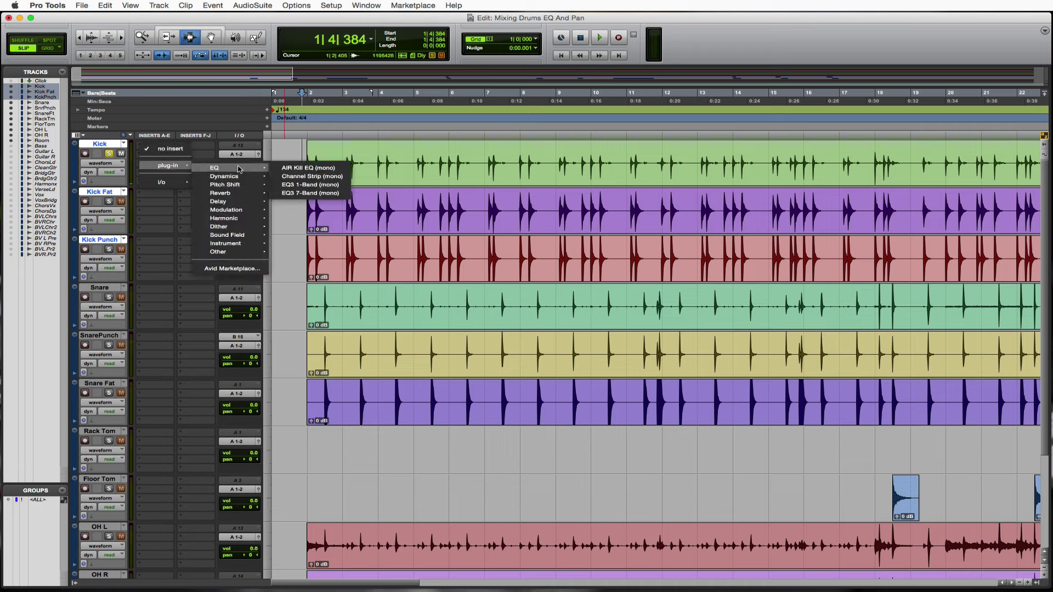
pyautogui.click(315, 194)
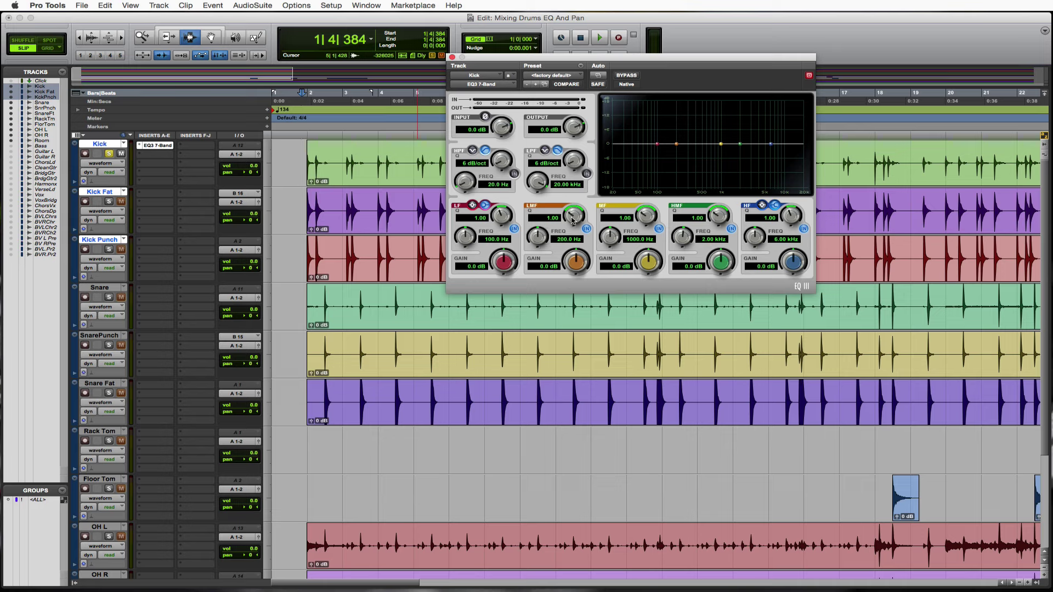
# Step: Shape the Kick EQ's low-mid band into a narrow -5.2 dB cut at 95.4 Hz, auditioning during playback
pyautogui.moveTo(572, 220); pyautogui.dragTo(572, 197)
pyautogui.moveTo(576, 264); pyautogui.dragTo(577, 263)
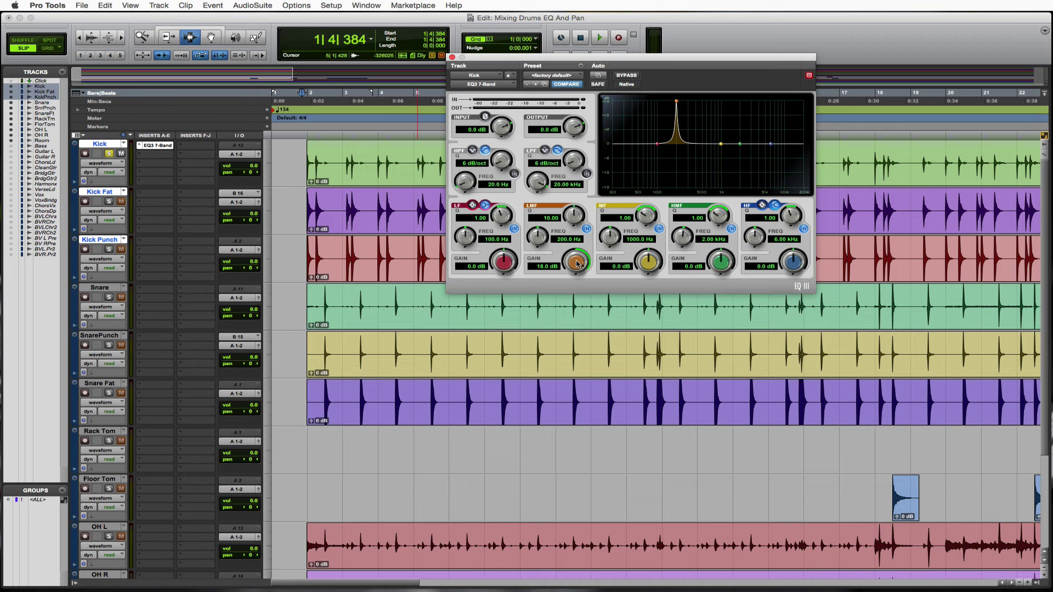
pyautogui.press('space')
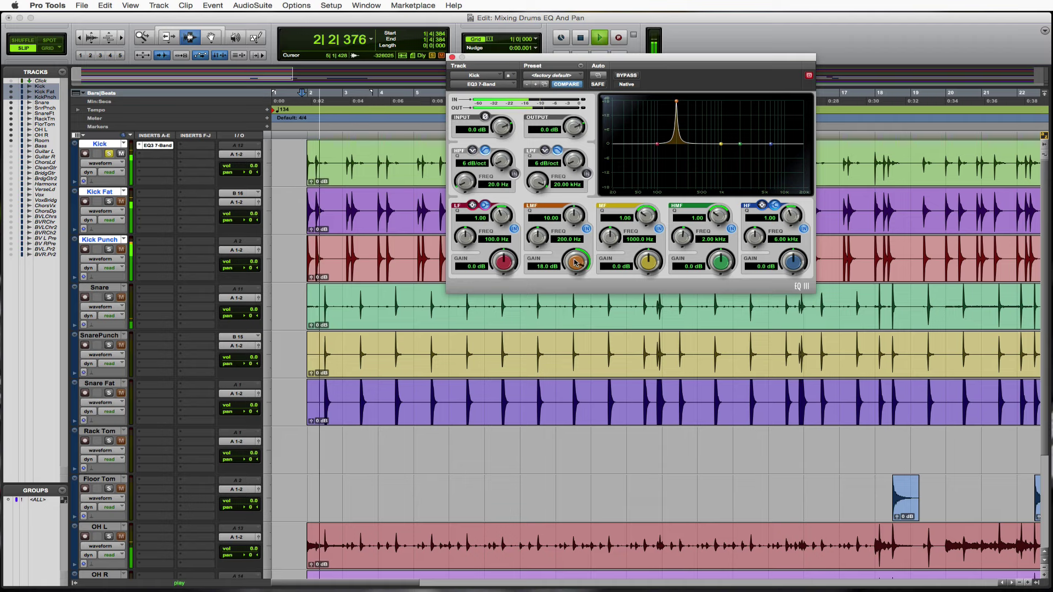
pyautogui.moveTo(538, 235); pyautogui.dragTo(527, 256)
pyautogui.press('Return')
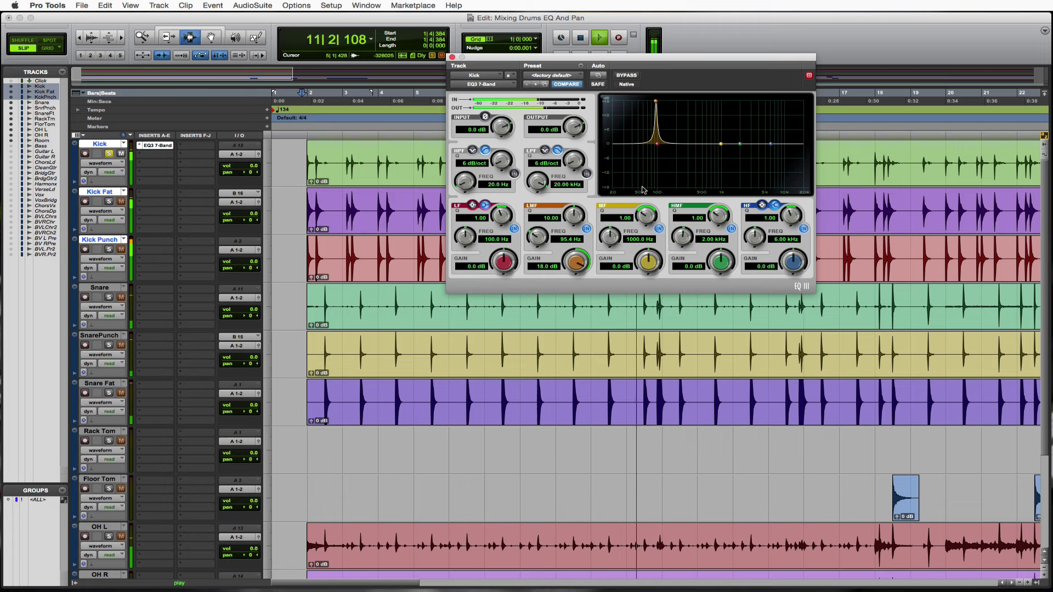
pyautogui.press('space')
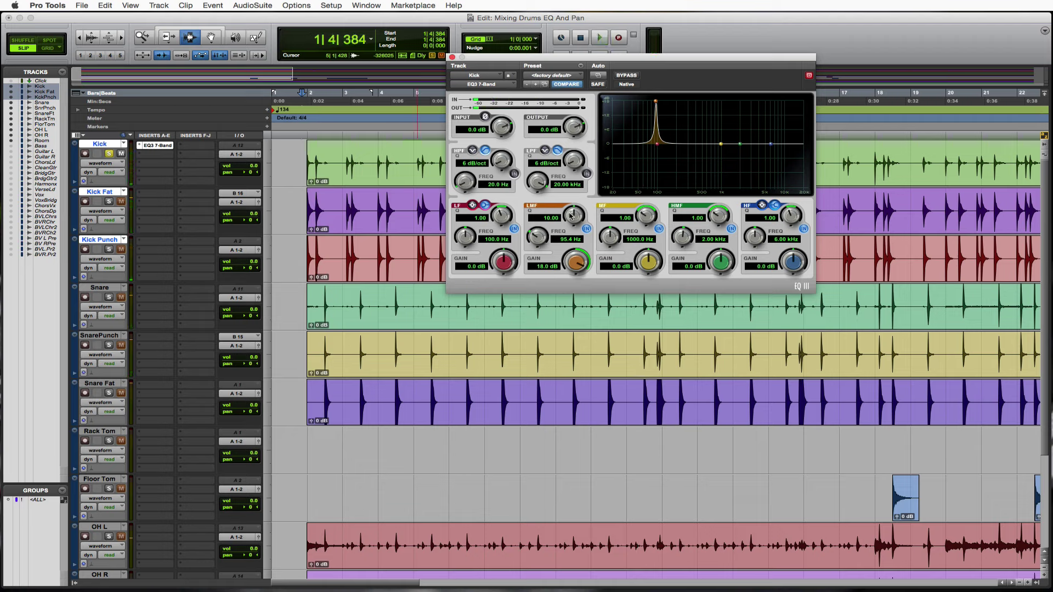
pyautogui.press('space')
pyautogui.moveTo(570, 215)
pyautogui.mouseDown()
pyautogui.moveTo(568, 232)
pyautogui.moveTo(567, 223)
pyautogui.mouseUp()
pyautogui.press('space')
pyautogui.moveTo(578, 267); pyautogui.dragTo(580, 321)
# Step: Narrow the mid band to Q 10 and sweep an 18 dB boost to 160.4 Hz
pyautogui.moveTo(628, 215); pyautogui.dragTo(649, 144)
pyautogui.moveTo(660, 267); pyautogui.dragTo(651, 254)
pyautogui.press('space')
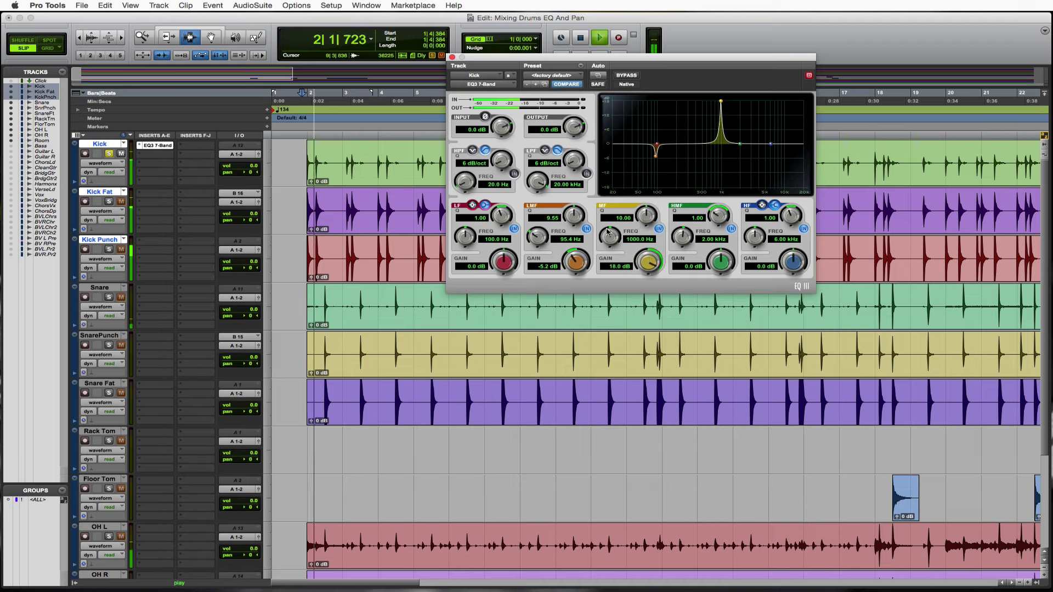
pyautogui.moveTo(607, 232); pyautogui.dragTo(605, 290)
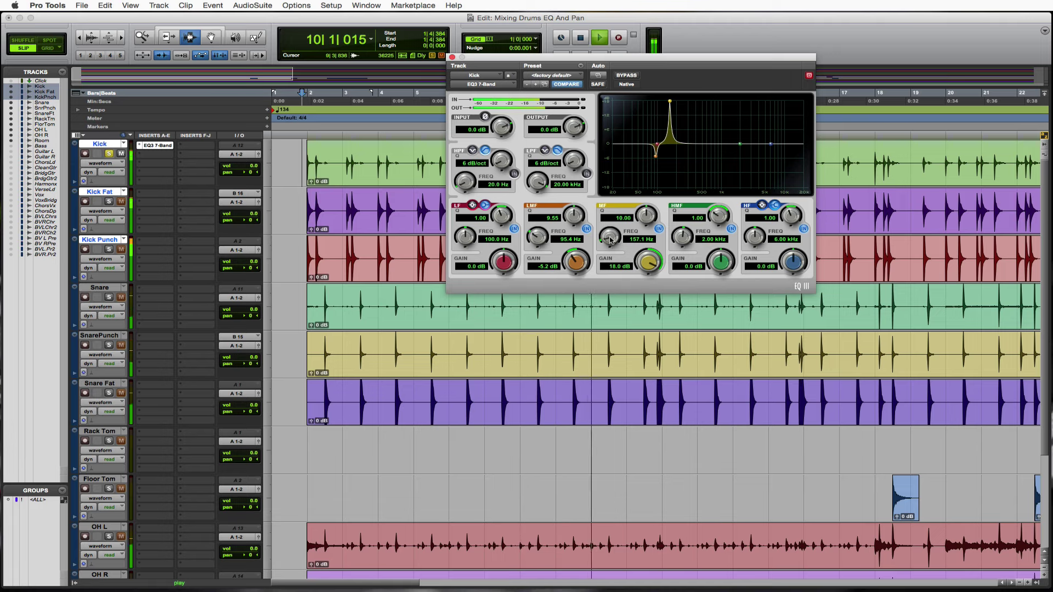
pyautogui.moveTo(610, 240); pyautogui.dragTo(646, 214)
# Step: Make the mid band a -4.4 dB cut and add a narrow -6.7 dB high-mid cut at 406.3 Hz
pyautogui.press('space')
pyautogui.moveTo(648, 262); pyautogui.dragTo(657, 311)
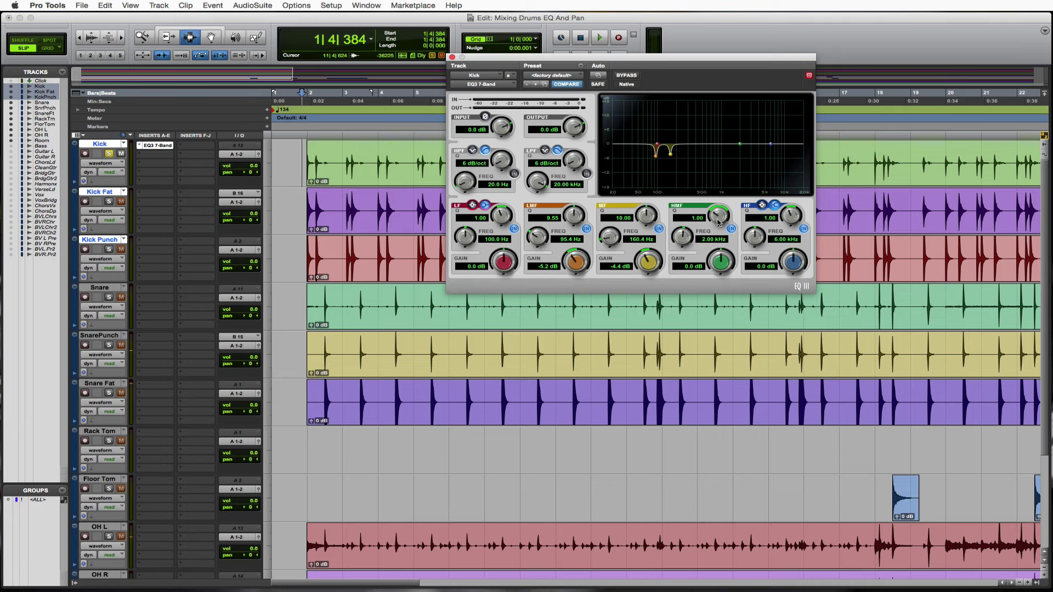
pyautogui.moveTo(718, 218); pyautogui.dragTo(719, 102)
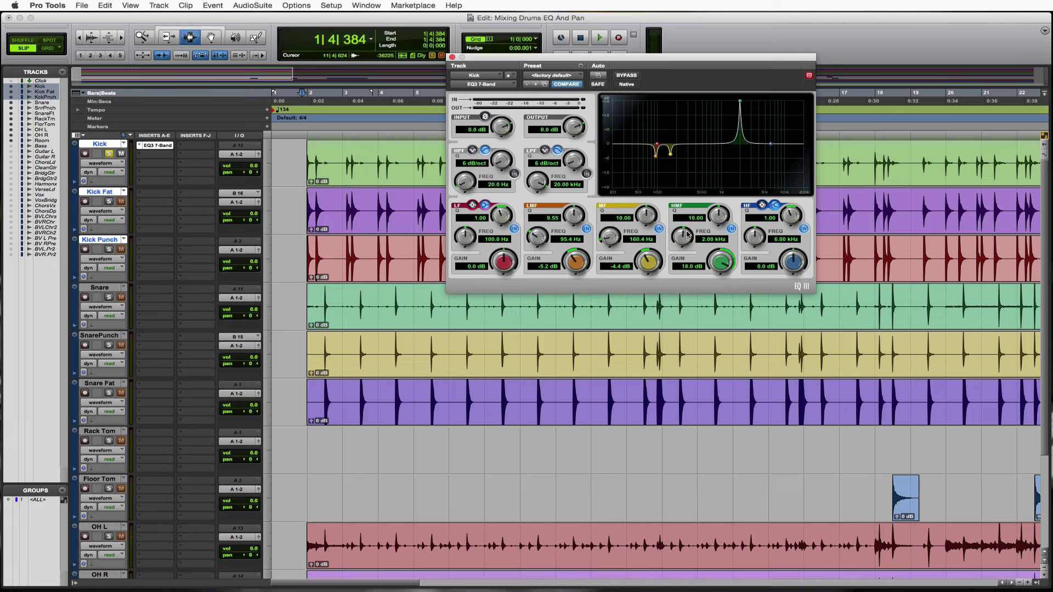
pyautogui.moveTo(687, 235); pyautogui.dragTo(680, 267)
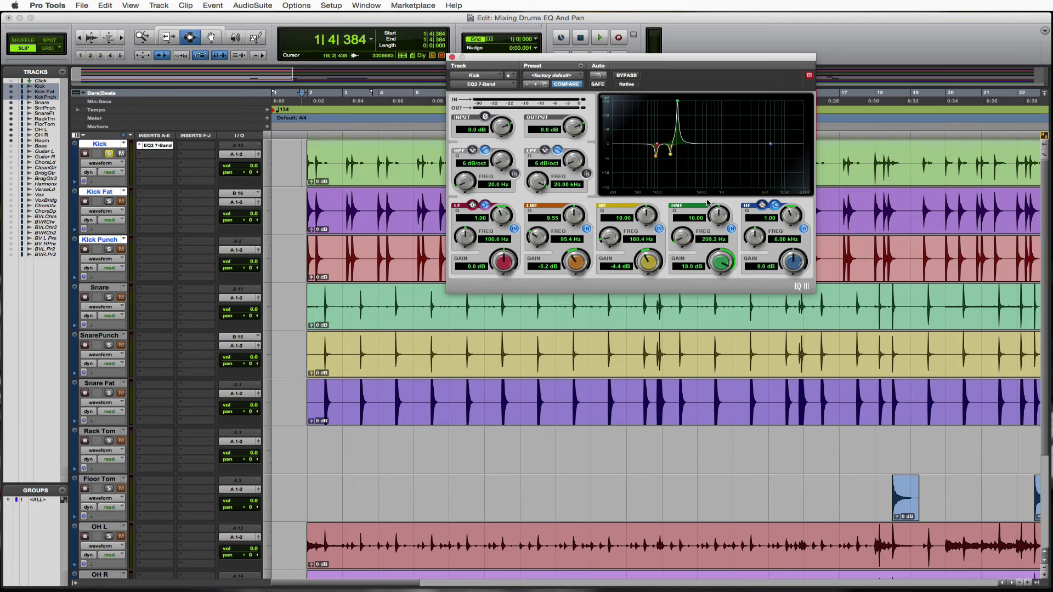
pyautogui.press('space')
pyautogui.moveTo(681, 234); pyautogui.dragTo(720, 224)
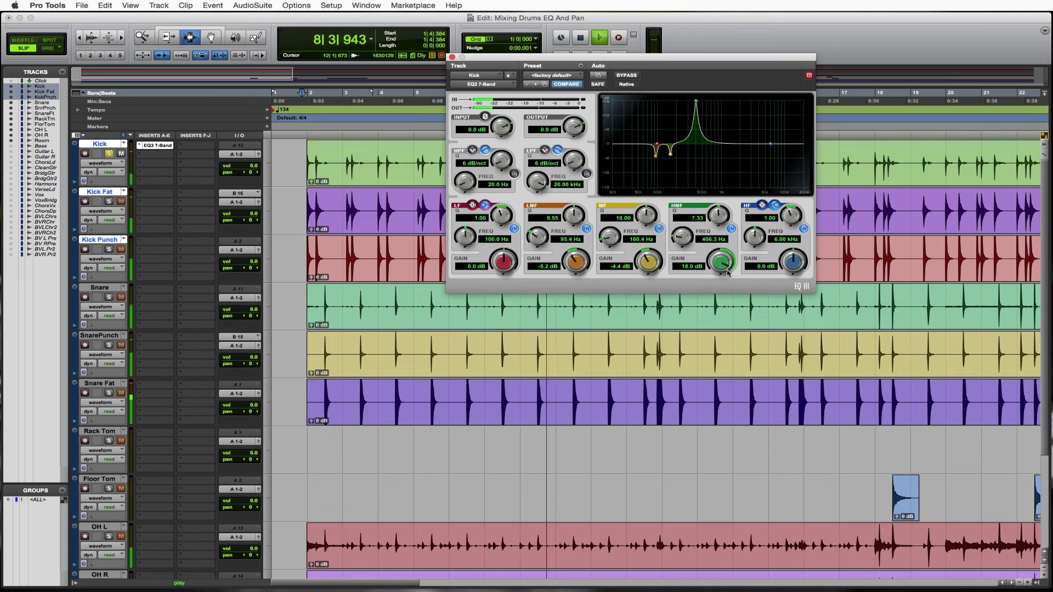
pyautogui.moveTo(720, 262); pyautogui.dragTo(717, 314)
# Step: Switch the high band to a bell and set a -4.9 dB cut at 1.84 kHz
pyautogui.click(762, 206)
pyautogui.moveTo(794, 254); pyautogui.dragTo(757, 274)
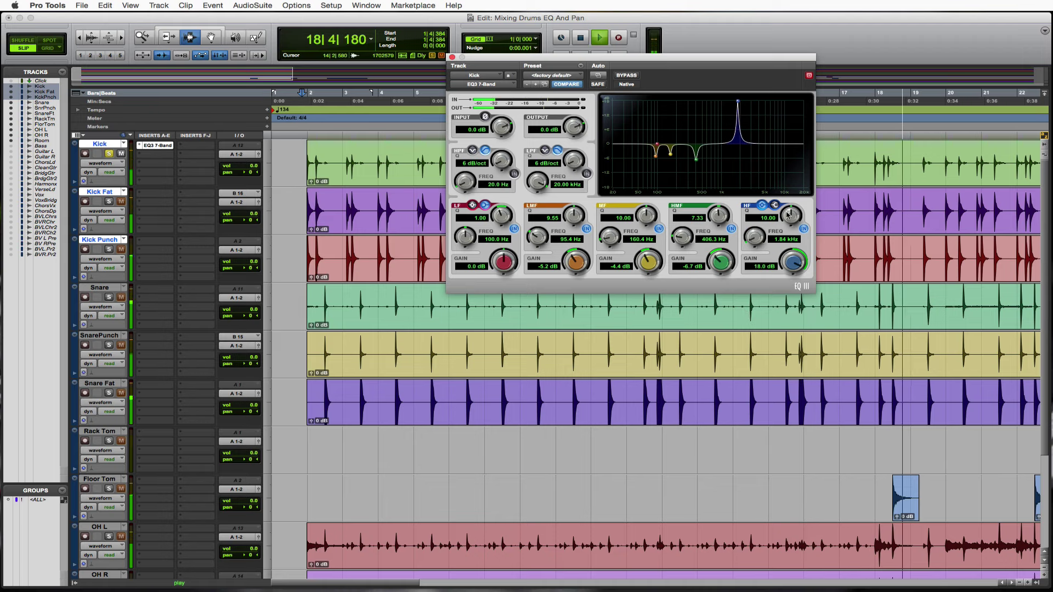
pyautogui.moveTo(790, 216)
pyautogui.mouseDown()
pyautogui.moveTo(788, 234)
pyautogui.moveTo(787, 211)
pyautogui.mouseUp()
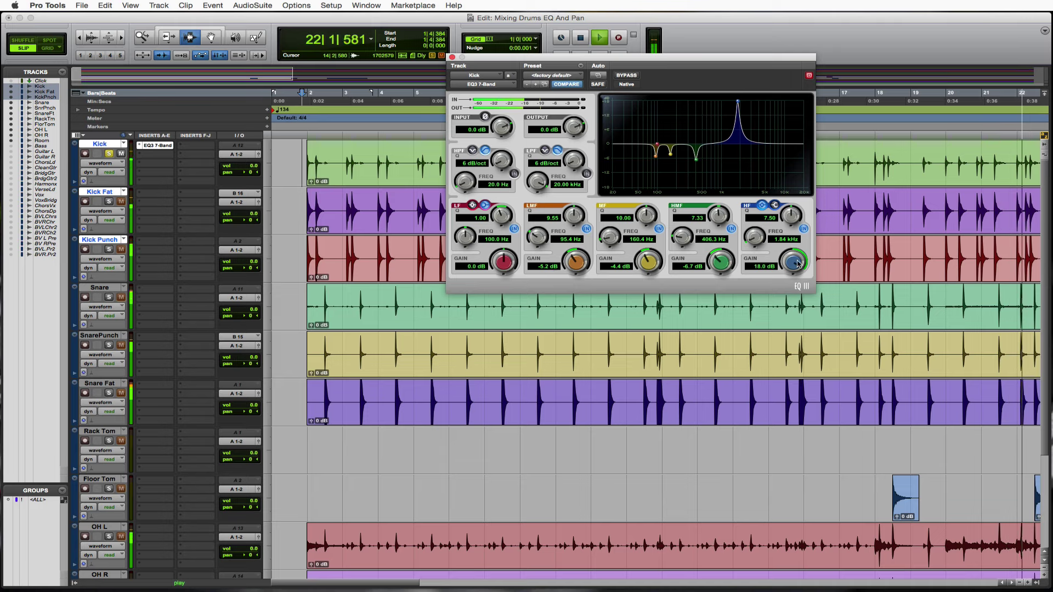
pyautogui.moveTo(793, 262); pyautogui.dragTo(792, 312)
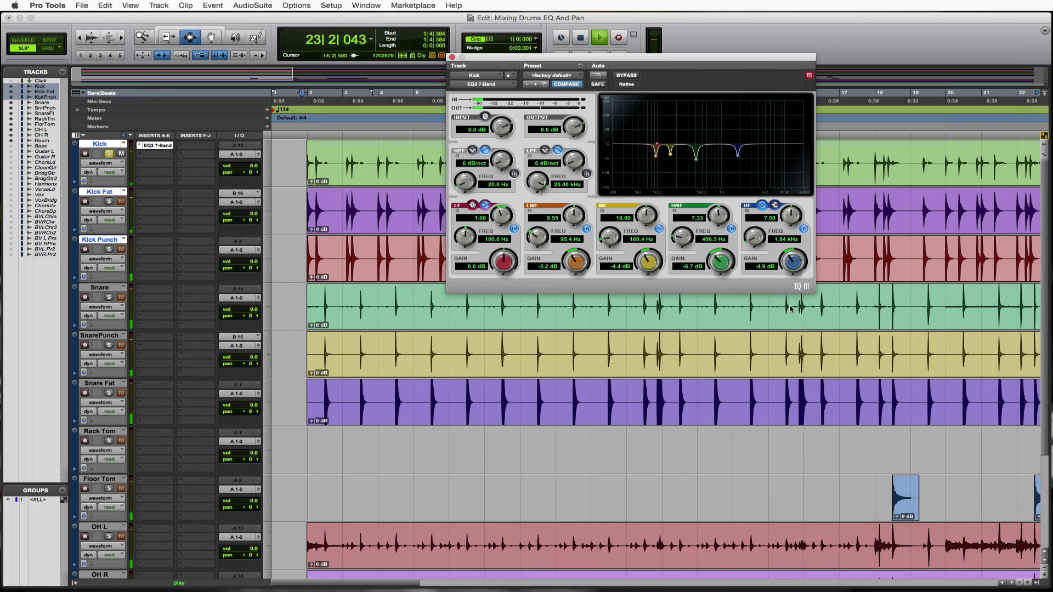
pyautogui.press('space')
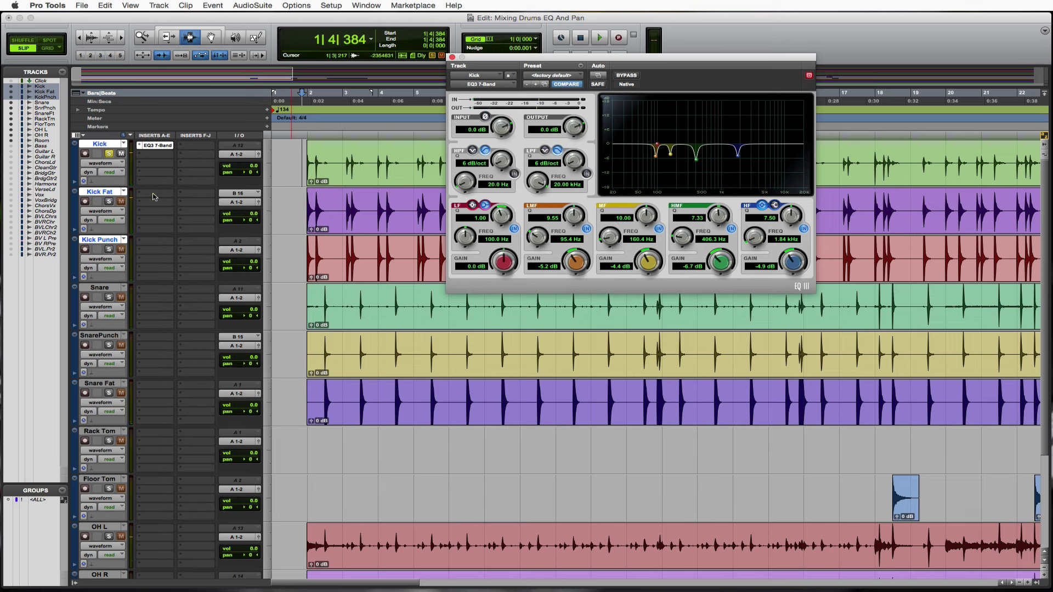
# Step: Solo Kick Fat in place of Kick and insert an EQ3 7-Band (mono) on it
pyautogui.click(109, 154)
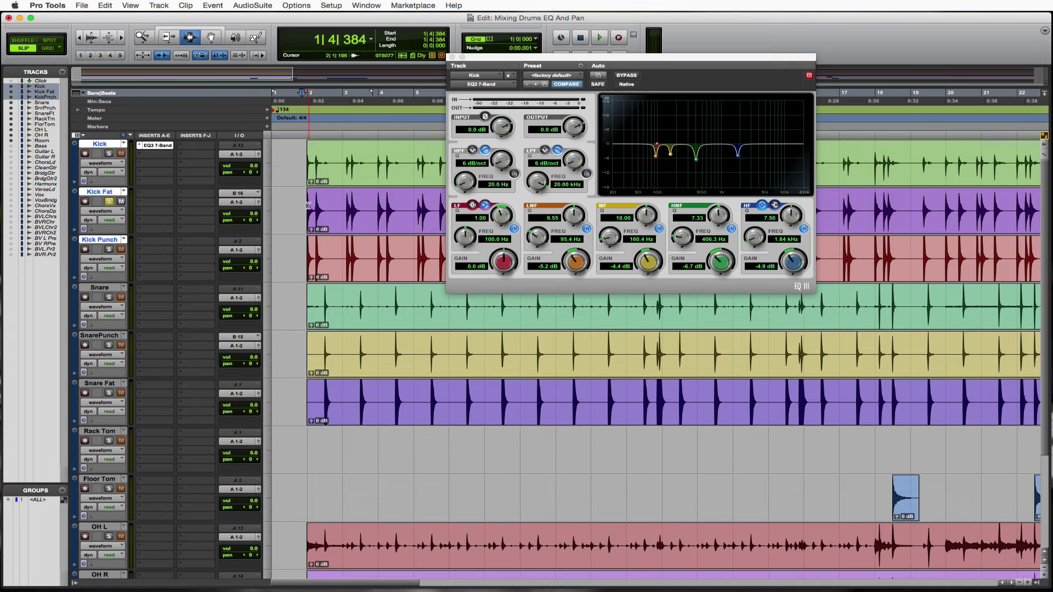
pyautogui.click(145, 196)
pyautogui.moveTo(181, 214)
pyautogui.moveTo(230, 217)
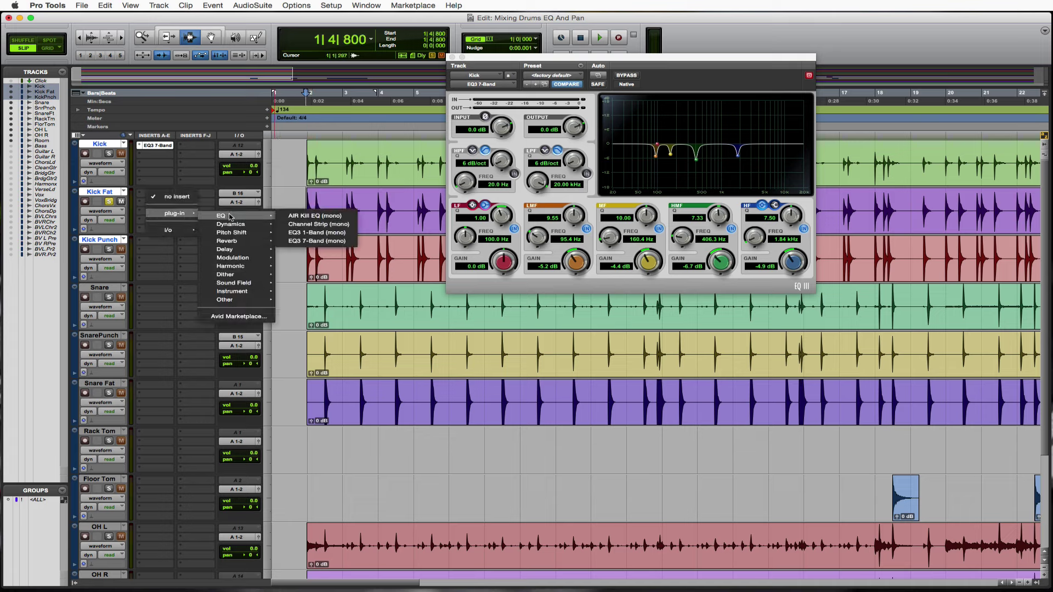
pyautogui.click(318, 241)
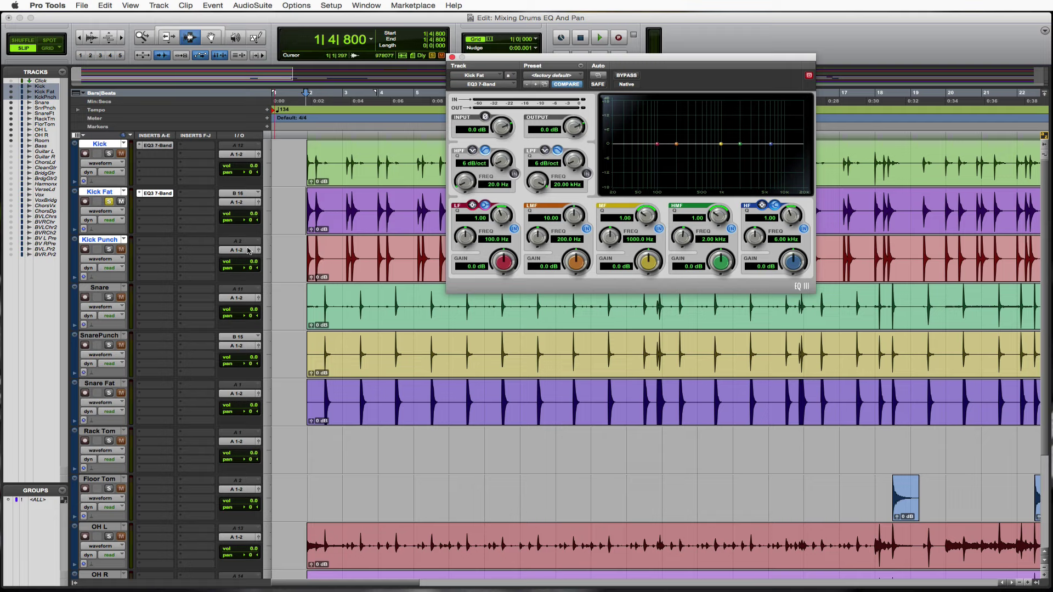
# Step: Sweep Kick Fat's low-mid band during playback and settle it at -3.8 dB, 123.4 Hz
pyautogui.press('space')
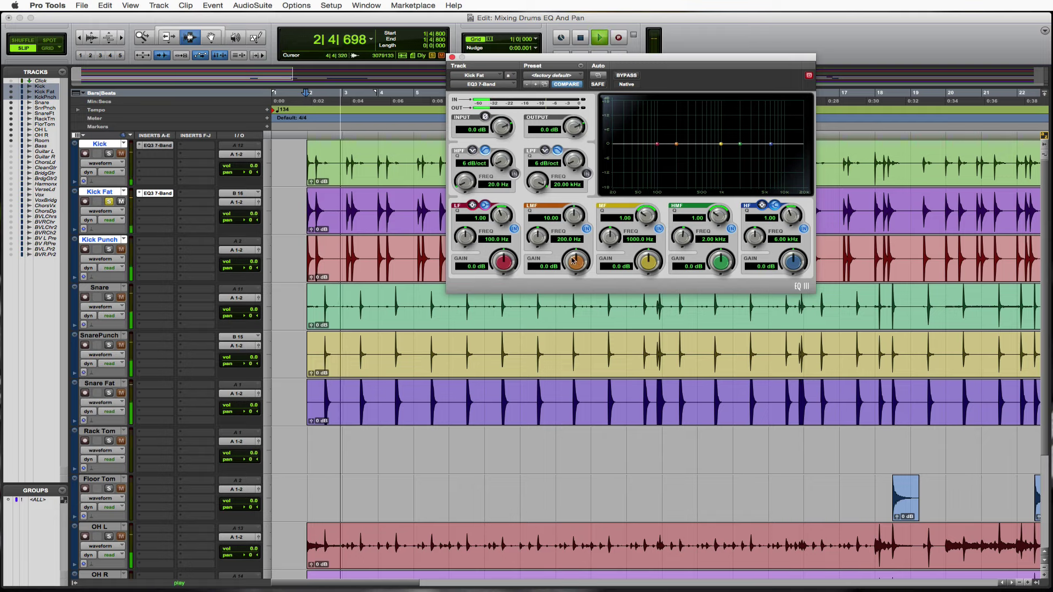
pyautogui.moveTo(573, 261); pyautogui.dragTo(543, 276)
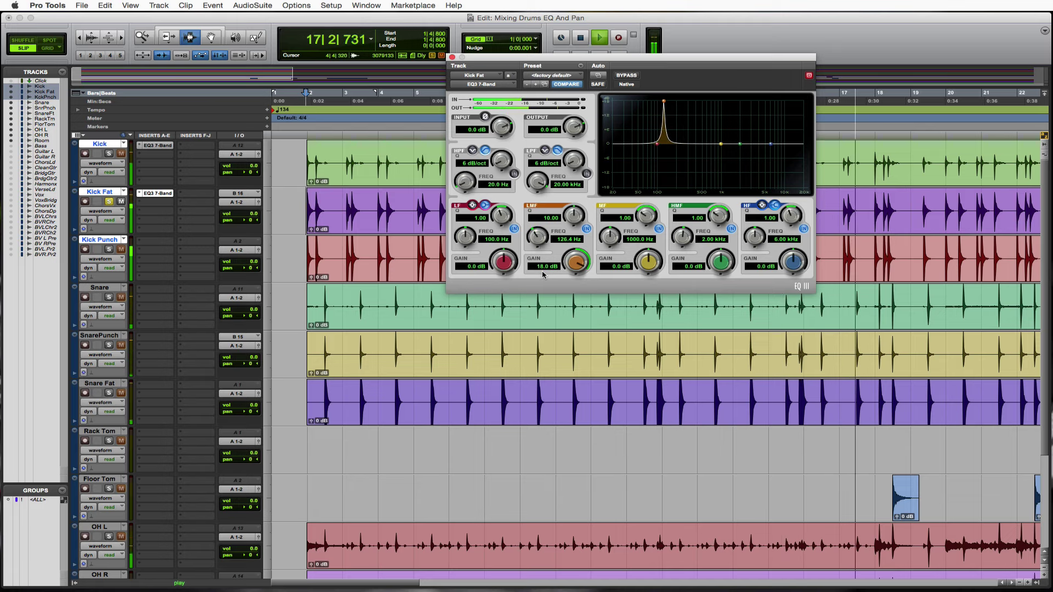
pyautogui.press('space')
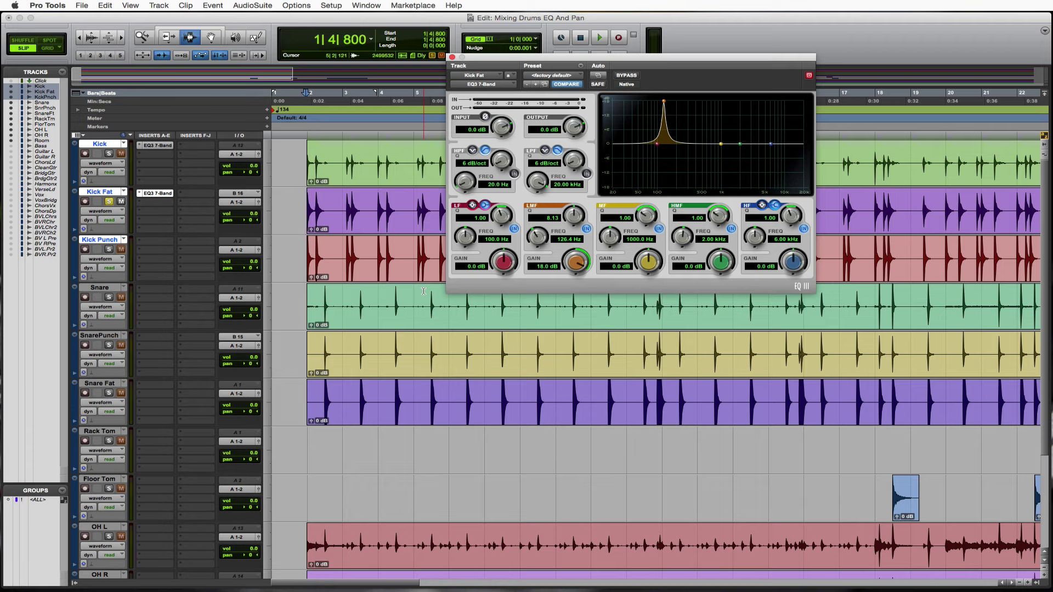
pyautogui.press('space')
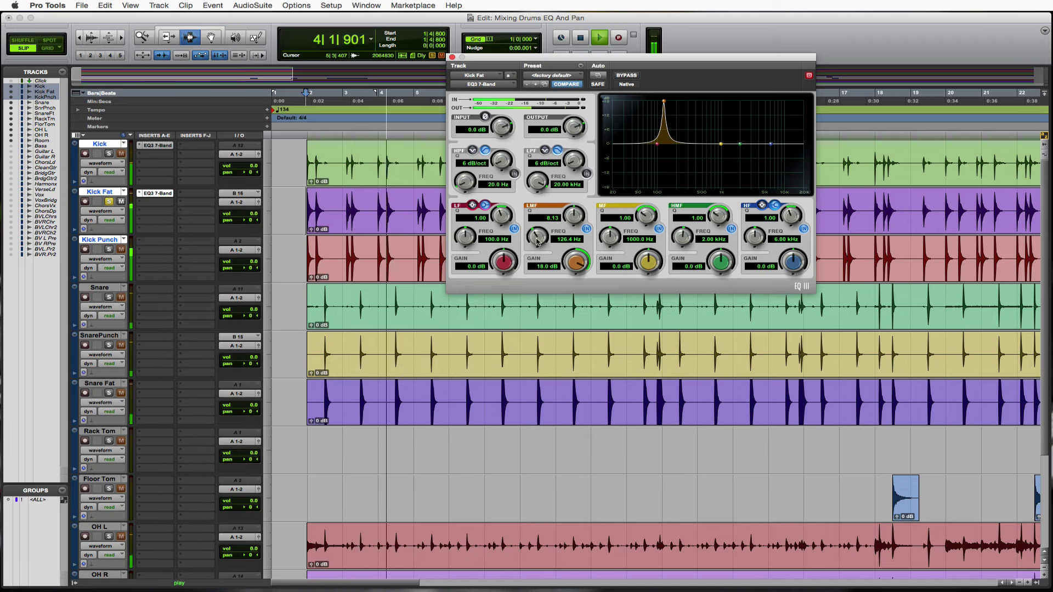
pyautogui.moveTo(542, 240); pyautogui.dragTo(574, 301)
# Step: Sweep Kick Fat's mid band to an 18 dB boost at 3.59 kHz, then switch that band off
pyautogui.press('space')
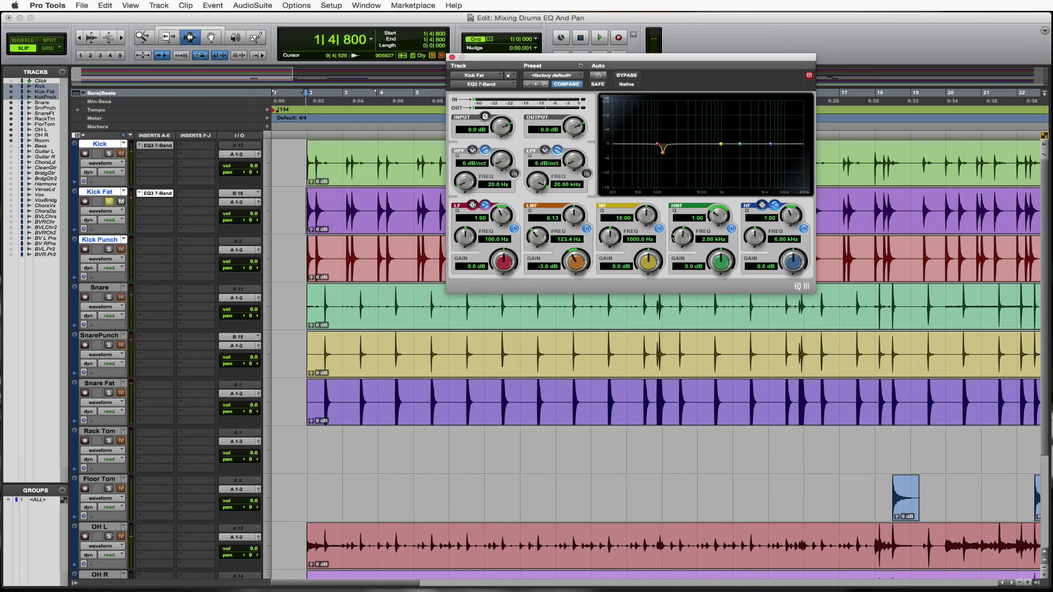
pyautogui.press('space')
pyautogui.moveTo(609, 237); pyautogui.dragTo(652, 225)
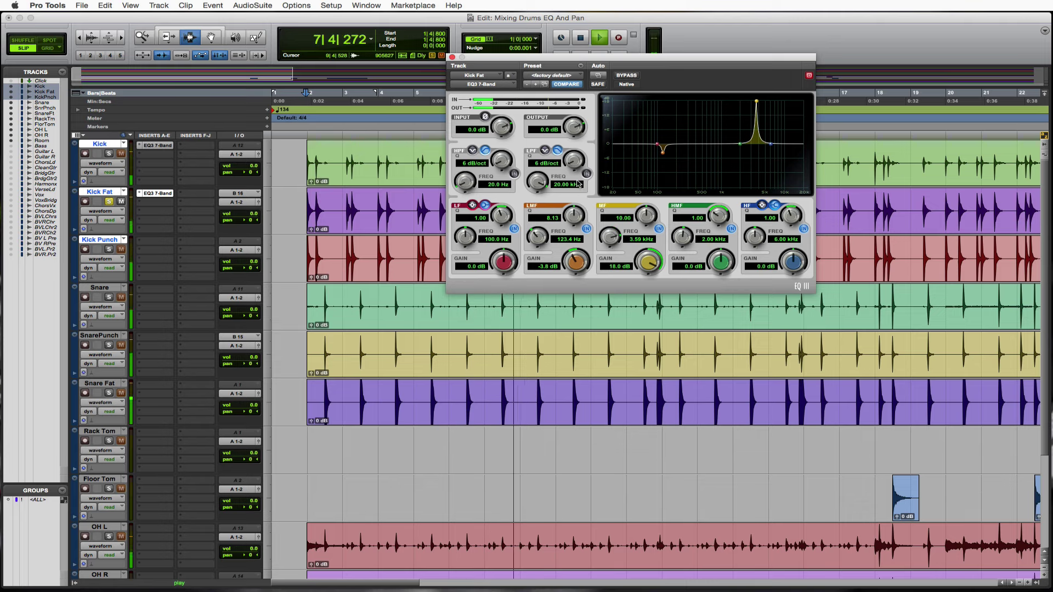
pyautogui.click(658, 229)
pyautogui.press('space')
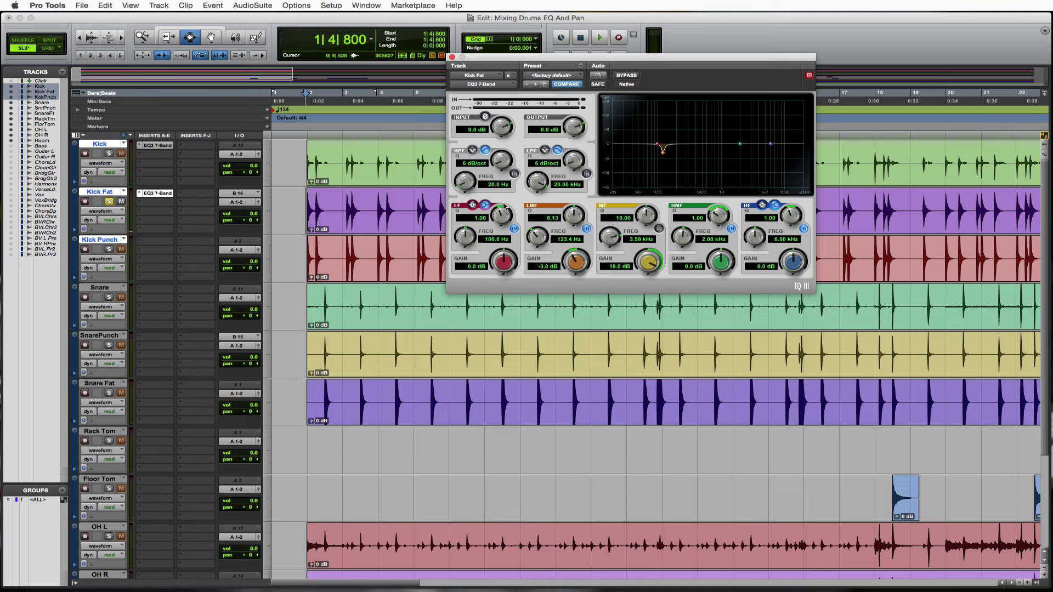
# Step: Unsolo Kick Fat and insert an EQ3 7-Band on Kick Punch
pyautogui.click(109, 202)
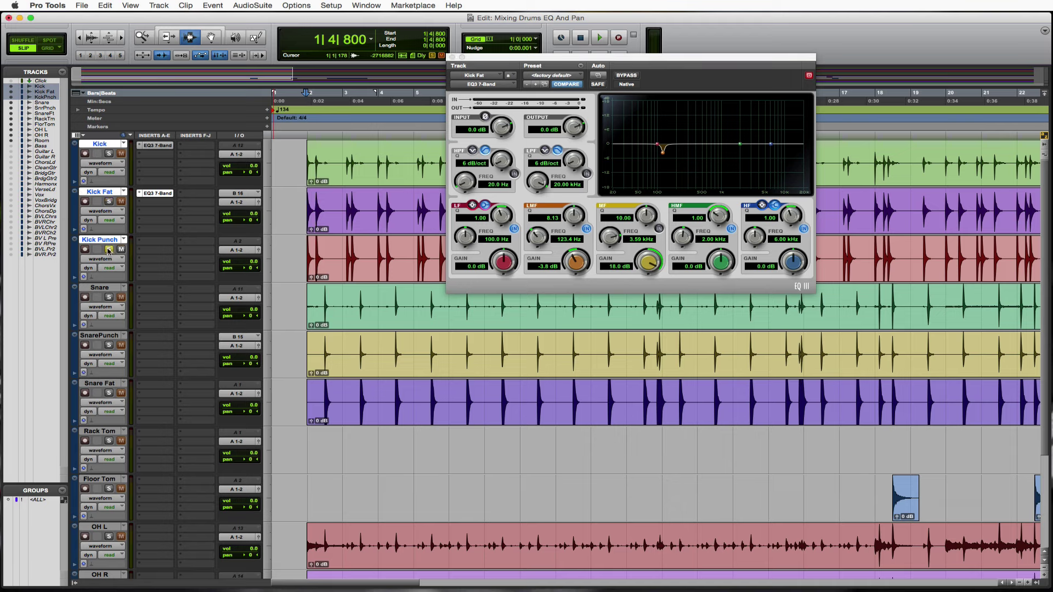
pyautogui.click(143, 244)
pyautogui.moveTo(169, 261)
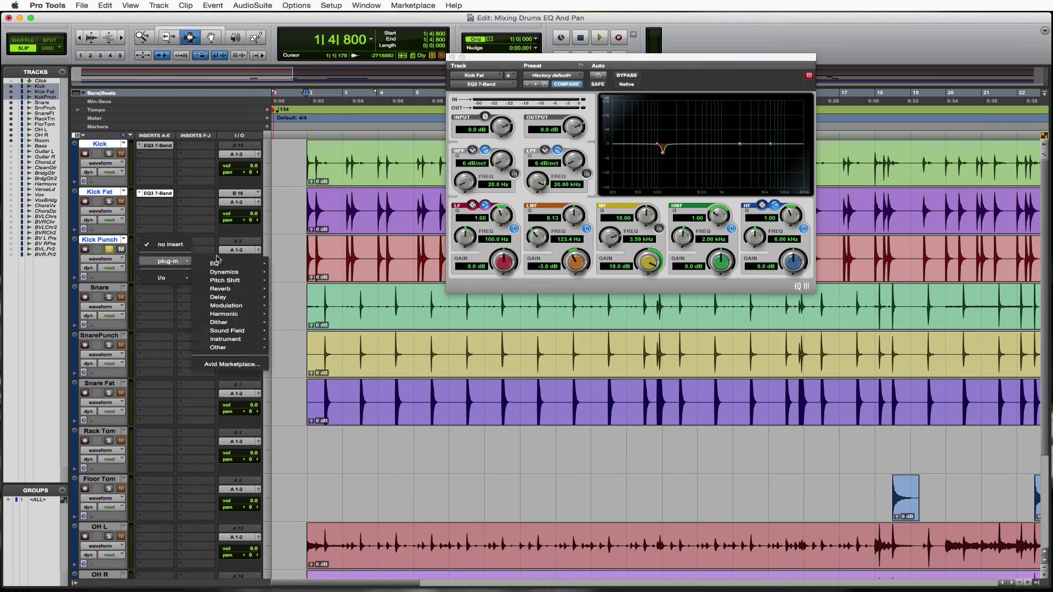
pyautogui.moveTo(226, 262)
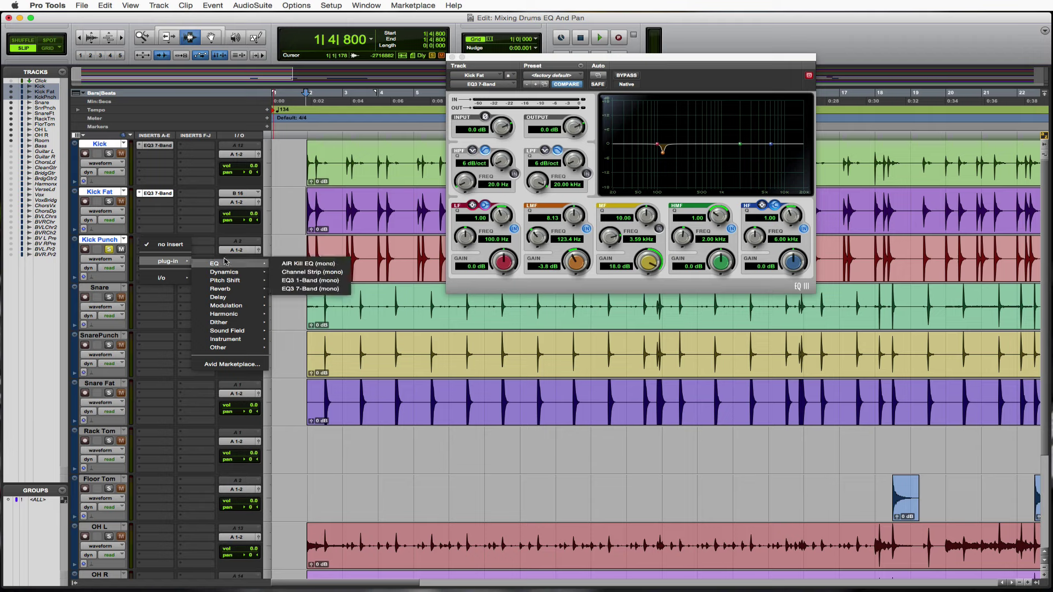
pyautogui.click(331, 289)
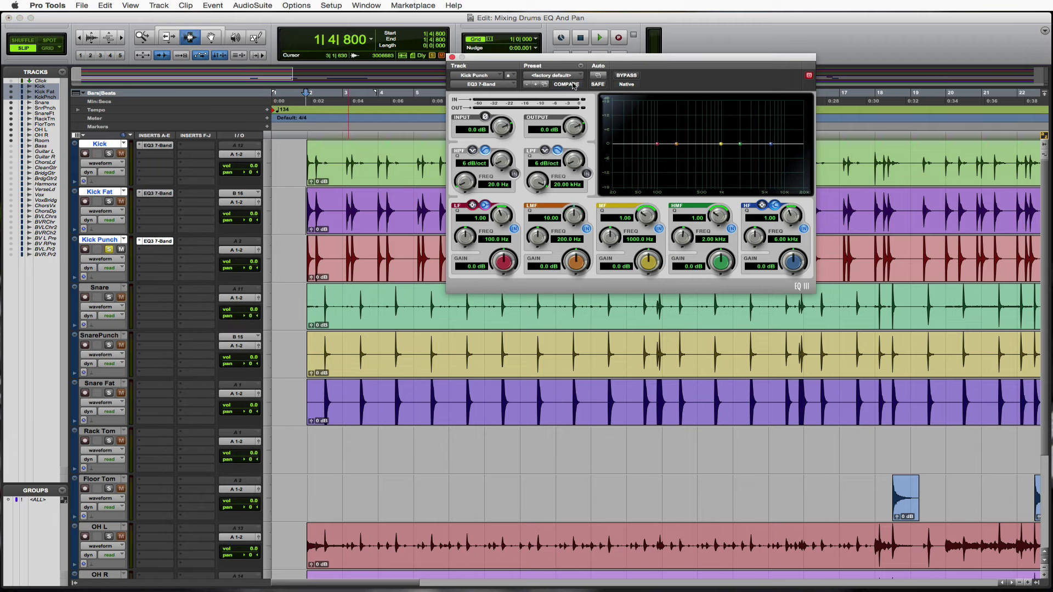
# Step: Set Kick Punch's low-mid band to a -8.1 dB cut at 204.9 Hz
pyautogui.press('space')
pyautogui.press('space')
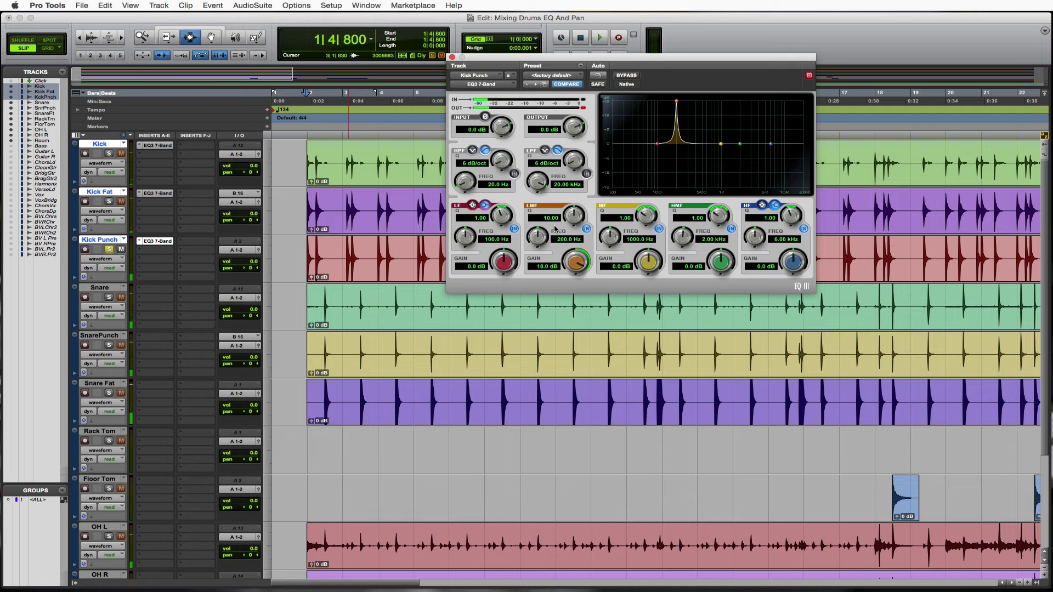
pyautogui.press('space')
pyautogui.moveTo(540, 236)
pyautogui.mouseDown()
pyautogui.moveTo(536, 273)
pyautogui.moveTo(536, 234)
pyautogui.mouseUp()
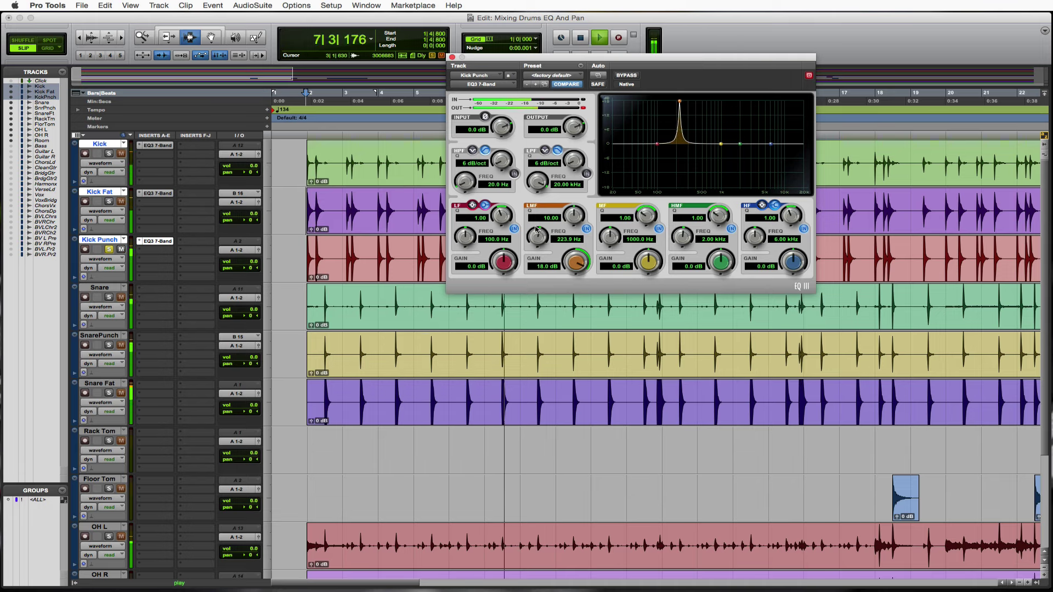
pyautogui.moveTo(537, 229); pyautogui.dragTo(574, 301)
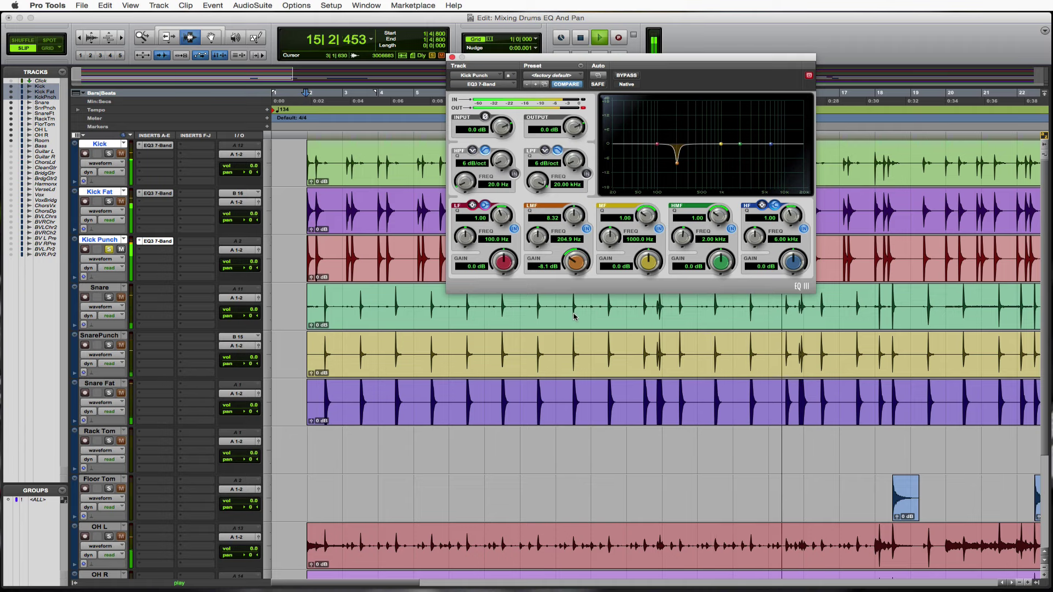
# Step: Narrow Kick Punch's mid band to Q 10 and make it a -4.8 dB cut at 302.5 Hz
pyautogui.moveTo(646, 215); pyautogui.dragTo(641, 43)
pyautogui.moveTo(648, 262); pyautogui.dragTo(600, 282)
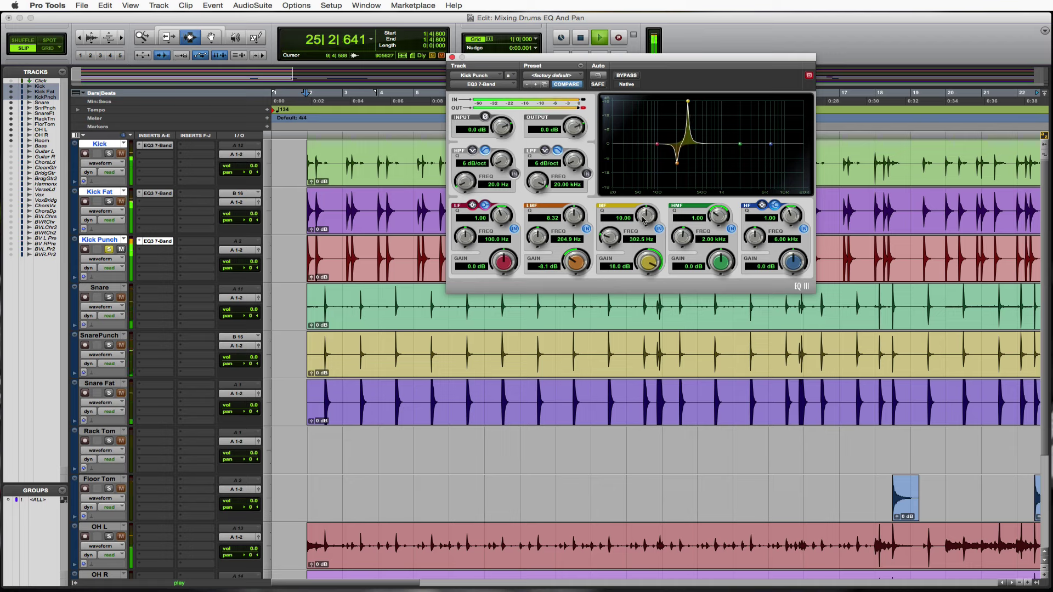
pyautogui.scroll(-3, 644, 221)
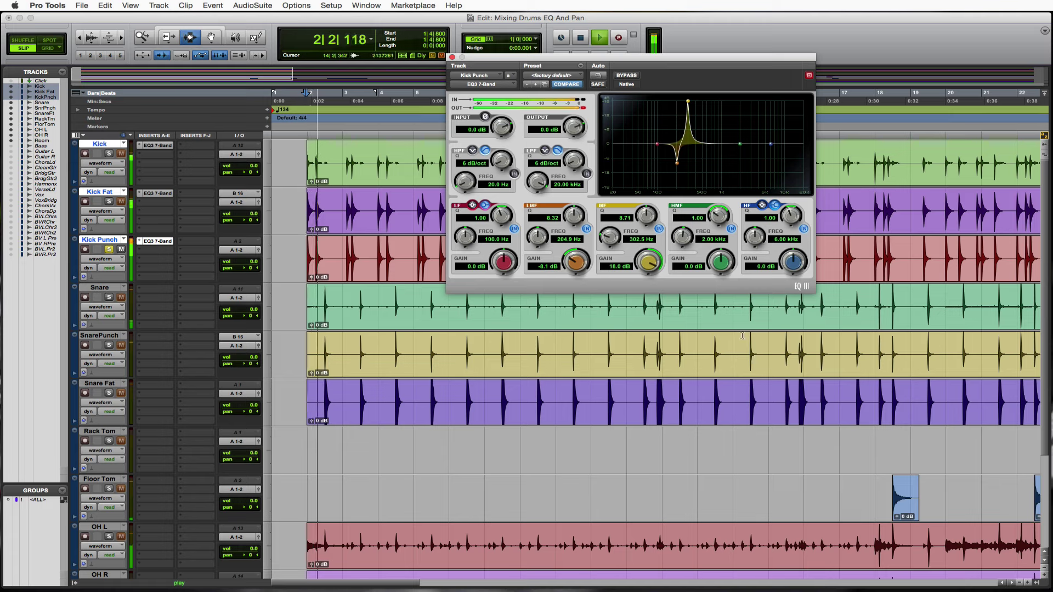
pyautogui.moveTo(633, 262); pyautogui.dragTo(652, 309)
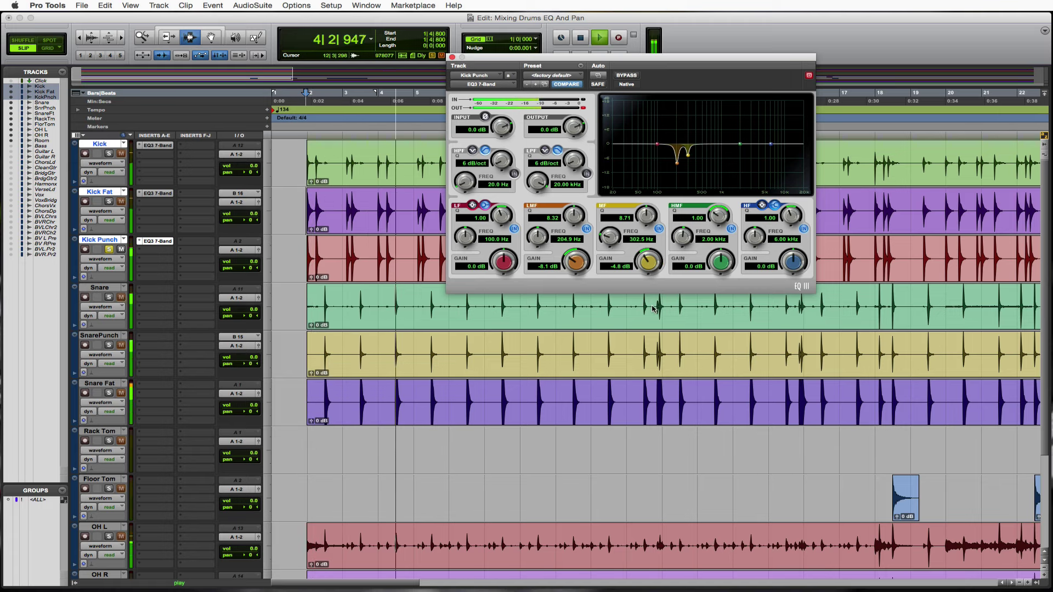
pyautogui.press('space')
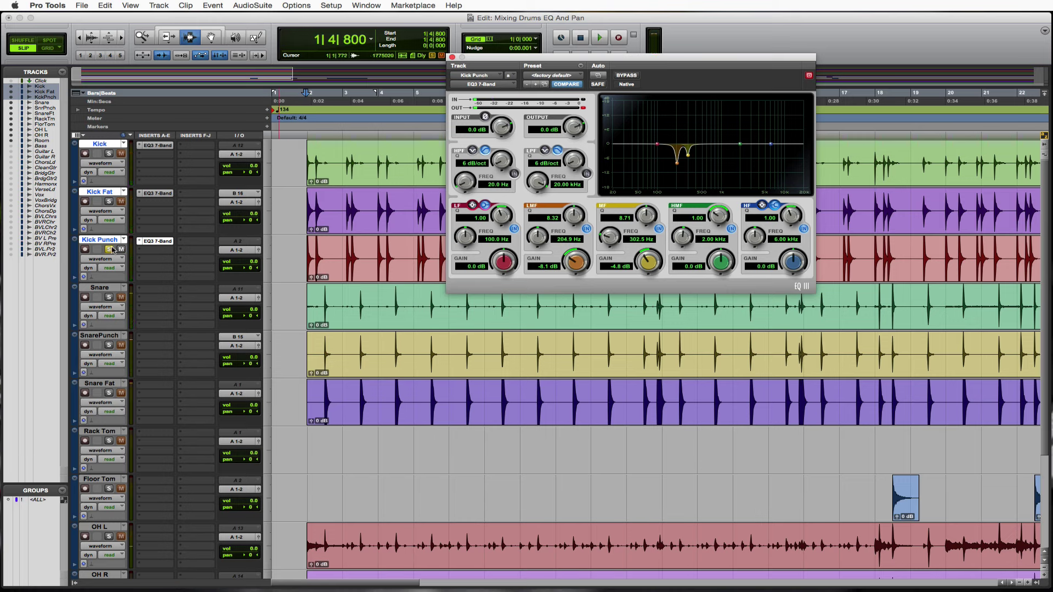
# Step: Unsolo Kick Punch, solo Kick, and pull Kick Fat's volume down to -∞
pyautogui.click(109, 250)
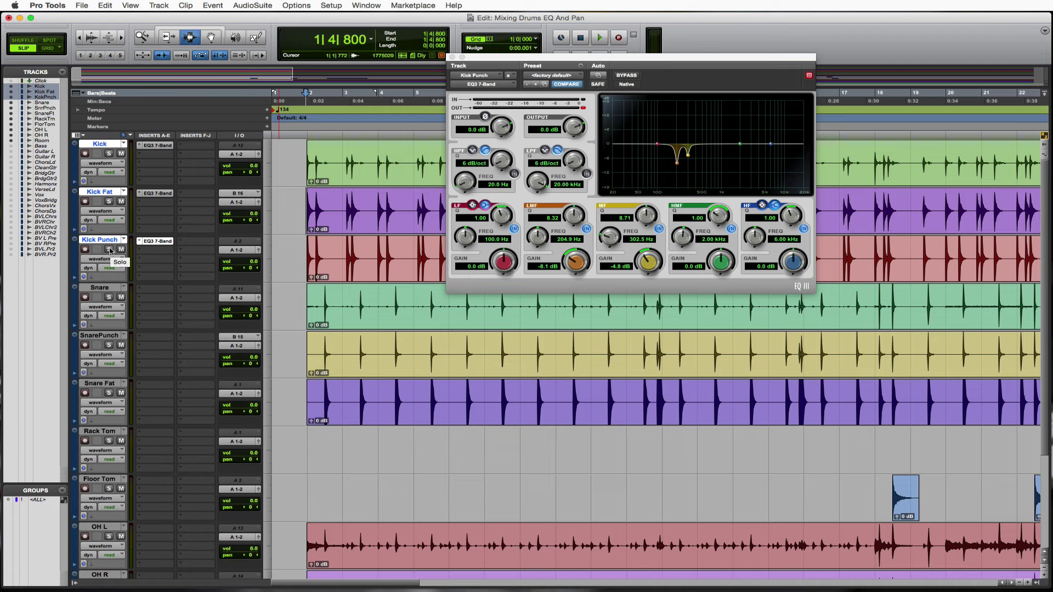
pyautogui.click(109, 154)
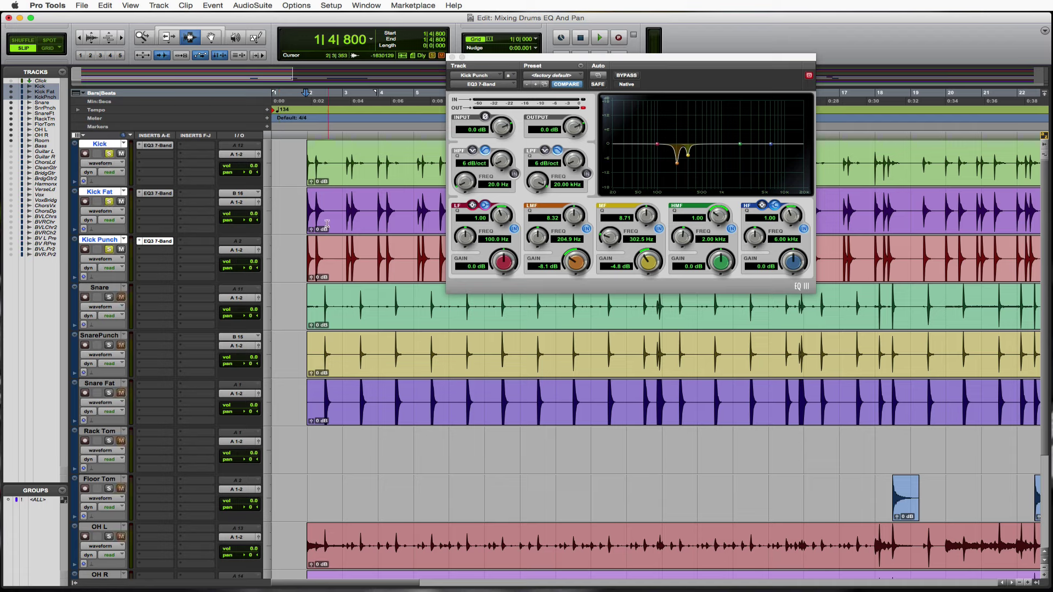
pyautogui.click(254, 262)
pyautogui.moveTo(254, 262); pyautogui.dragTo(245, 320)
# Step: Drop Kick Punch's fader to -∞, then raise Kick Fat to -2.0 dB while the Kick clip plays
pyautogui.moveTo(252, 262); pyautogui.dragTo(244, 361)
pyautogui.click(306, 165)
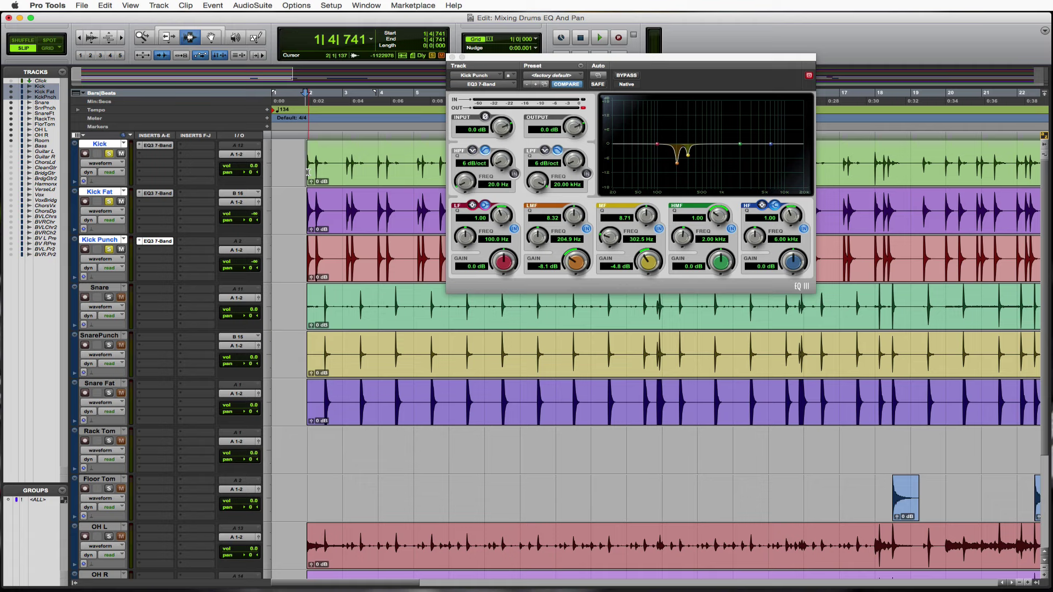
pyautogui.press('space')
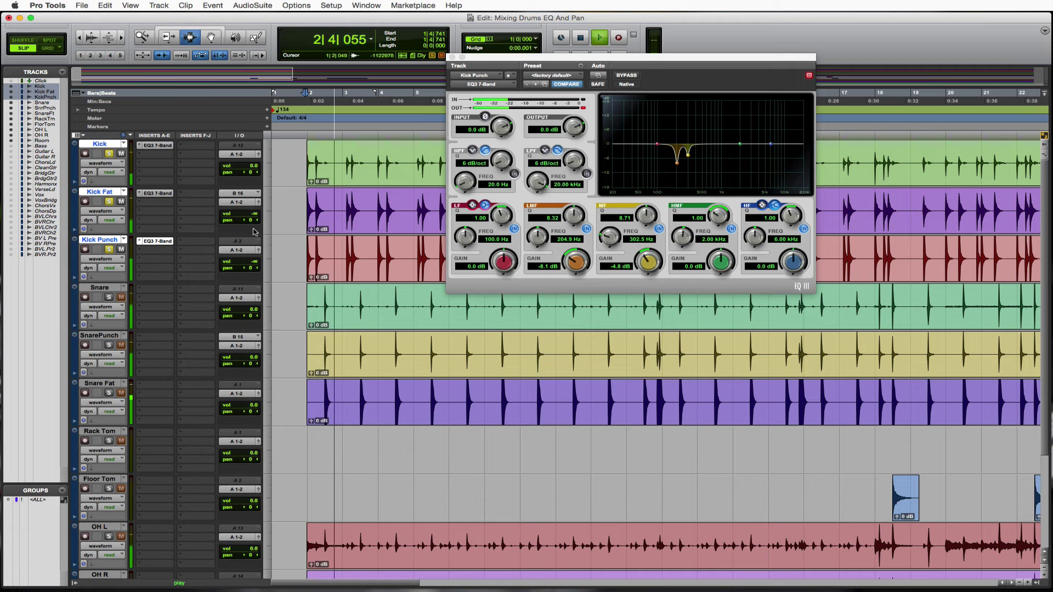
pyautogui.moveTo(248, 213); pyautogui.dragTo(247, 189)
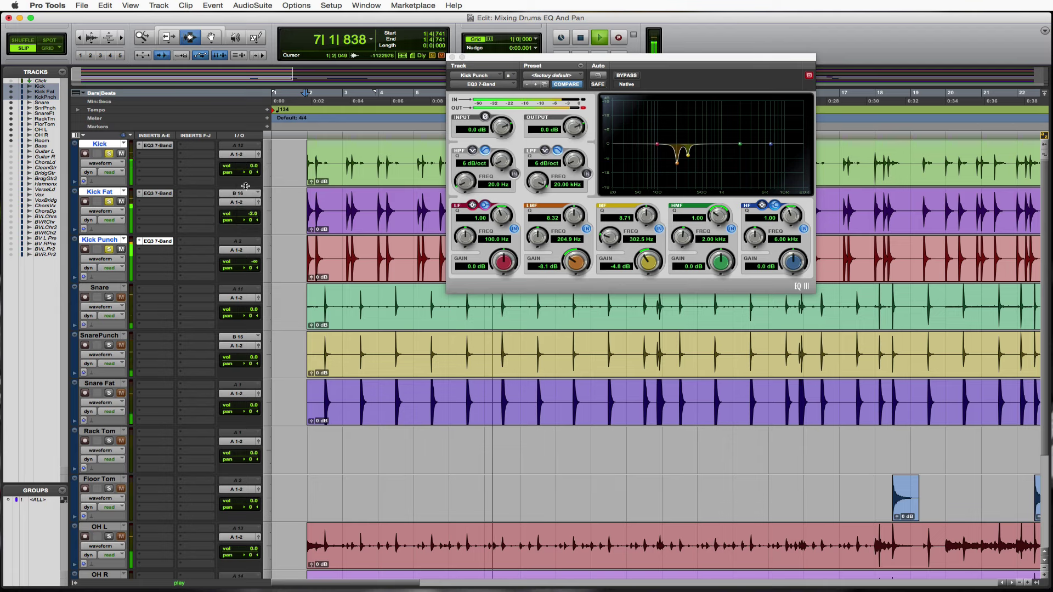
pyautogui.press('space')
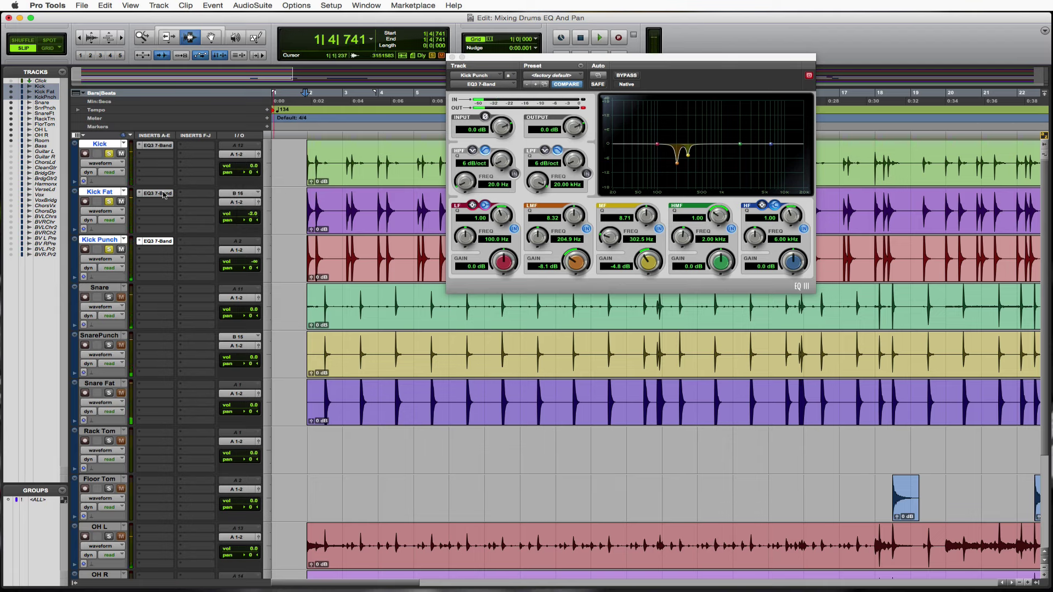
# Step: Play Kick Fat through its EQ3 with input polarity inverted, then switch polarity back to normal
pyautogui.click(163, 193)
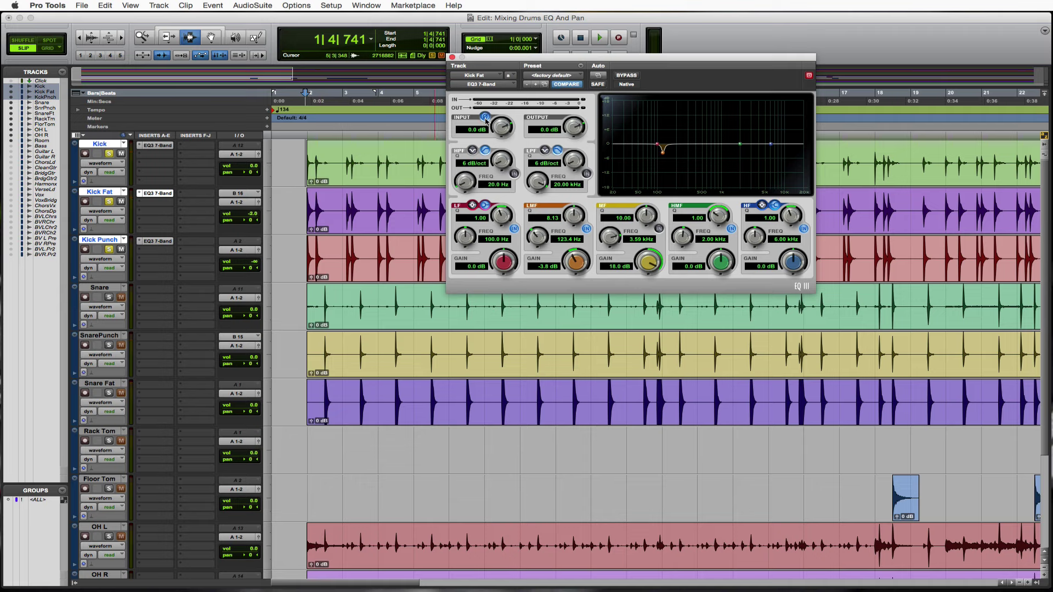
pyautogui.press('space')
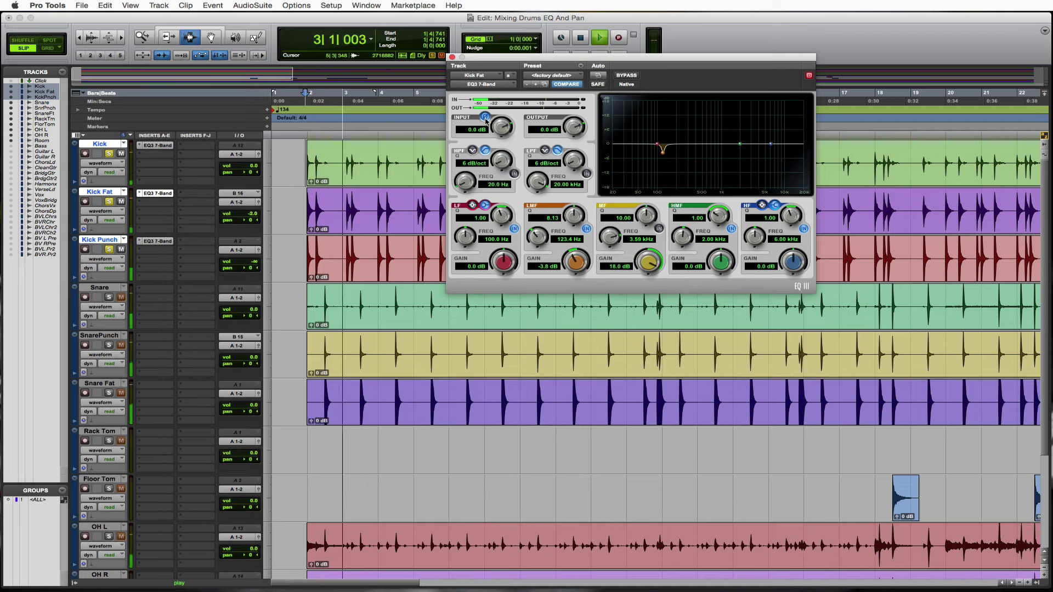
pyautogui.click(485, 118)
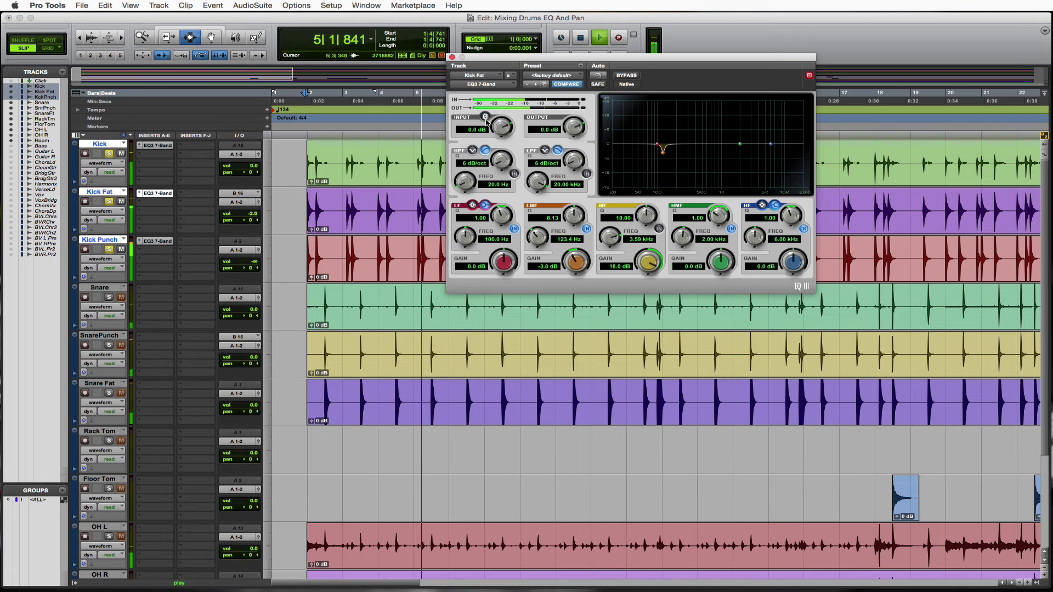
pyautogui.press('space')
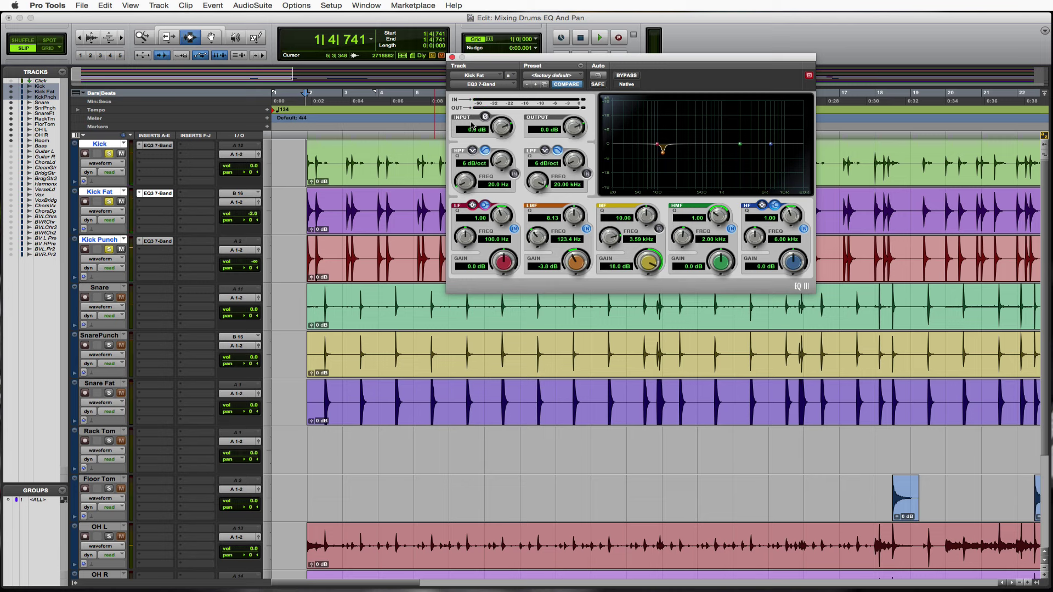
pyautogui.click(484, 116)
# Step: Move the EQ window aside and raise Kick Punch's volume from -∞ to -5.3 dB while listening
pyautogui.moveTo(479, 59); pyautogui.dragTo(555, 134)
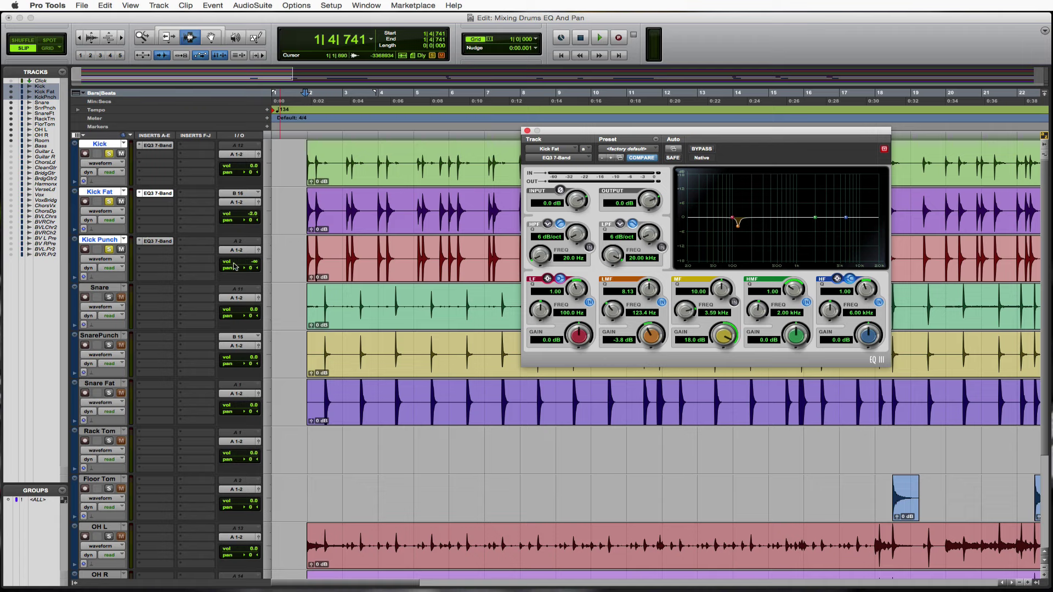
pyautogui.press('space')
pyautogui.moveTo(250, 265); pyautogui.dragTo(254, 237)
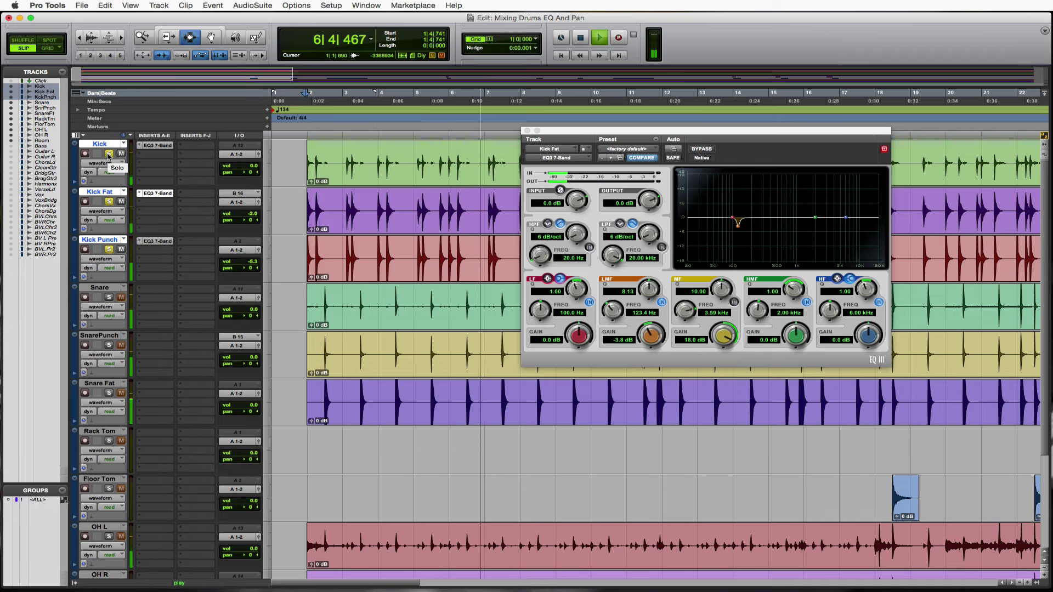
pyautogui.press('space')
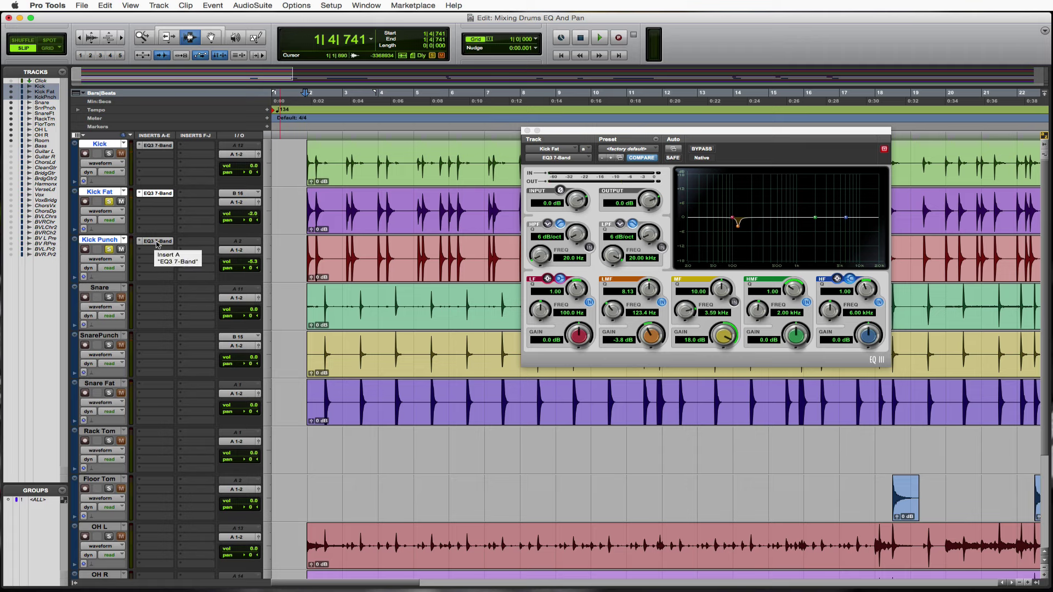
pyautogui.press('space')
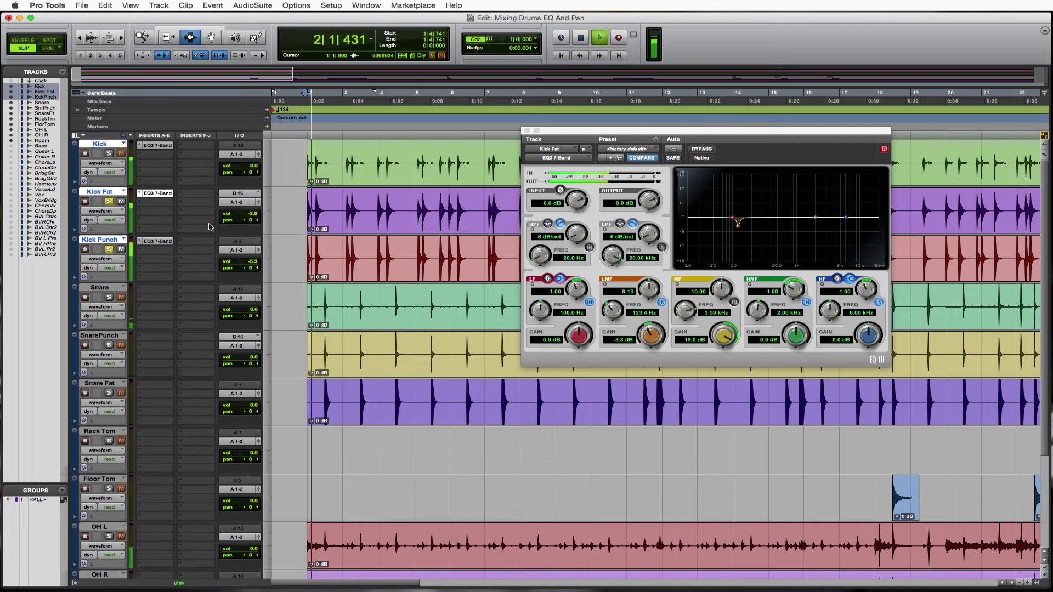
pyautogui.click(560, 192)
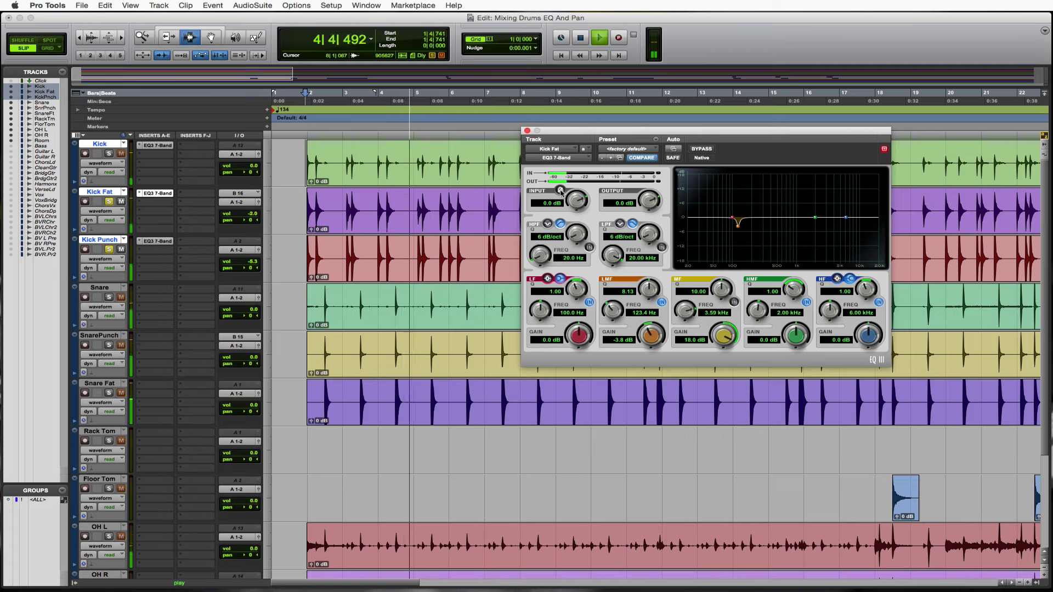
pyautogui.press('space')
# Step: Switch the solo from Kick Fat to Kick, audition, then unsolo Kick and Kick Punch
pyautogui.click(109, 203)
pyautogui.click(110, 152)
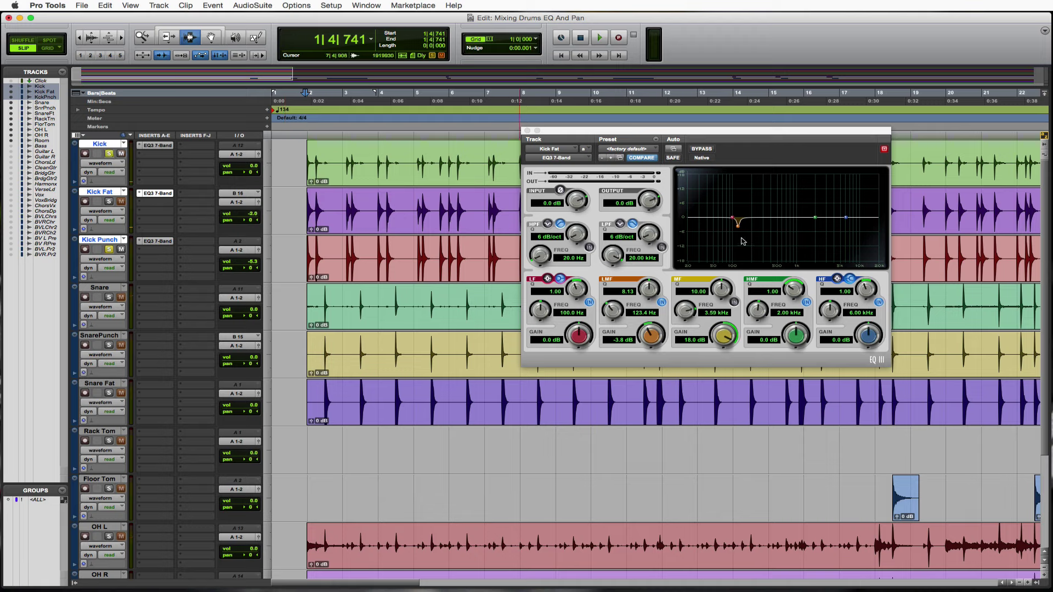
pyautogui.press('space')
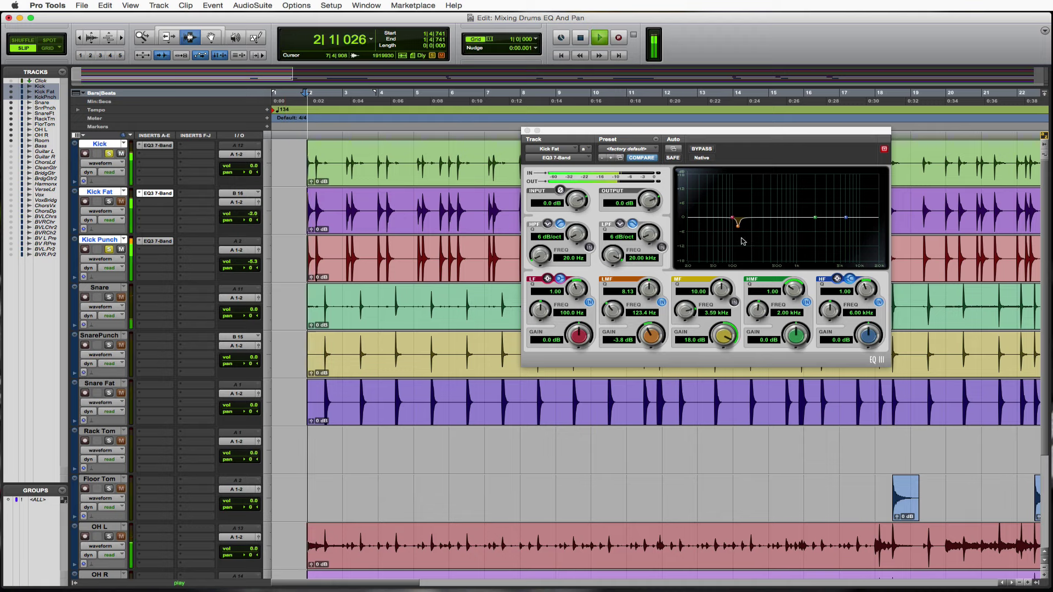
pyautogui.click(560, 192)
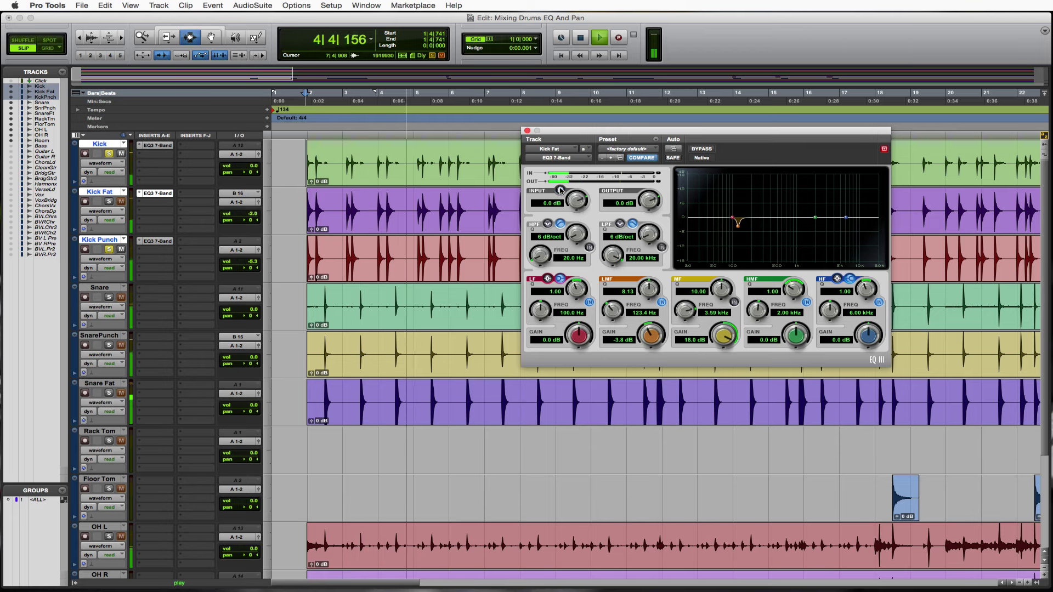
pyautogui.press('space')
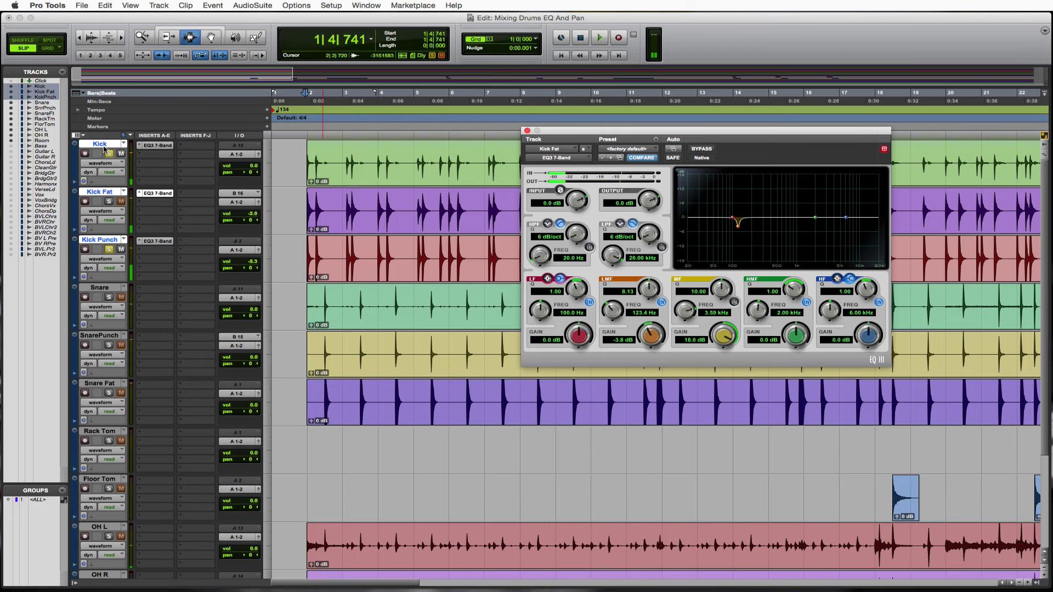
pyautogui.click(109, 154)
pyautogui.click(109, 250)
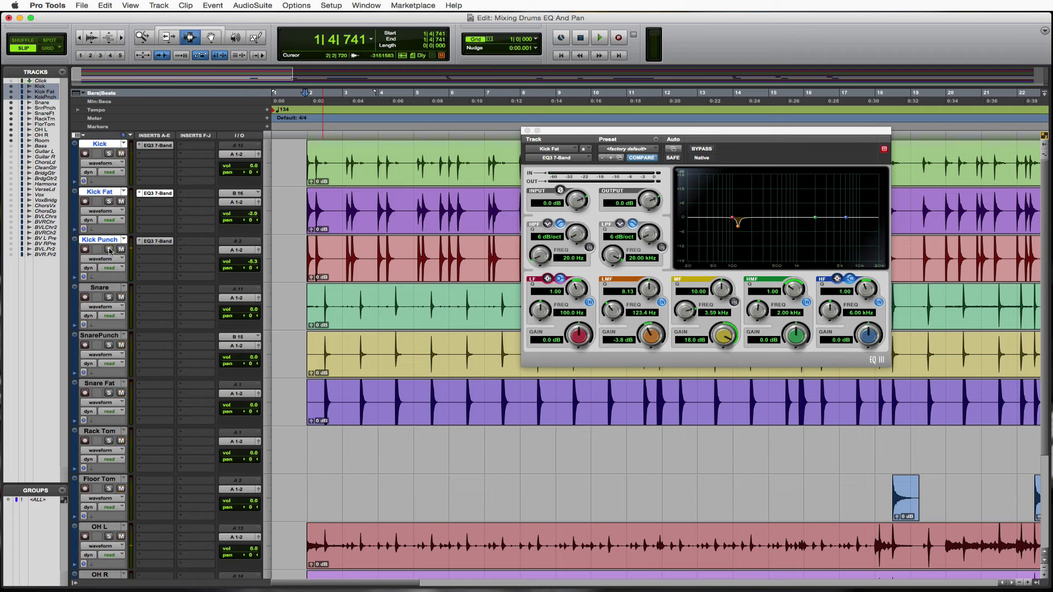
# Step: Close Kick Fat's EQ, solo Snare, and insert an EQ3 7-Band with a 189.1 Hz high-pass
pyautogui.click(528, 131)
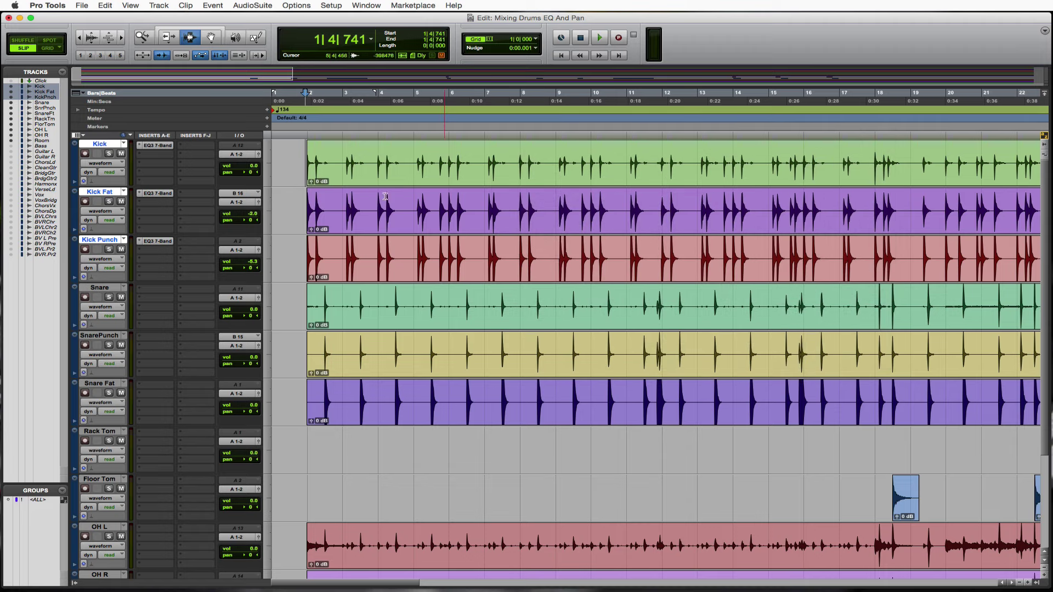
pyautogui.click(108, 297)
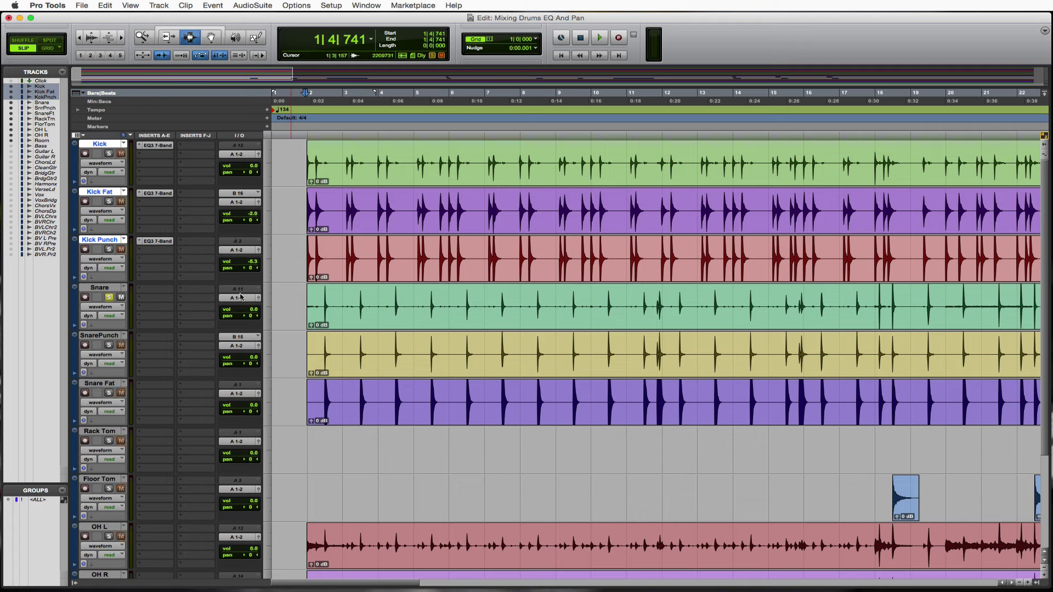
pyautogui.click(146, 292)
pyautogui.moveTo(175, 309)
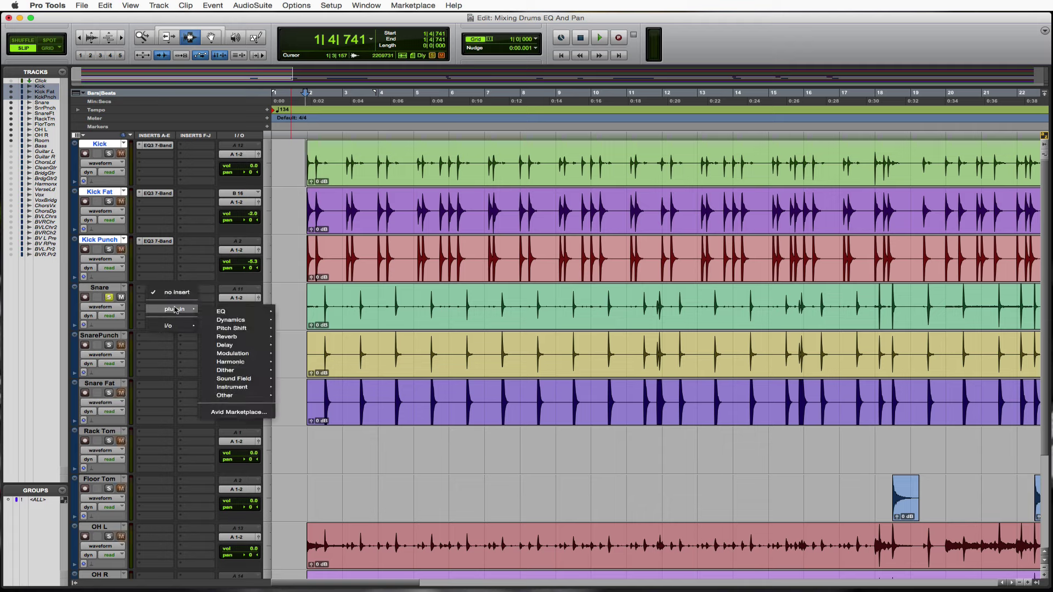
pyautogui.moveTo(235, 313)
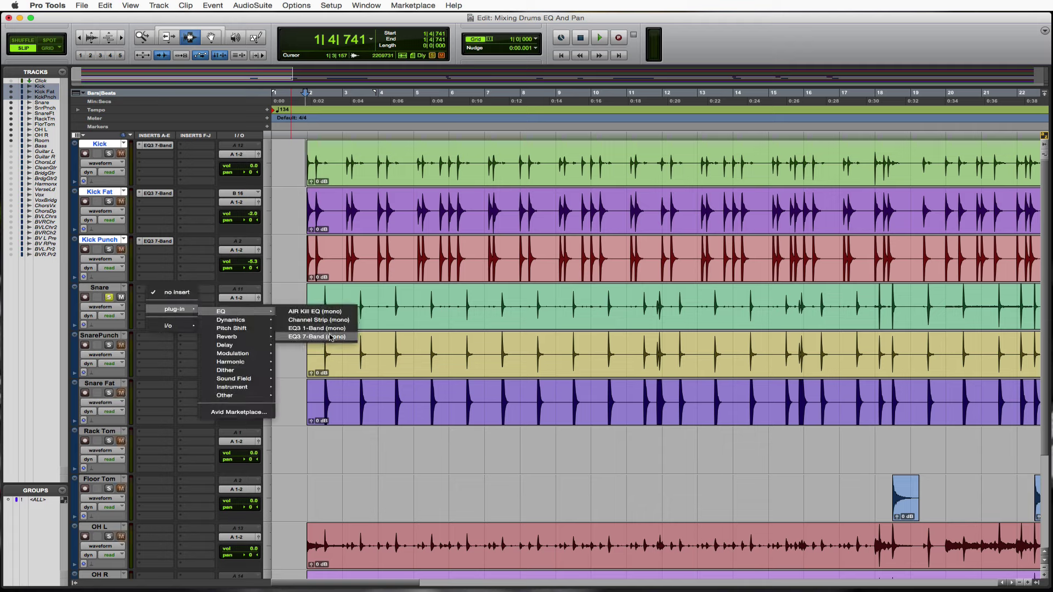
pyautogui.click(331, 337)
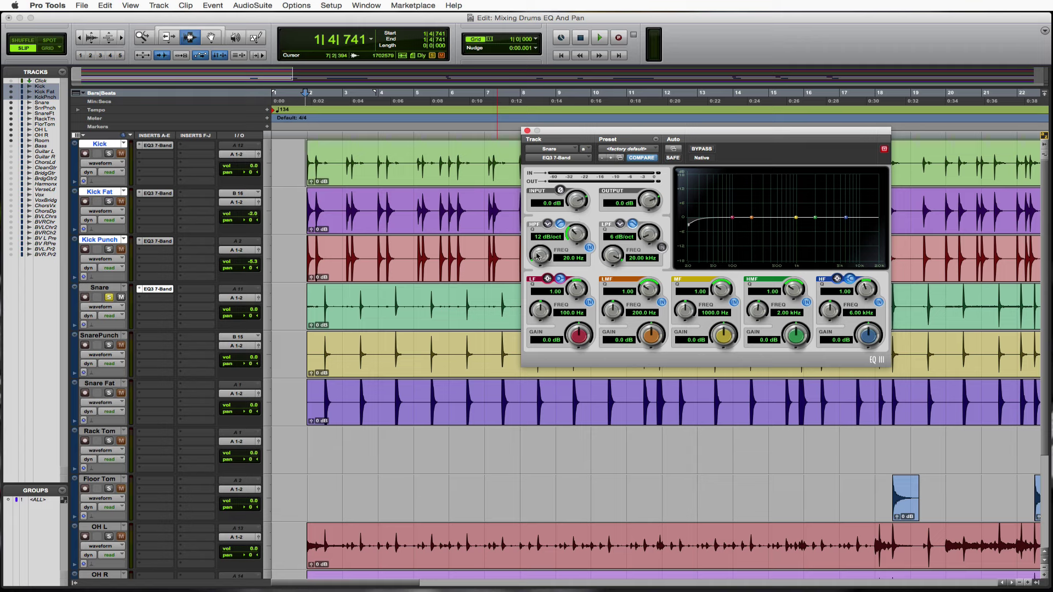
pyautogui.moveTo(535, 241); pyautogui.dragTo(543, 222)
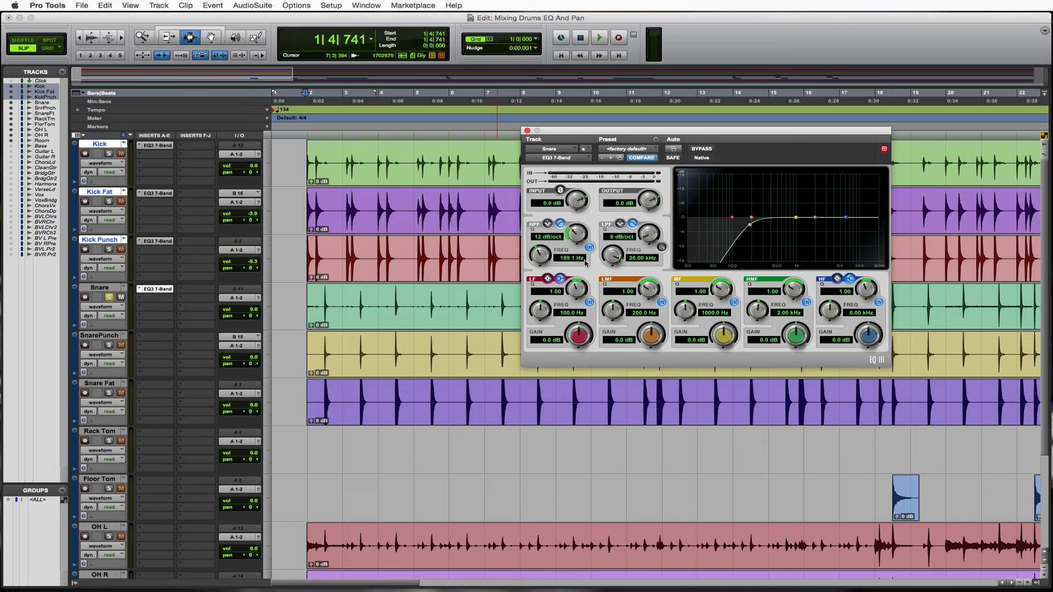
# Step: Start playback and set the Snare EQ's low-mid Q to 10
pyautogui.click(308, 302)
pyautogui.press('space')
pyautogui.click(632, 291)
pyautogui.write('10')
pyautogui.press('Return')
# Step: Boost the low-mid band 18 dB and sweep it, settling at 607.2 Hz
pyautogui.moveTo(650, 336); pyautogui.dragTo(650, 307)
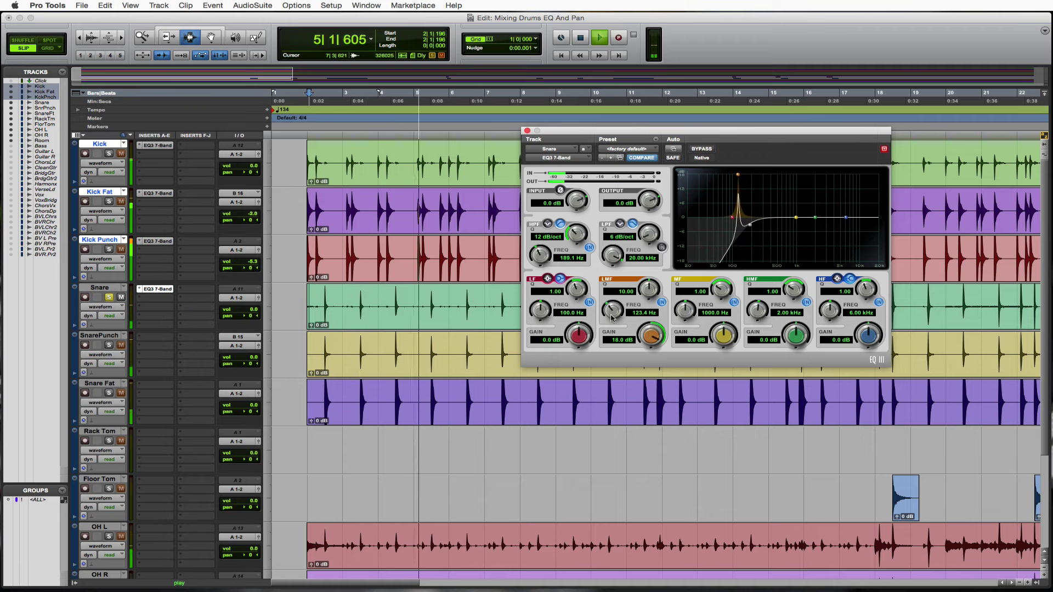
pyautogui.moveTo(614, 311); pyautogui.dragTo(608, 266)
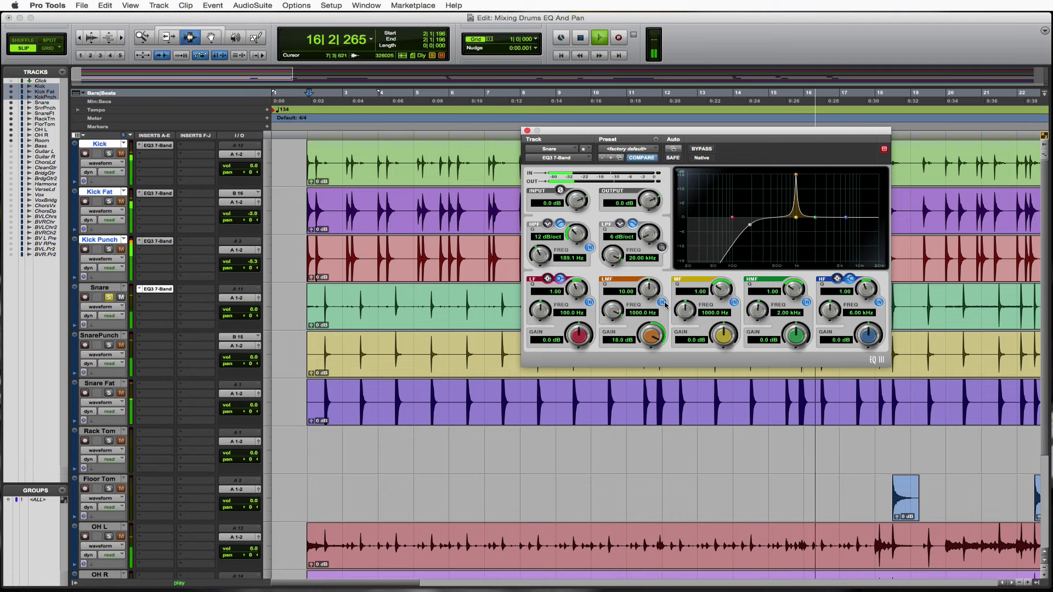
pyautogui.moveTo(614, 311); pyautogui.dragTo(611, 331)
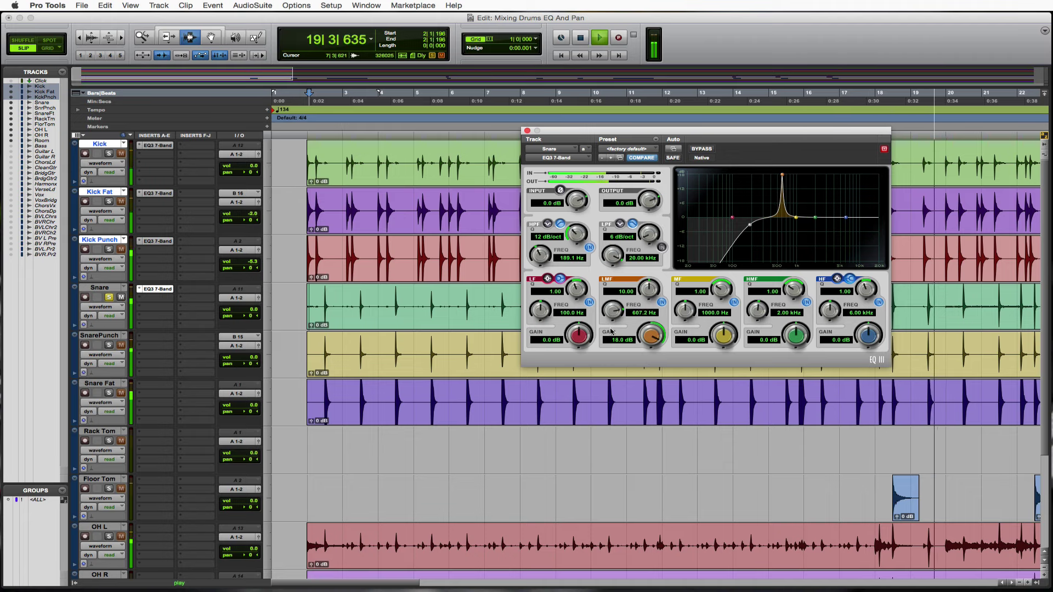
# Step: Switch off the low-mid band and make the mid band a narrow -5.5 dB cut at 1 kHz
pyautogui.click(662, 302)
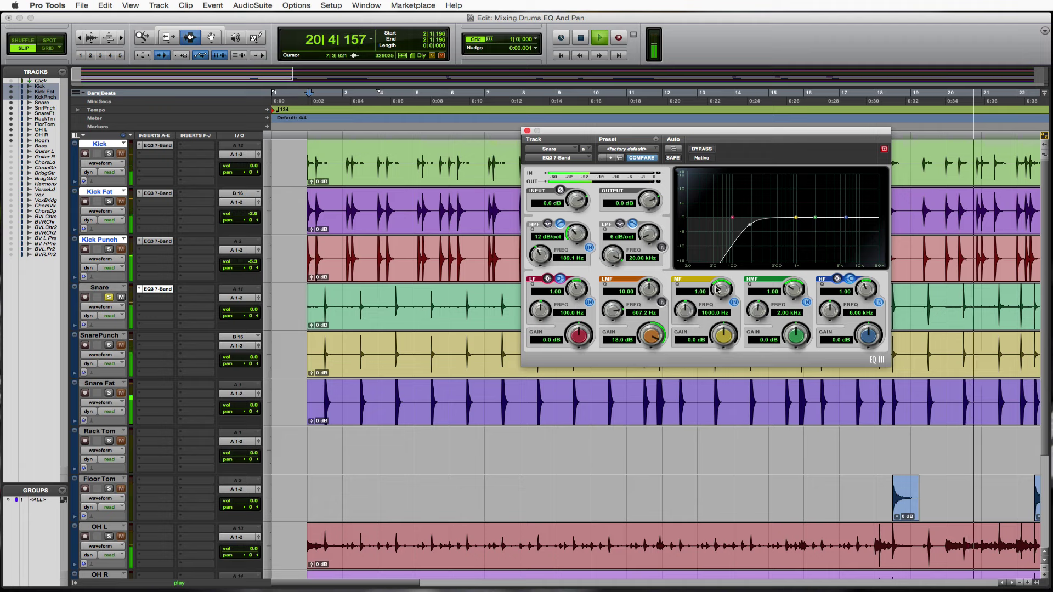
pyautogui.moveTo(721, 289); pyautogui.dragTo(722, 258)
pyautogui.moveTo(721, 341); pyautogui.dragTo(722, 285)
pyautogui.moveTo(724, 337); pyautogui.dragTo(726, 387)
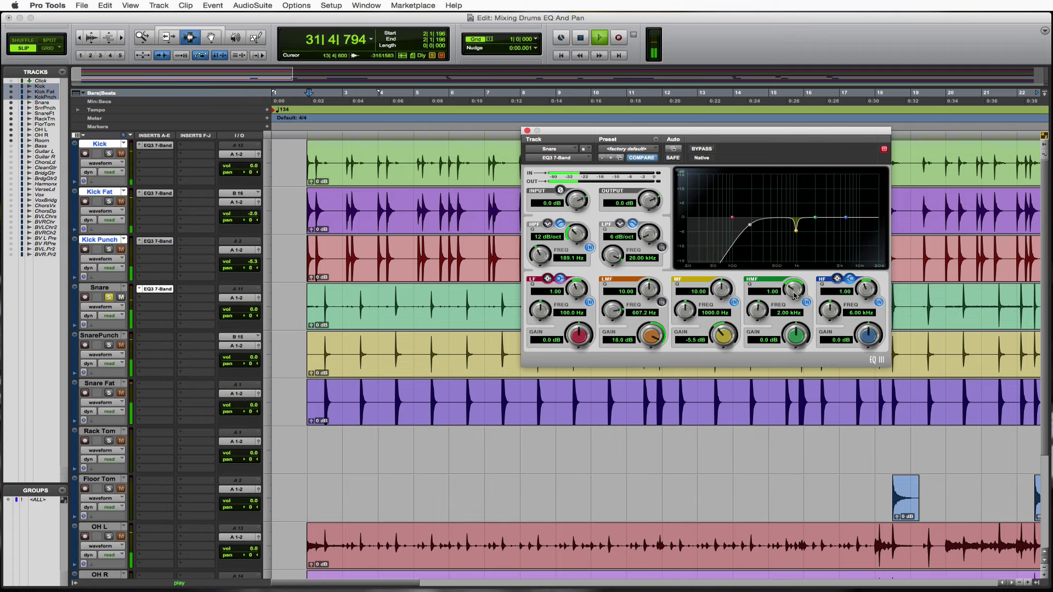
# Step: Sweep the high-mid band to 1.43 kHz as a -3.9 dB cut and stop playback
pyautogui.moveTo(797, 336); pyautogui.dragTo(796, 225)
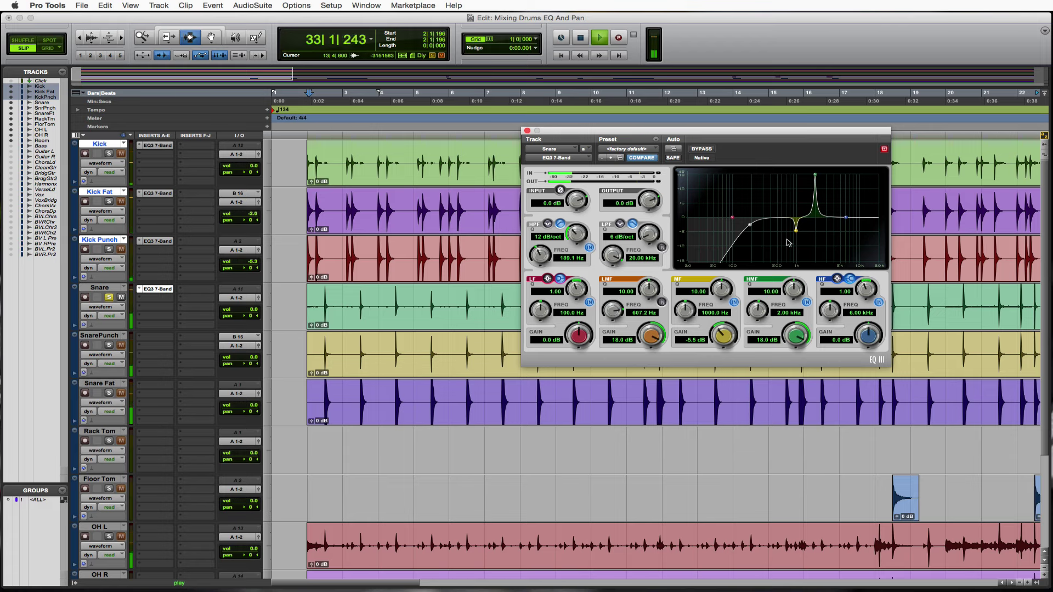
pyautogui.moveTo(754, 316)
pyautogui.mouseDown()
pyautogui.moveTo(742, 287)
pyautogui.moveTo(744, 329)
pyautogui.mouseUp()
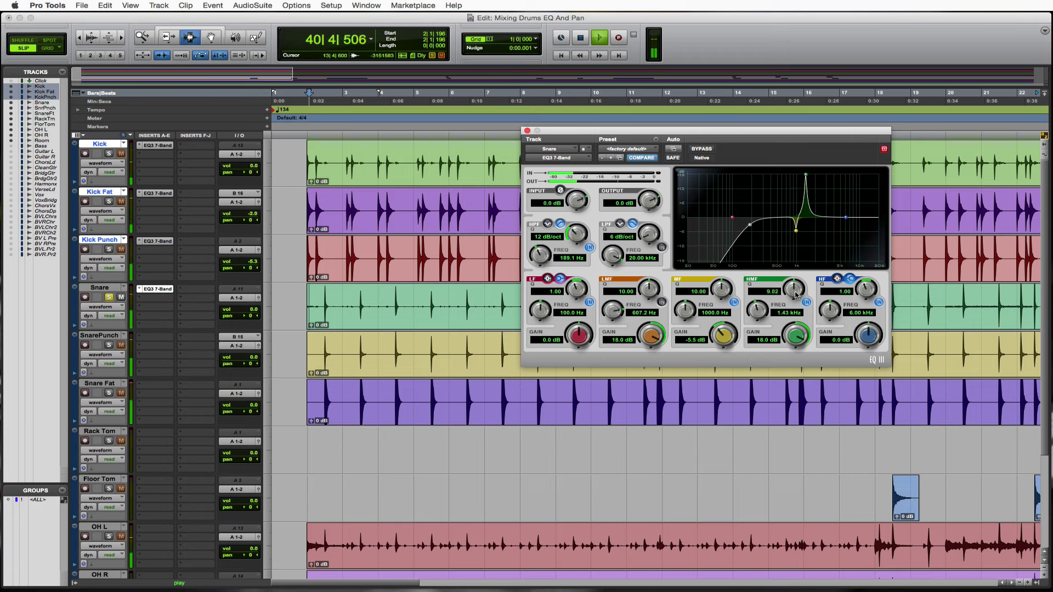
pyautogui.moveTo(796, 334); pyautogui.dragTo(803, 397)
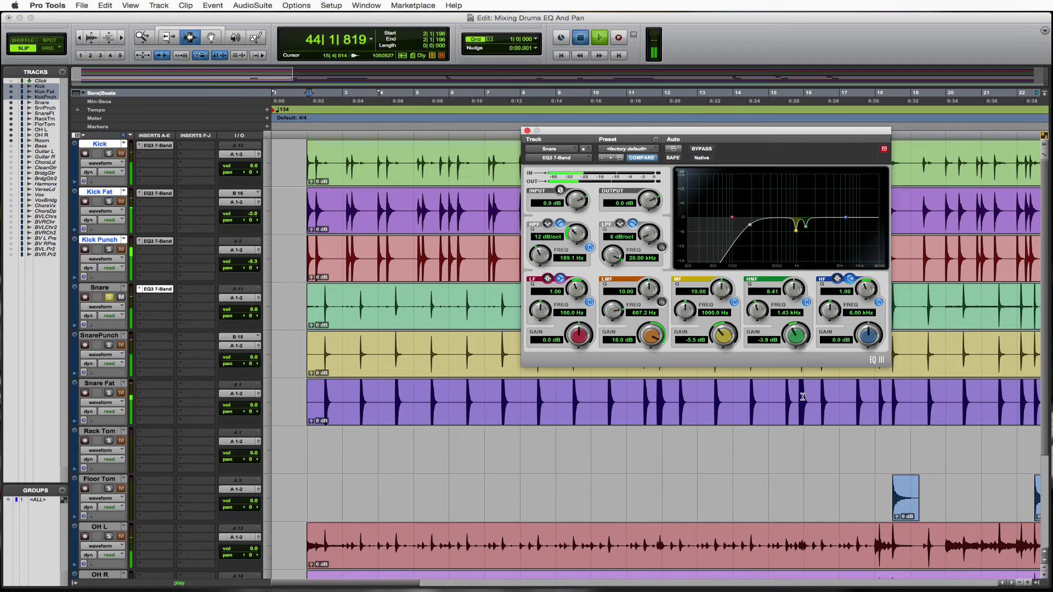
pyautogui.press('space')
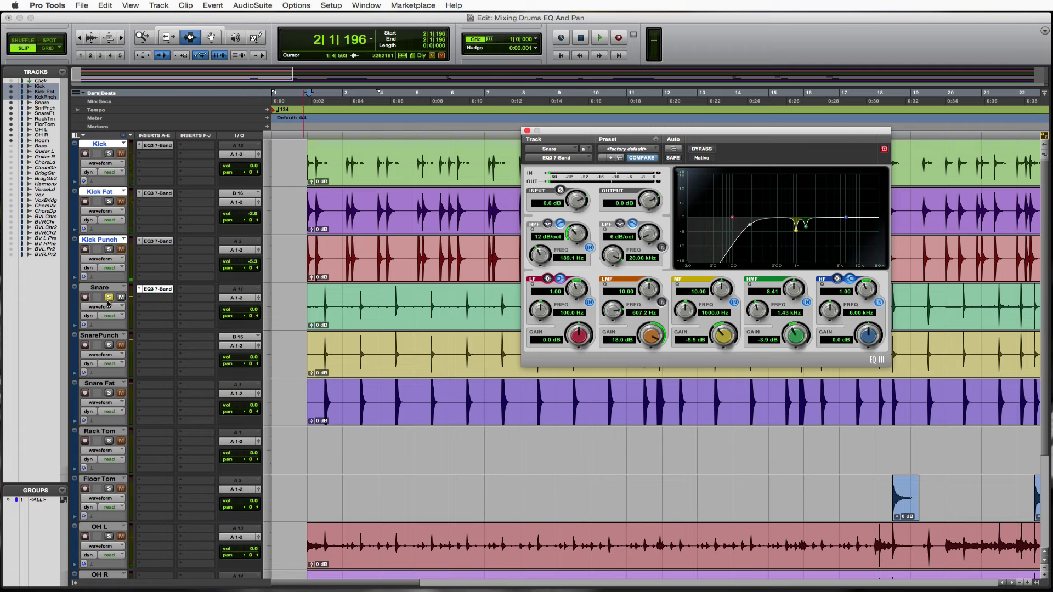
# Step: Unsolo Snare, solo SnarePunch, and insert an EQ3 7-Band on SnarePunch
pyautogui.click(109, 299)
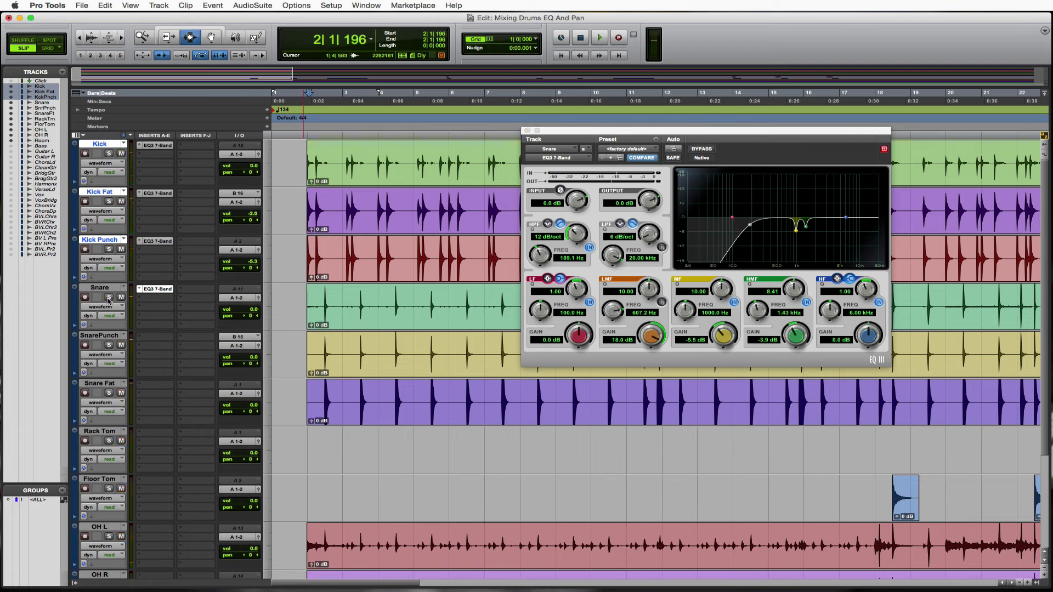
pyautogui.click(108, 345)
pyautogui.click(152, 336)
pyautogui.moveTo(168, 362)
pyautogui.moveTo(222, 359)
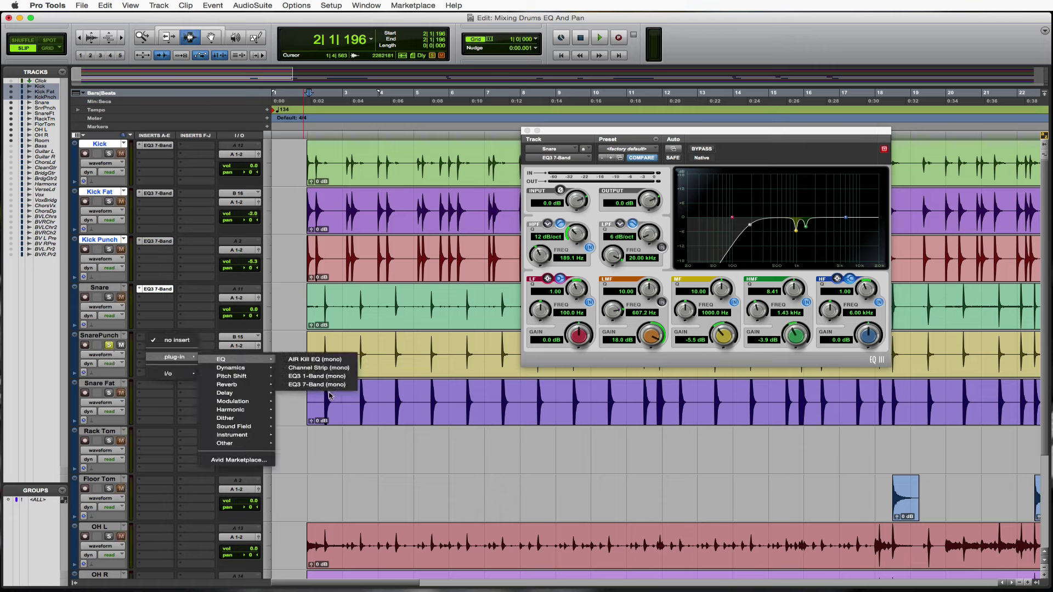
pyautogui.click(283, 378)
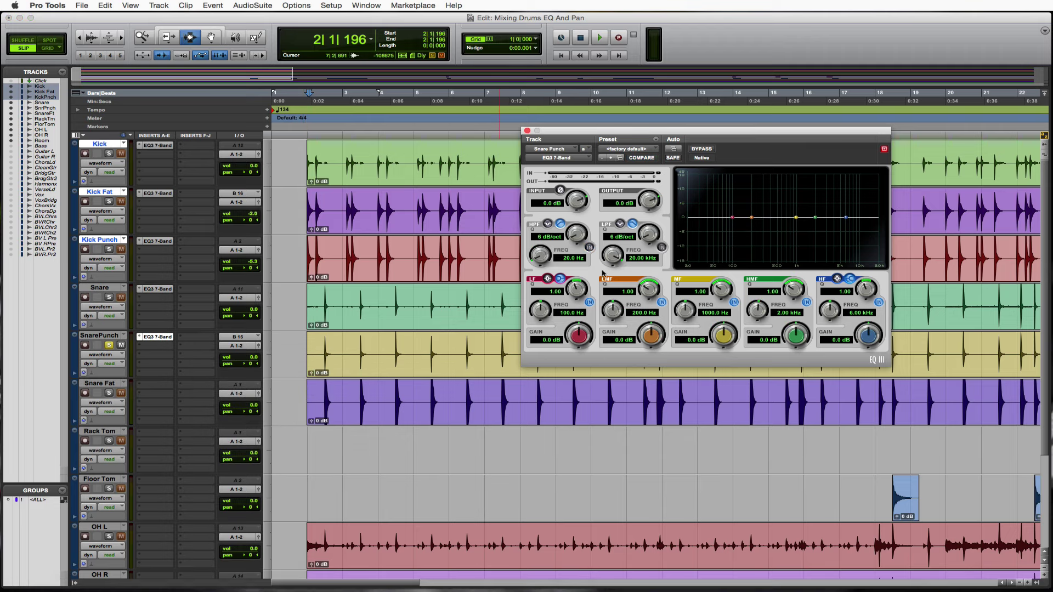
# Step: Set SnarePunch's high-pass to 12 dB/oct at 183.6 Hz and start playback
pyautogui.moveTo(576, 237); pyautogui.dragTo(577, 219)
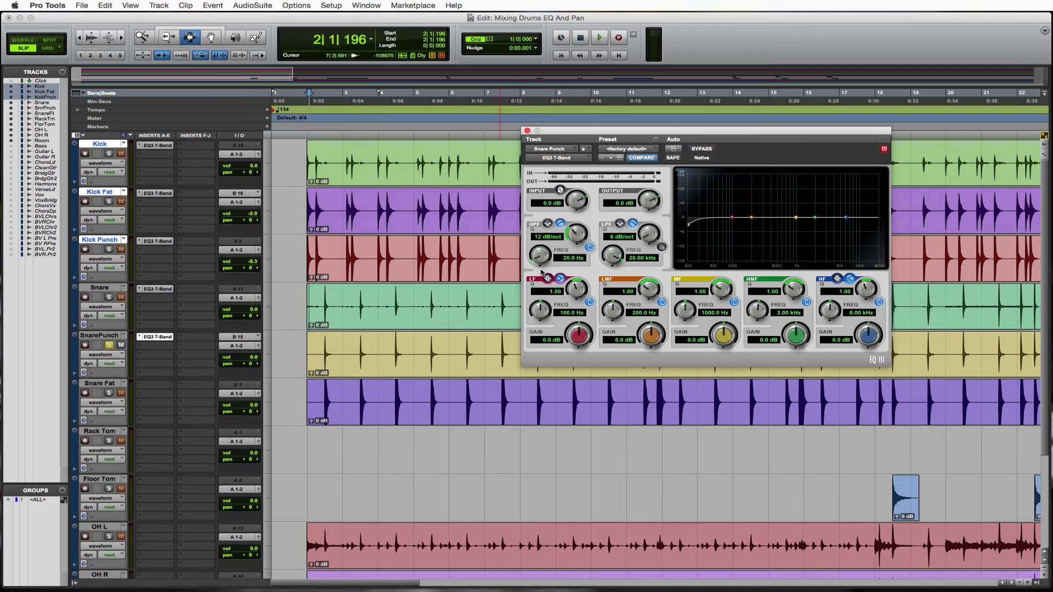
pyautogui.moveTo(544, 260); pyautogui.dragTo(539, 221)
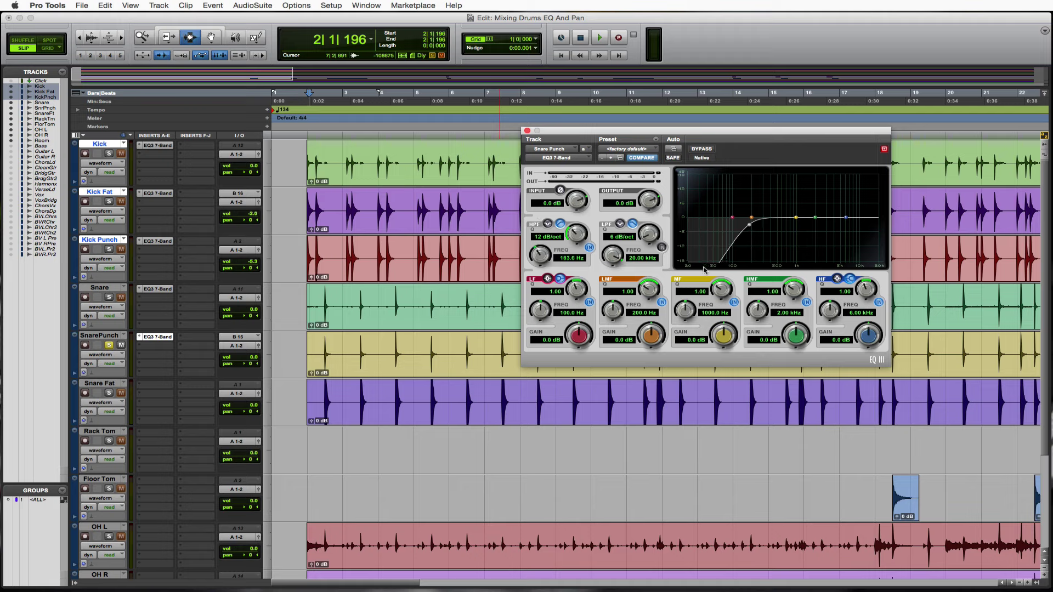
pyautogui.press('space')
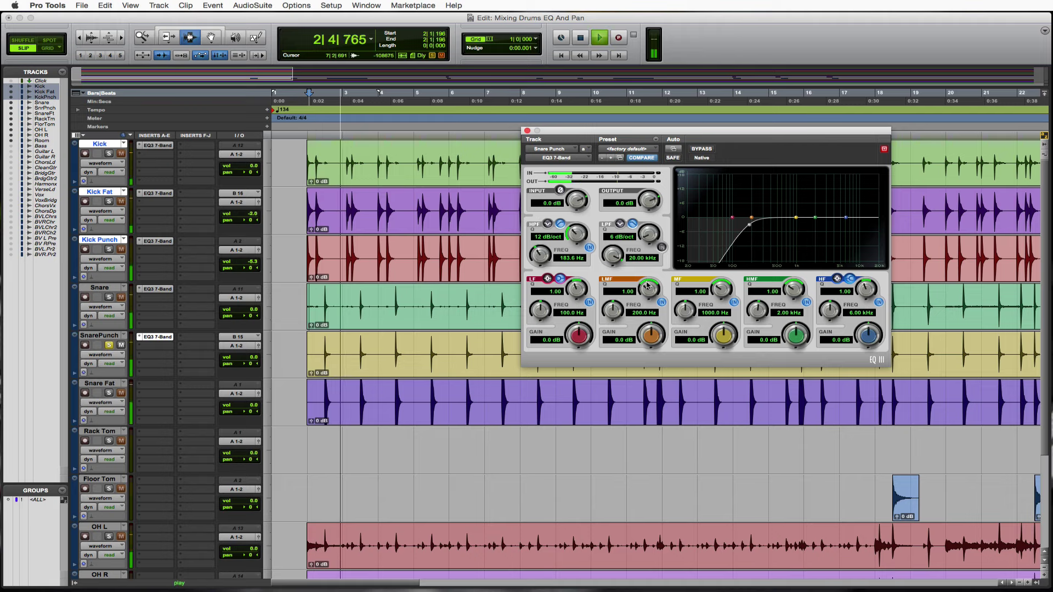
# Step: Make SnarePunch's low-mid band a narrow band swept to 301.5 Hz, ending as a -6.6 dB cut
pyautogui.moveTo(647, 284); pyautogui.dragTo(648, 271)
pyautogui.moveTo(652, 333); pyautogui.dragTo(654, 307)
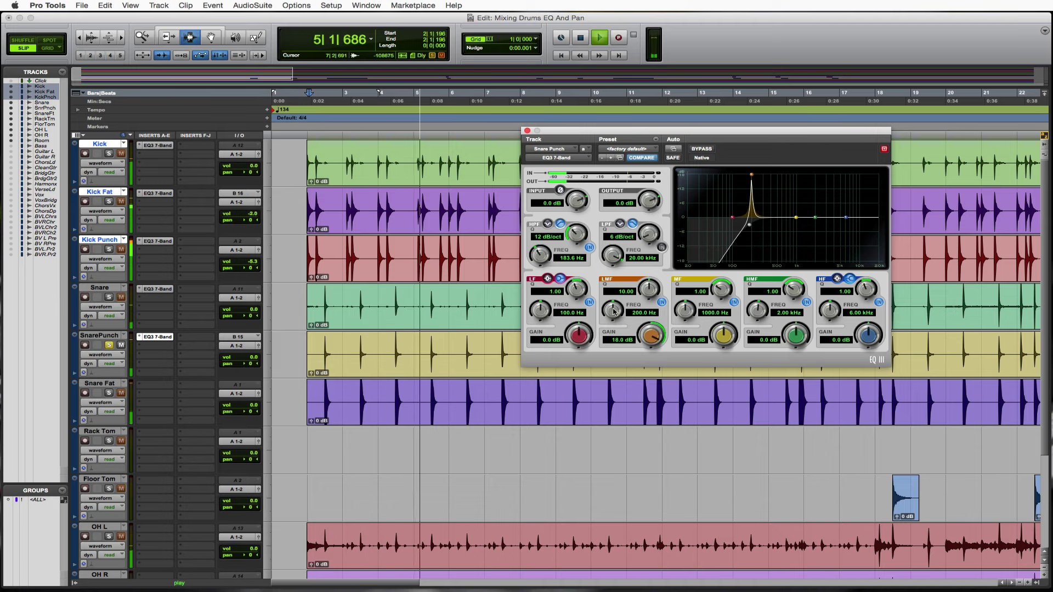
pyautogui.scroll(5, 613, 310)
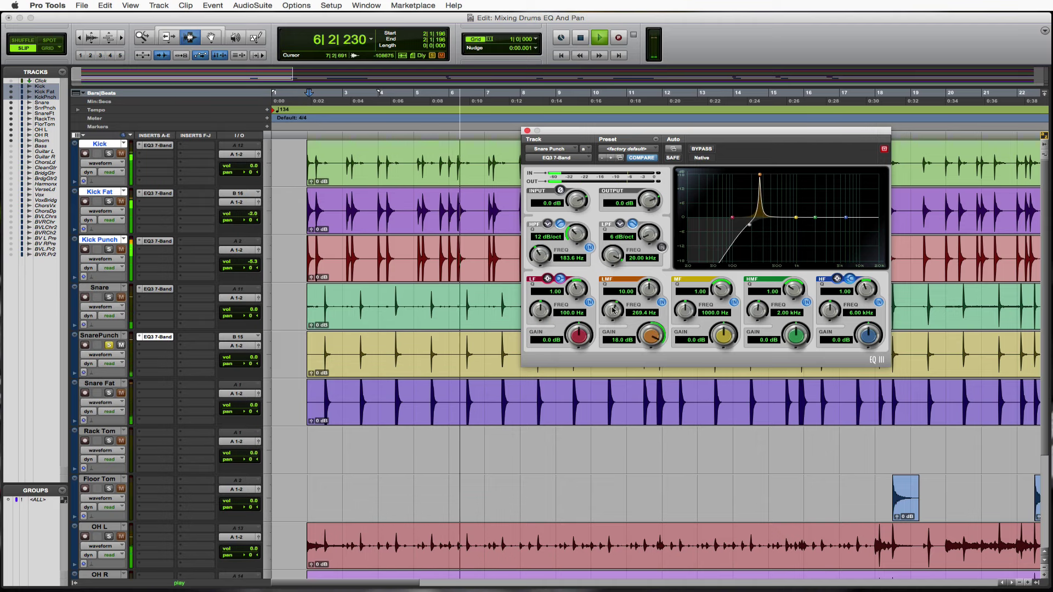
pyautogui.moveTo(613, 311); pyautogui.dragTo(655, 357)
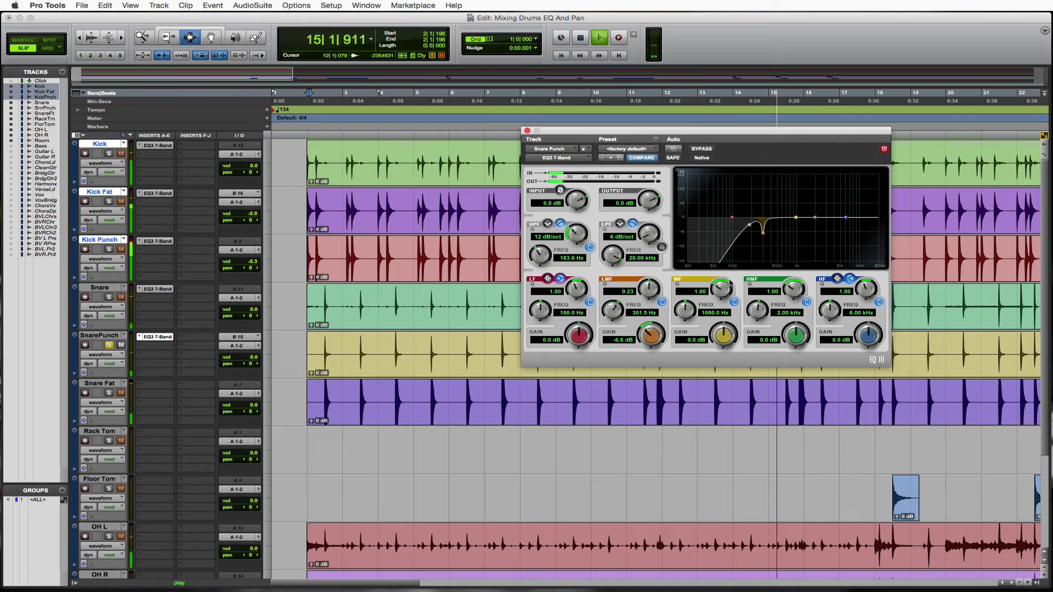
# Step: Try a narrow 18 dB mid boost at 2.58 kHz, switch the mid band off, and stop playback
pyautogui.moveTo(730, 283); pyautogui.dragTo(719, 281)
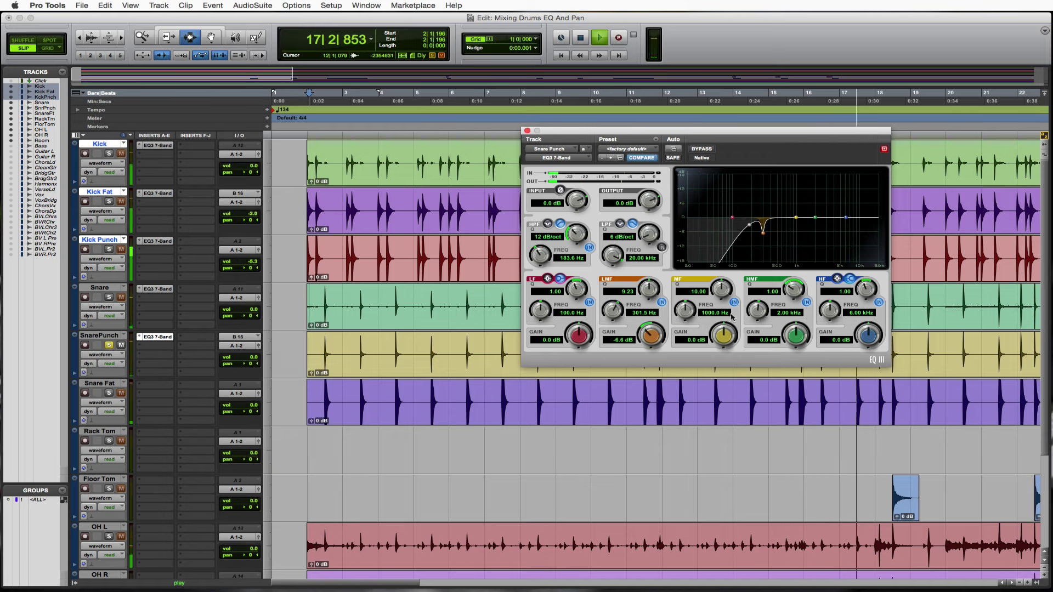
pyautogui.moveTo(730, 327); pyautogui.dragTo(701, 306)
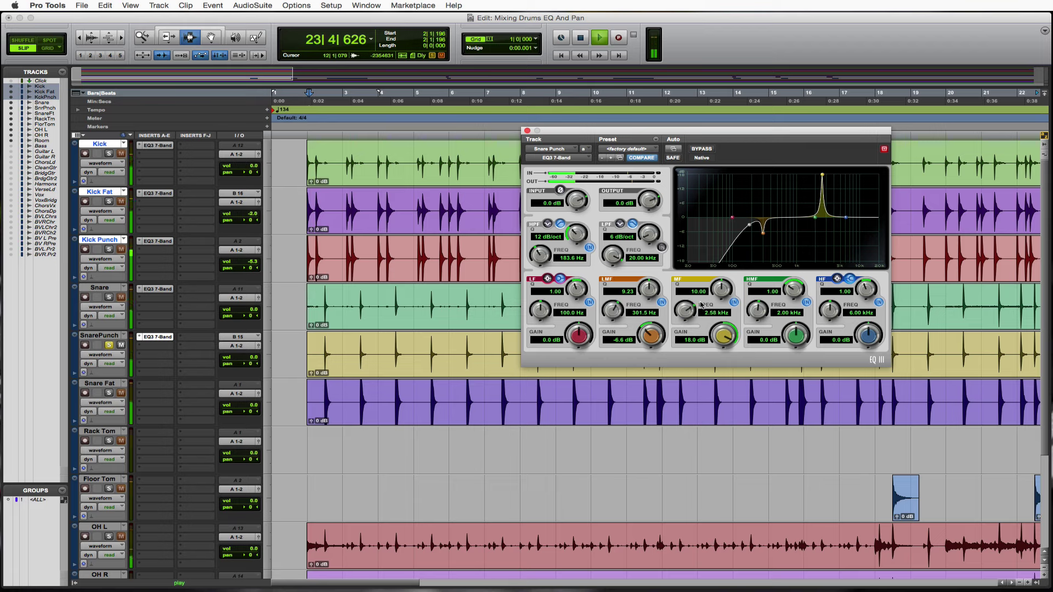
pyautogui.click(735, 303)
pyautogui.press('space')
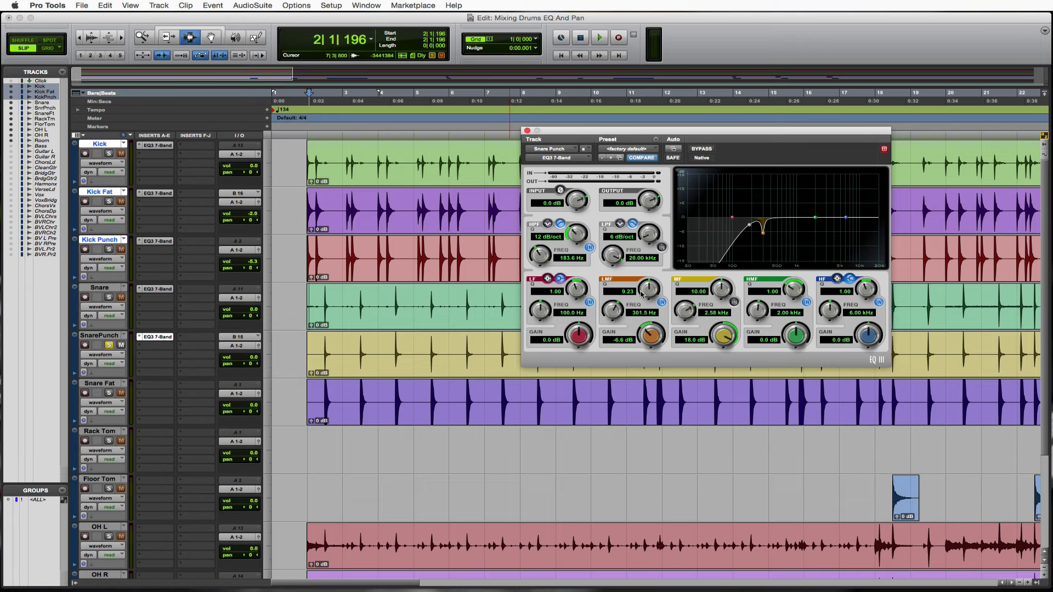
# Step: Solo Snare Fat instead of SnarePunch and insert an EQ3 7-Band with a 183.6 Hz high-pass
pyautogui.click(110, 346)
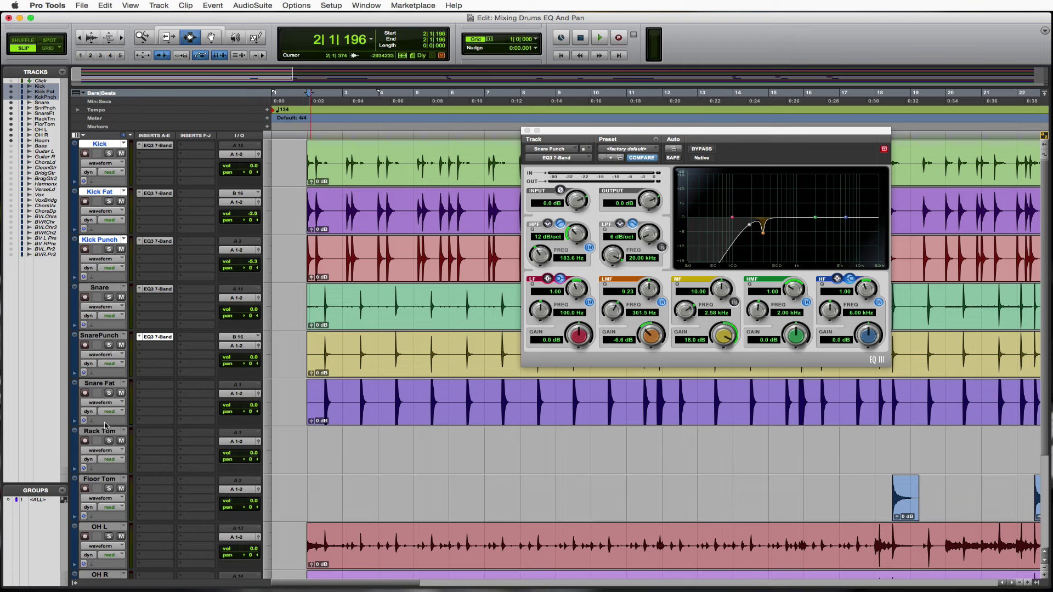
pyautogui.click(109, 393)
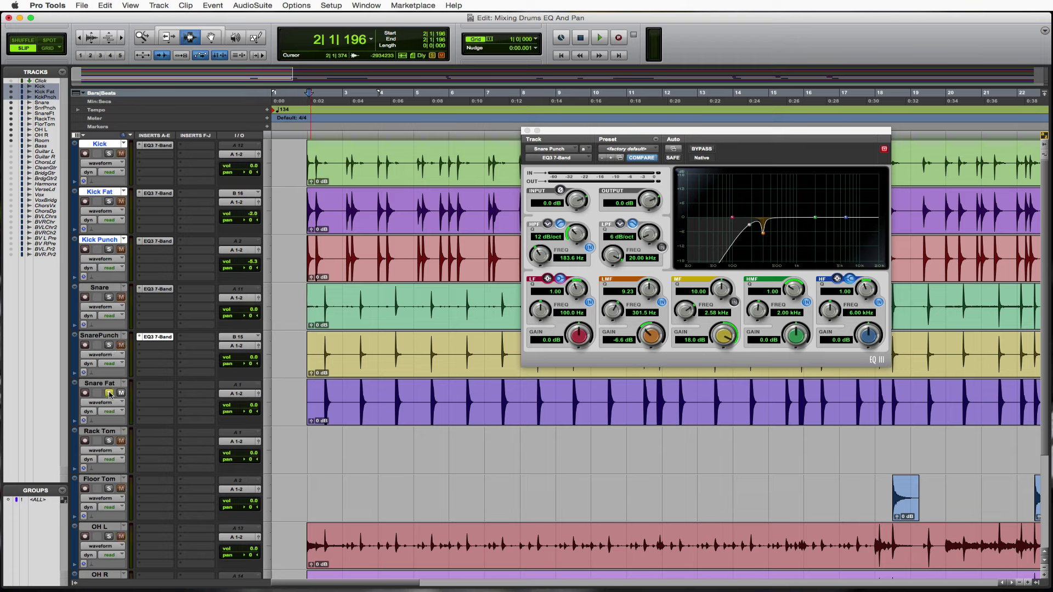
pyautogui.click(148, 388)
pyautogui.moveTo(174, 404)
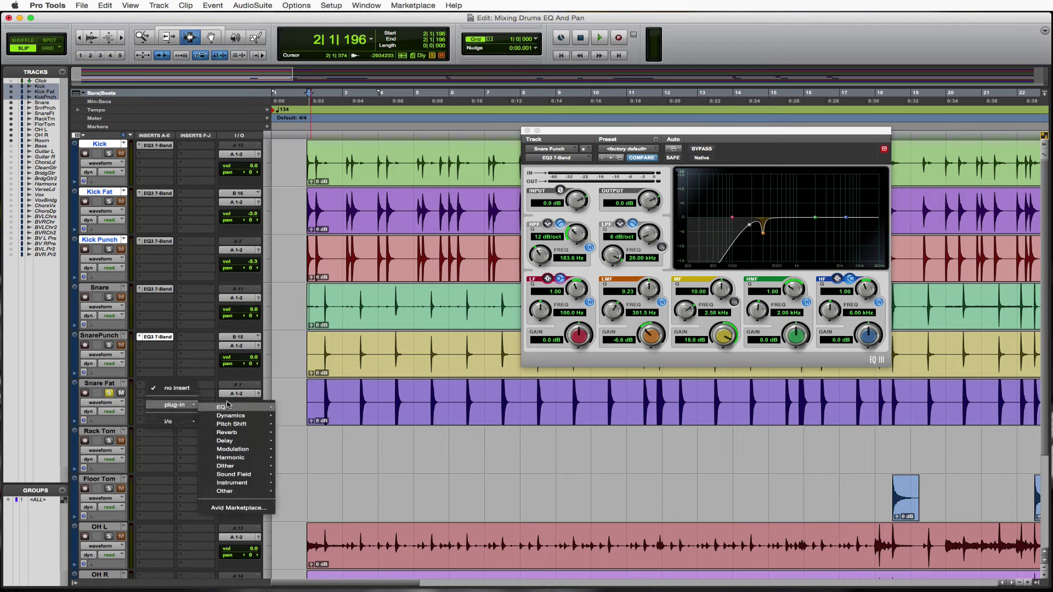
pyautogui.moveTo(227, 405)
pyautogui.click(307, 433)
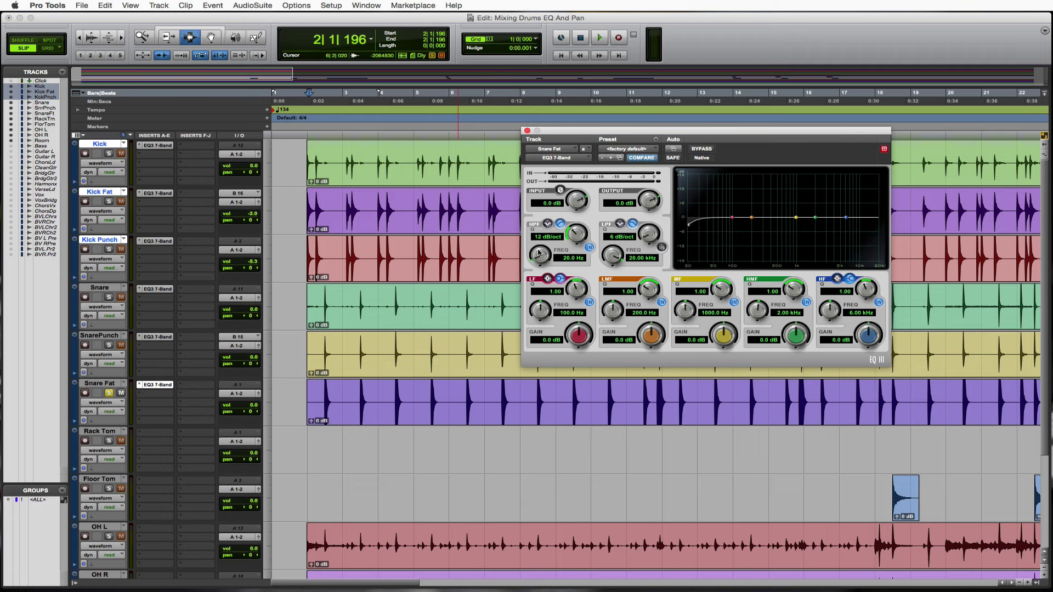
pyautogui.moveTo(537, 258); pyautogui.dragTo(538, 236)
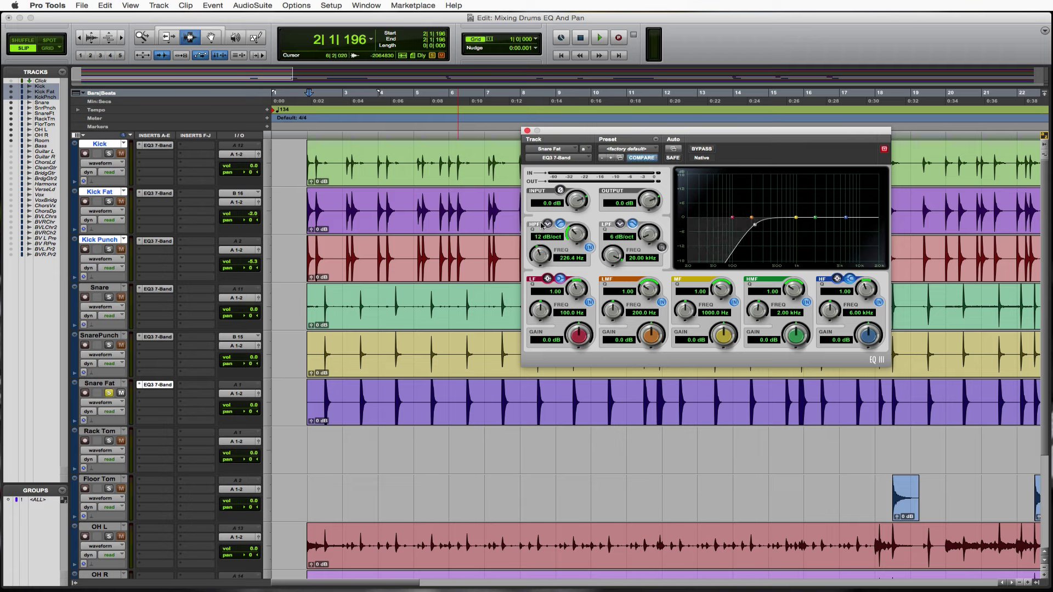
pyautogui.moveTo(543, 225); pyautogui.dragTo(540, 253)
# Step: Boost the low-mid 18 dB, lower Snare Fat's volume to -6.6 dB, and sweep the boost to 637.2 Hz
pyautogui.moveTo(619, 335); pyautogui.dragTo(620, 307)
pyautogui.press('space')
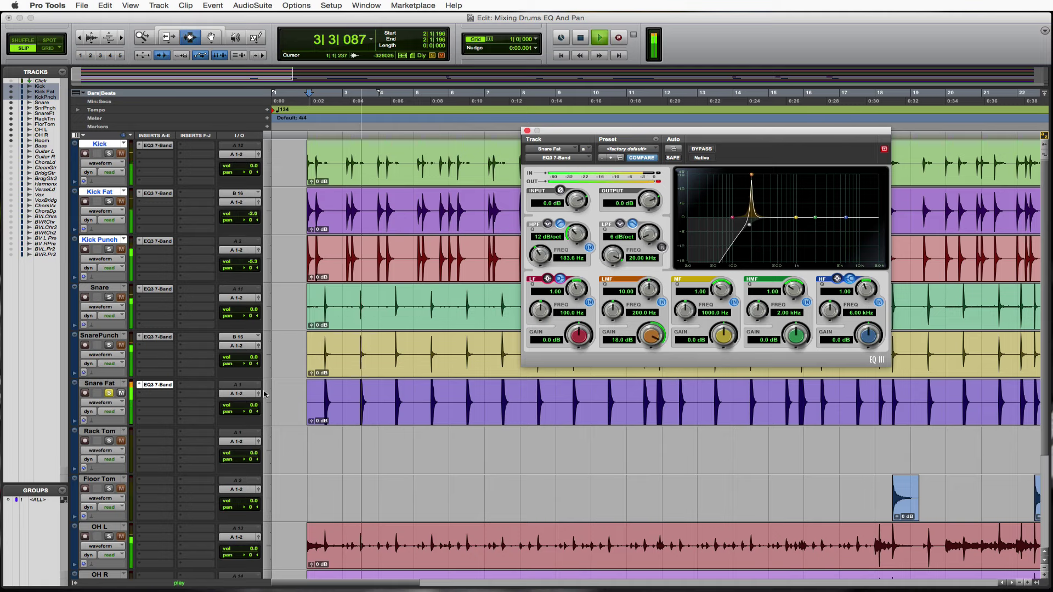
pyautogui.press('space')
pyautogui.moveTo(251, 404); pyautogui.dragTo(250, 413)
pyautogui.press('space')
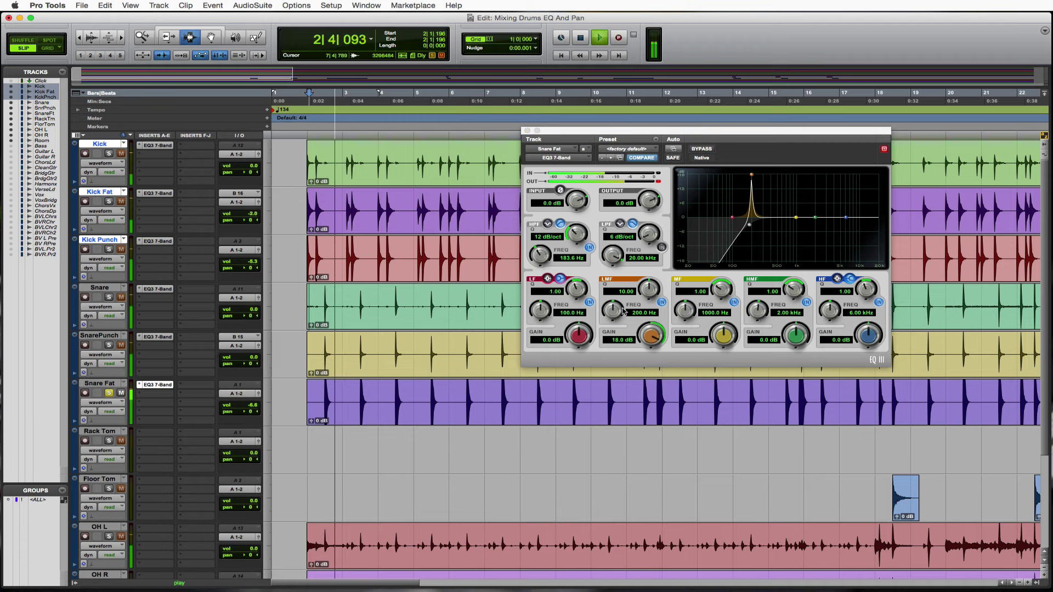
pyautogui.moveTo(613, 310); pyautogui.dragTo(605, 255)
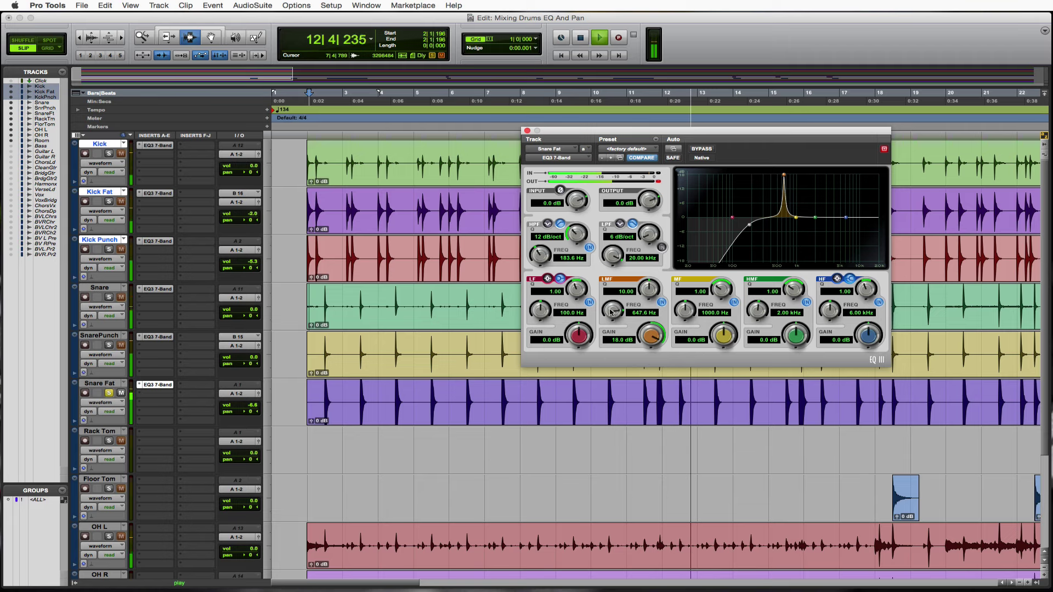
pyautogui.moveTo(611, 312); pyautogui.dragTo(613, 323)
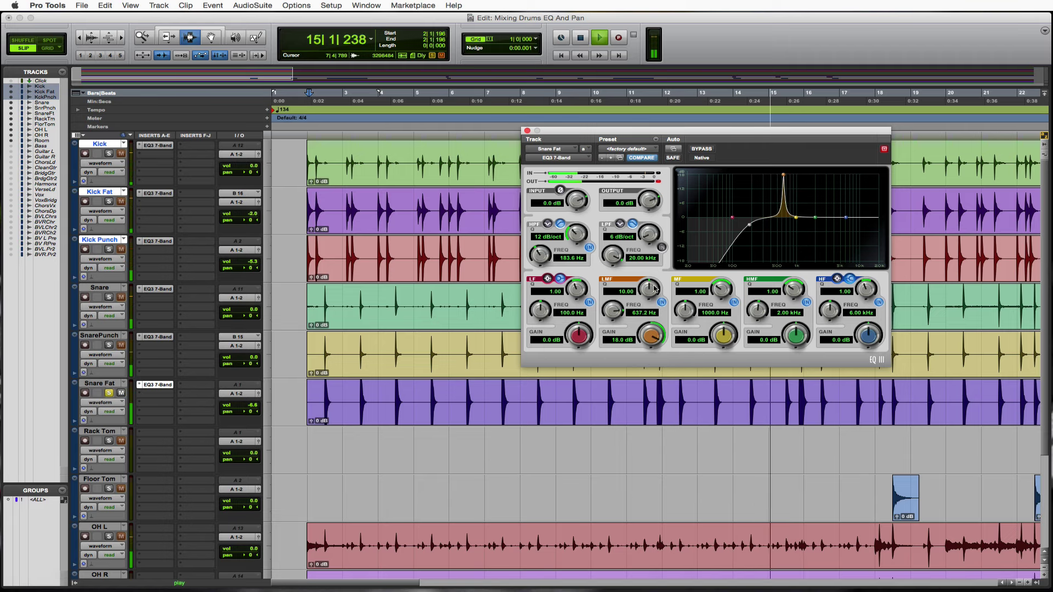
# Step: Make the low-mid a Q 7.67, -6.7 dB cut; audition an 18 dB mid boost at 3.59 kHz, then bypass it
pyautogui.moveTo(654, 289); pyautogui.dragTo(649, 357)
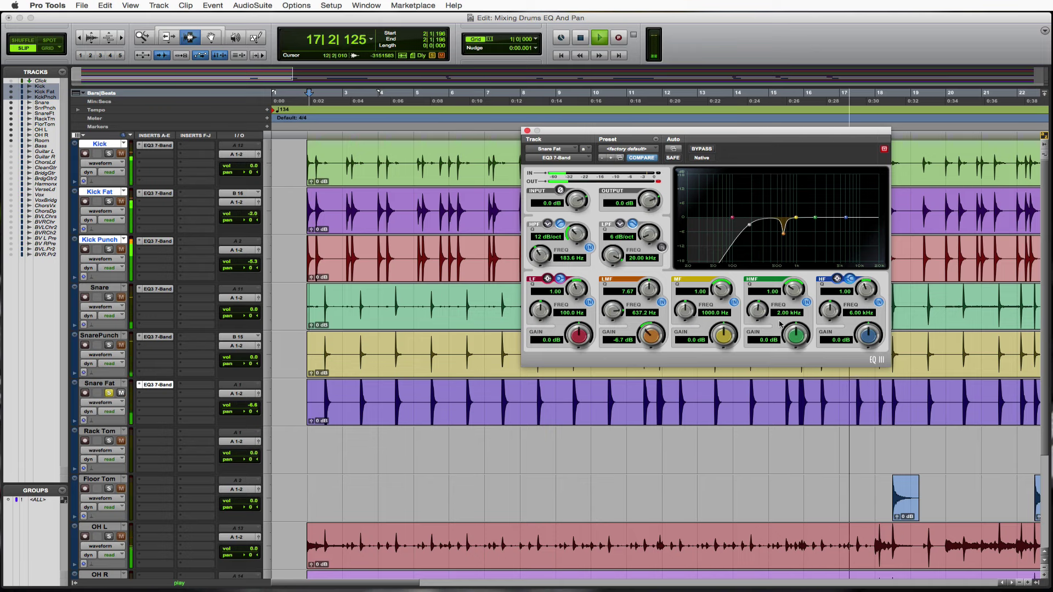
pyautogui.moveTo(721, 289); pyautogui.dragTo(722, 257)
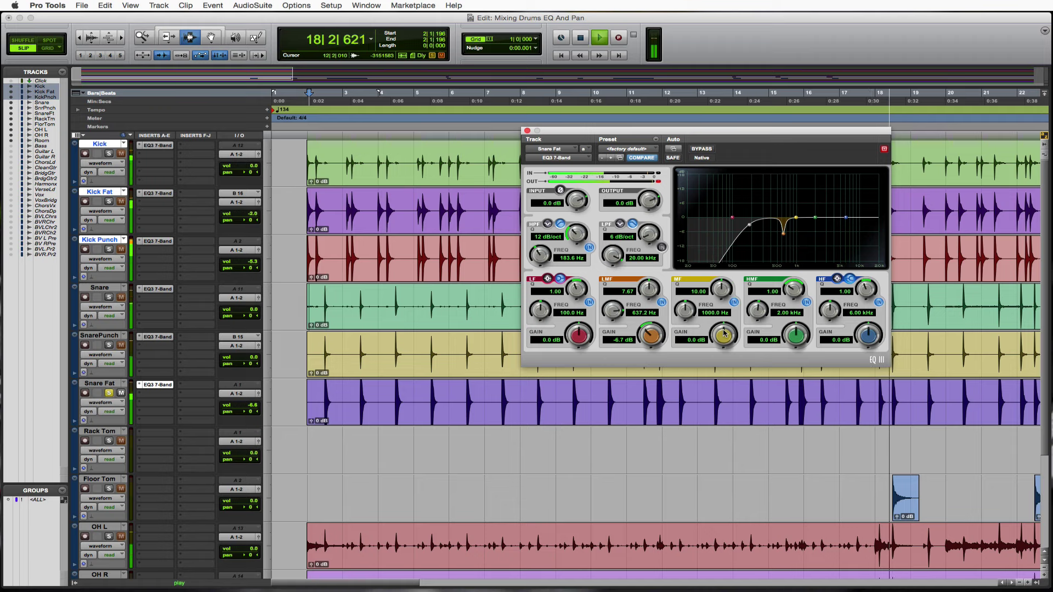
pyautogui.moveTo(724, 333); pyautogui.dragTo(688, 279)
pyautogui.press('space')
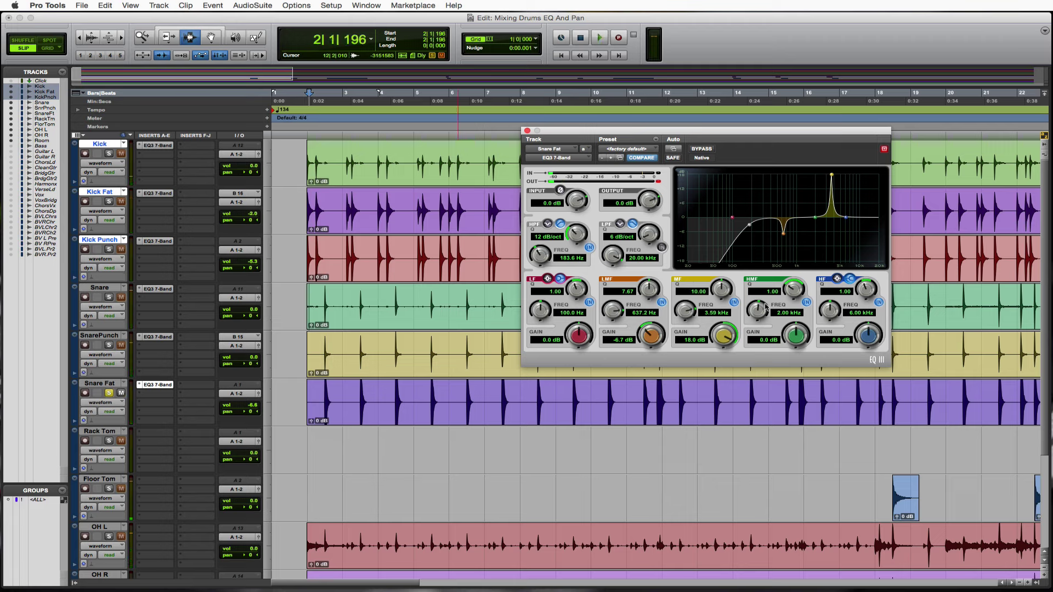
pyautogui.click(734, 302)
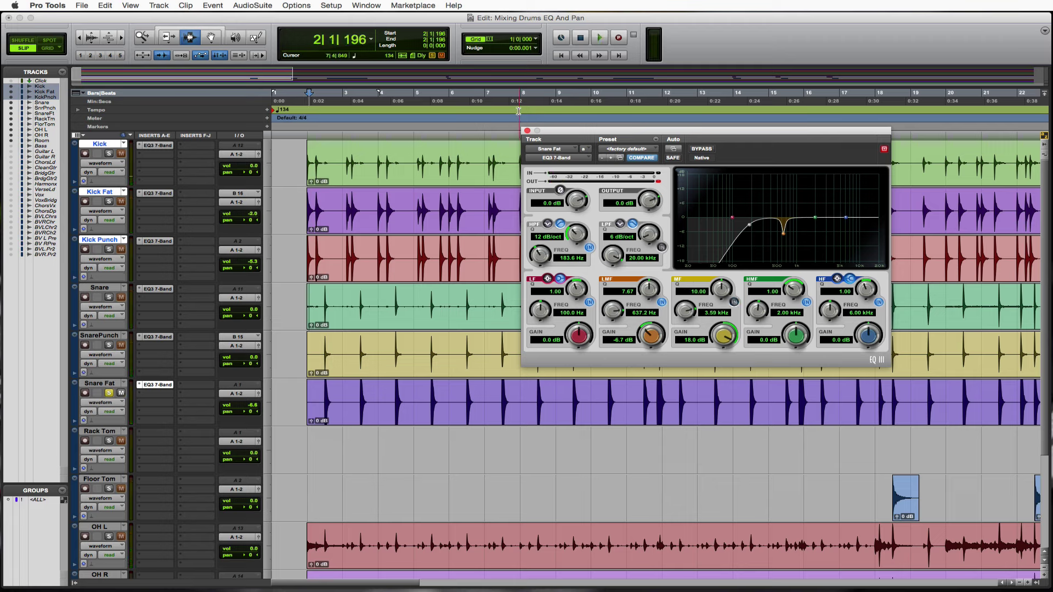
# Step: Close the Snare Fat EQ, solo Snare instead, and set SnarePunch's volume to -4.0 dB while listening
pyautogui.click(527, 131)
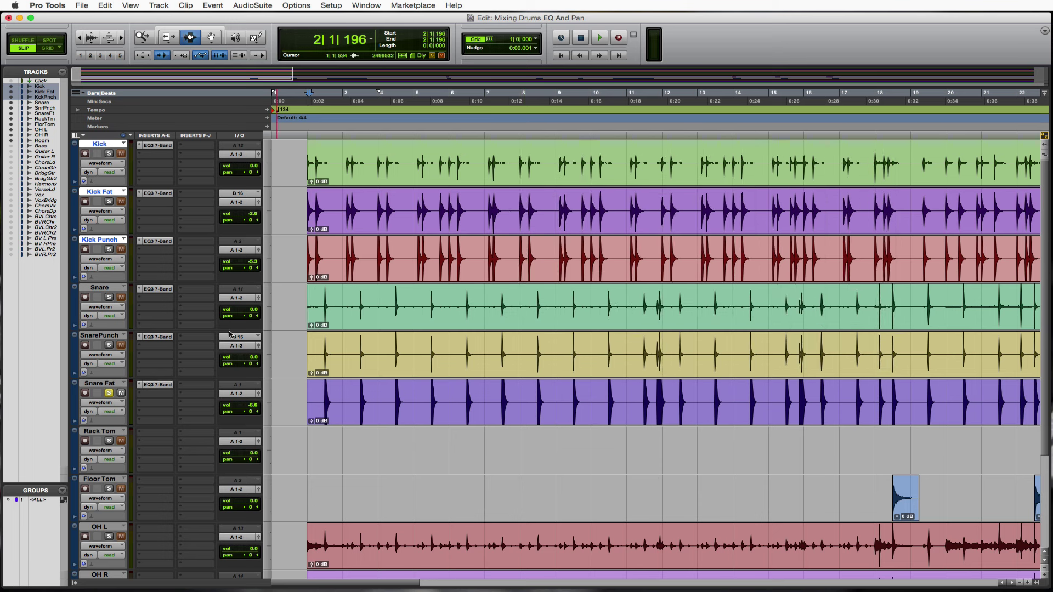
pyautogui.click(109, 393)
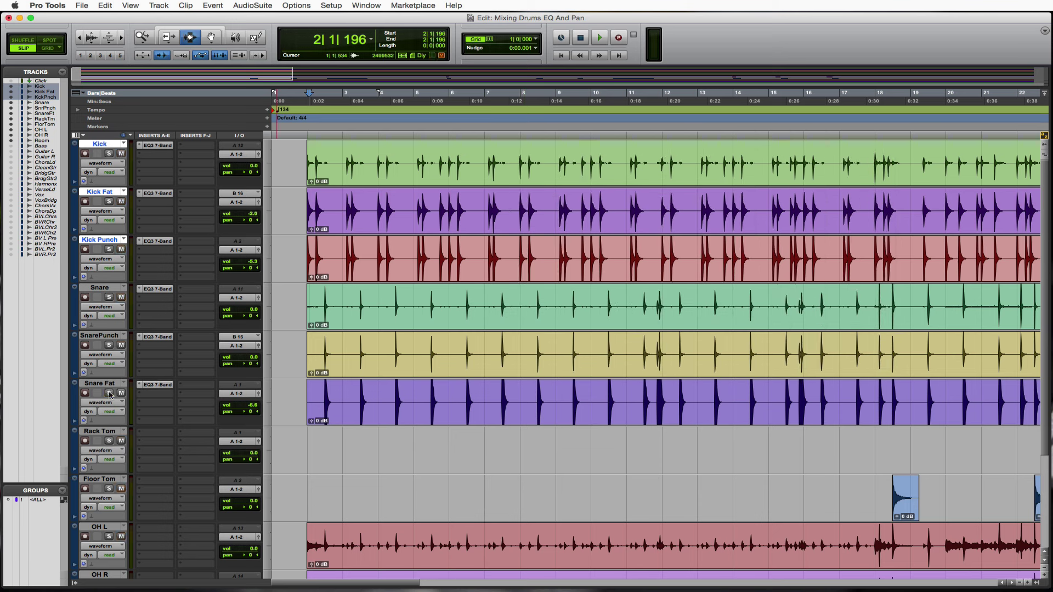
pyautogui.click(109, 298)
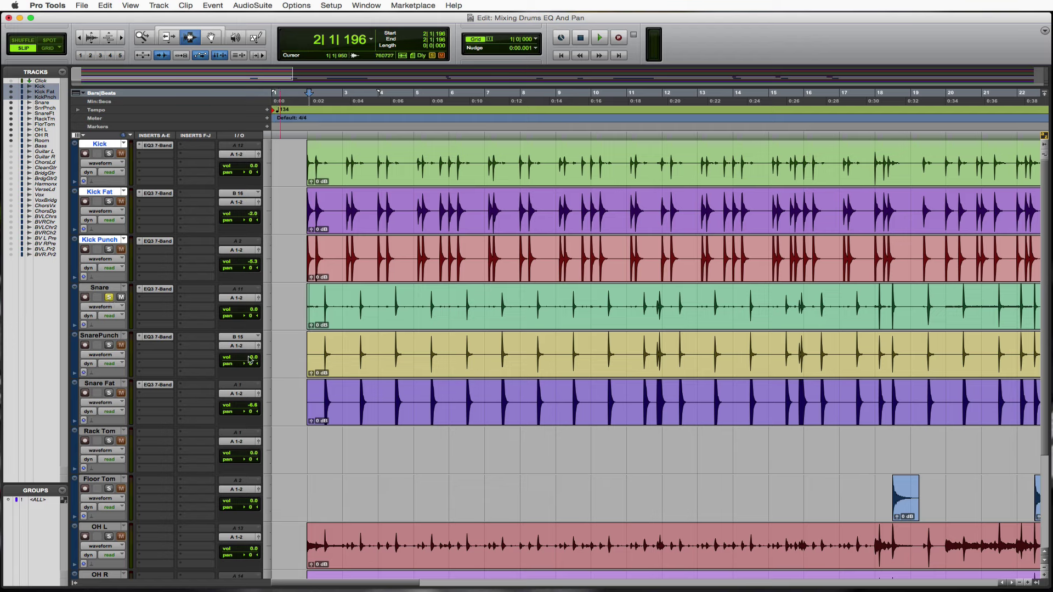
pyautogui.moveTo(255, 358); pyautogui.dragTo(255, 444)
pyautogui.press('space')
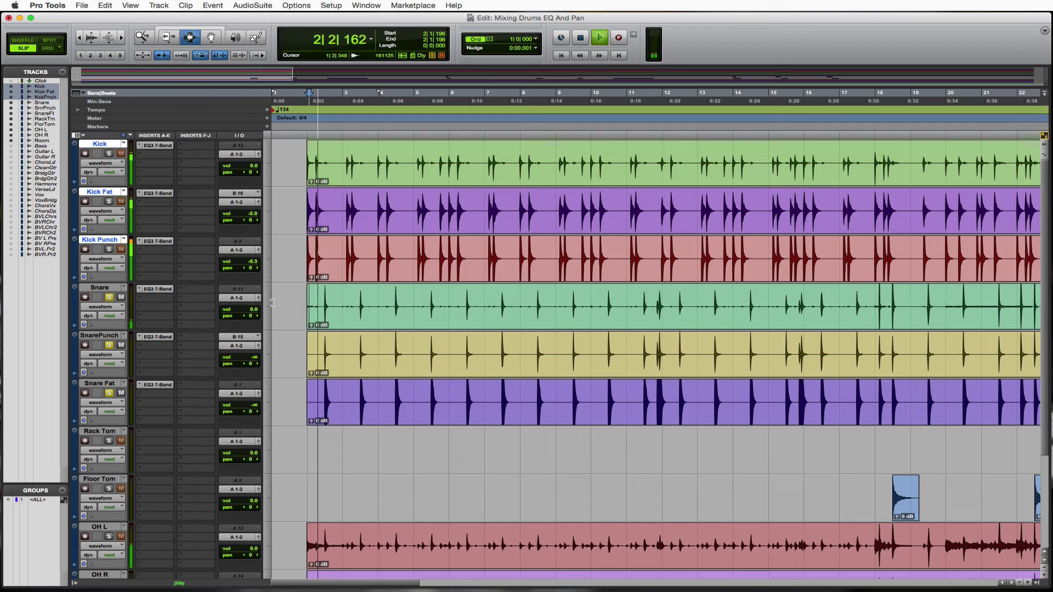
pyautogui.moveTo(249, 358); pyautogui.dragTo(250, 333)
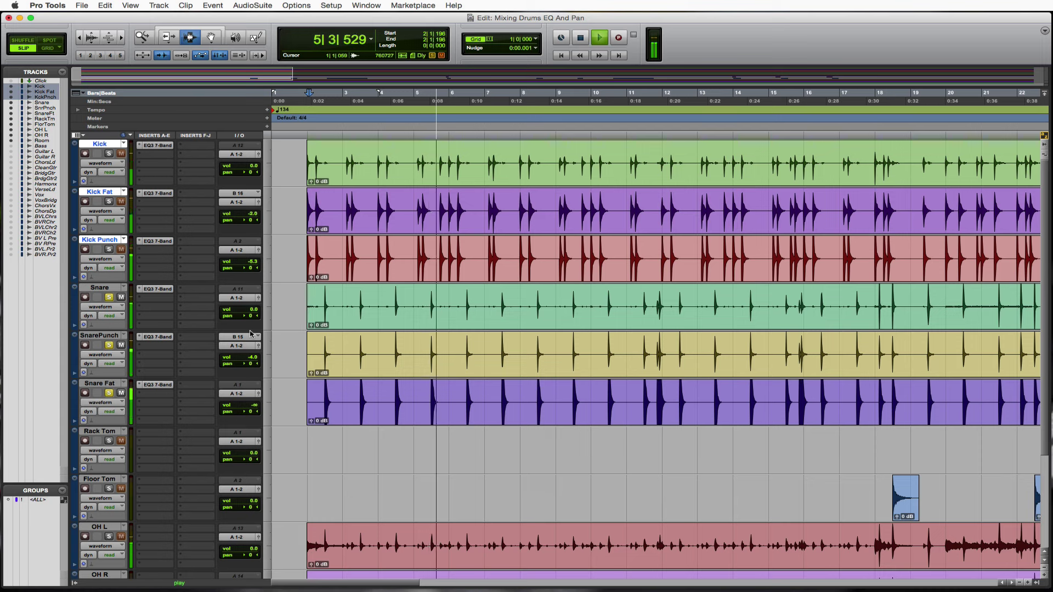
pyautogui.press('space')
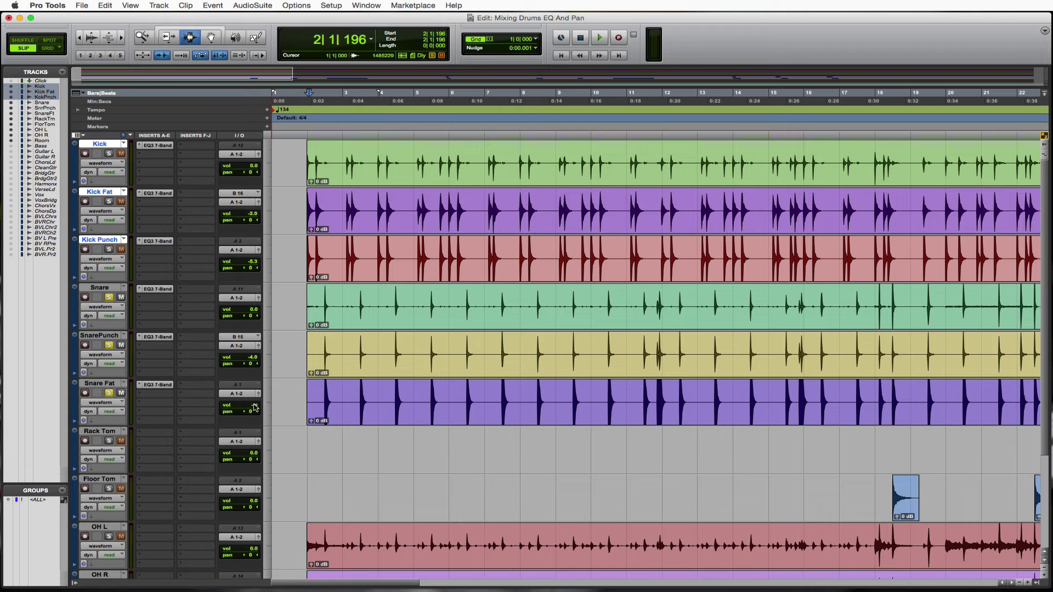
# Step: Lower Snare Fat's volume to -10.7 dB during playback
pyautogui.press('space')
pyautogui.moveTo(255, 407); pyautogui.dragTo(254, 391)
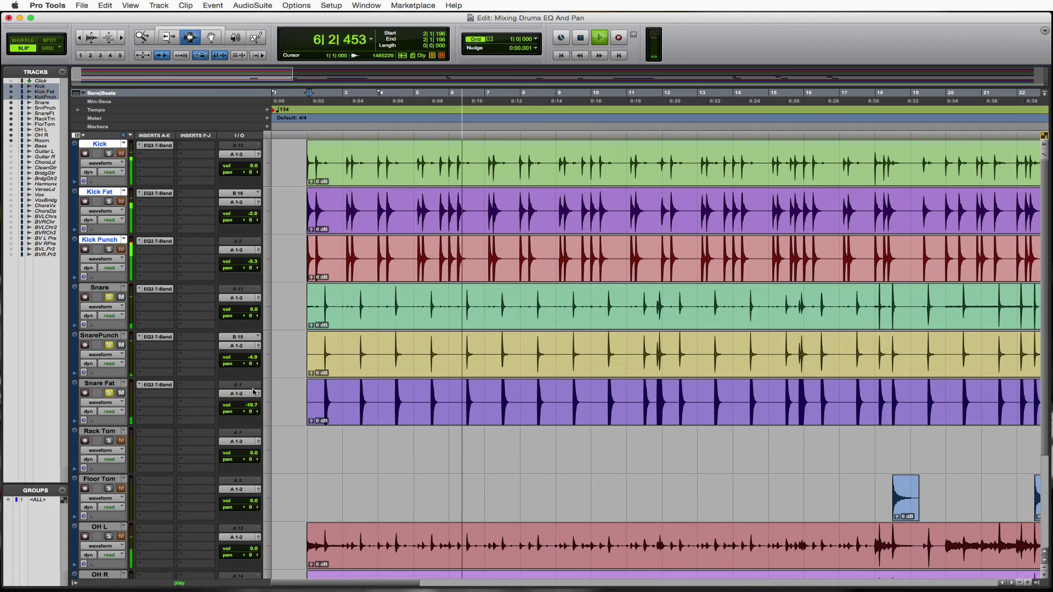
pyautogui.press('space')
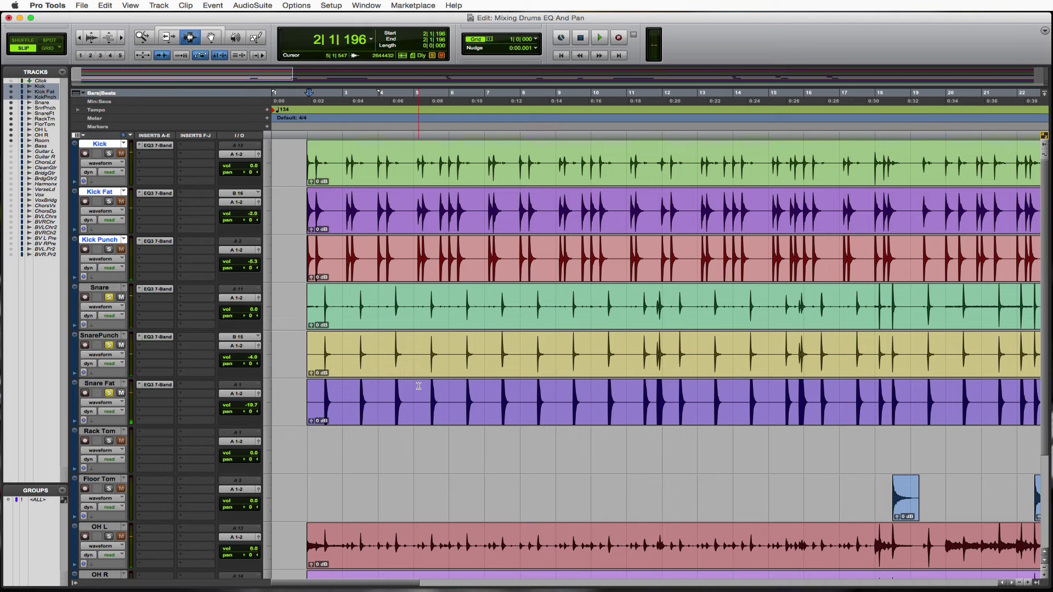
pyautogui.click(159, 336)
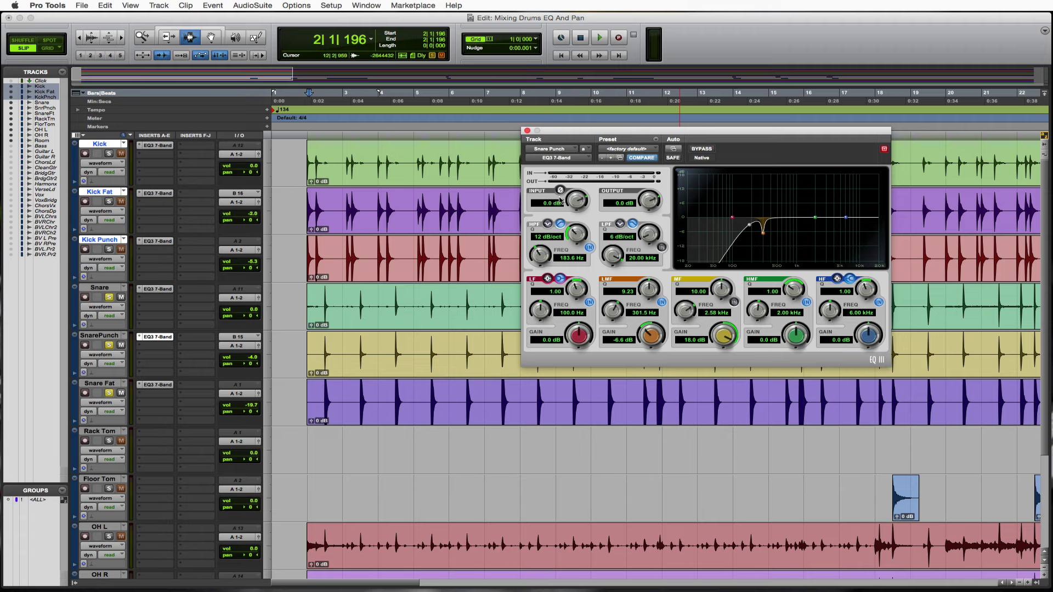
pyautogui.click(527, 131)
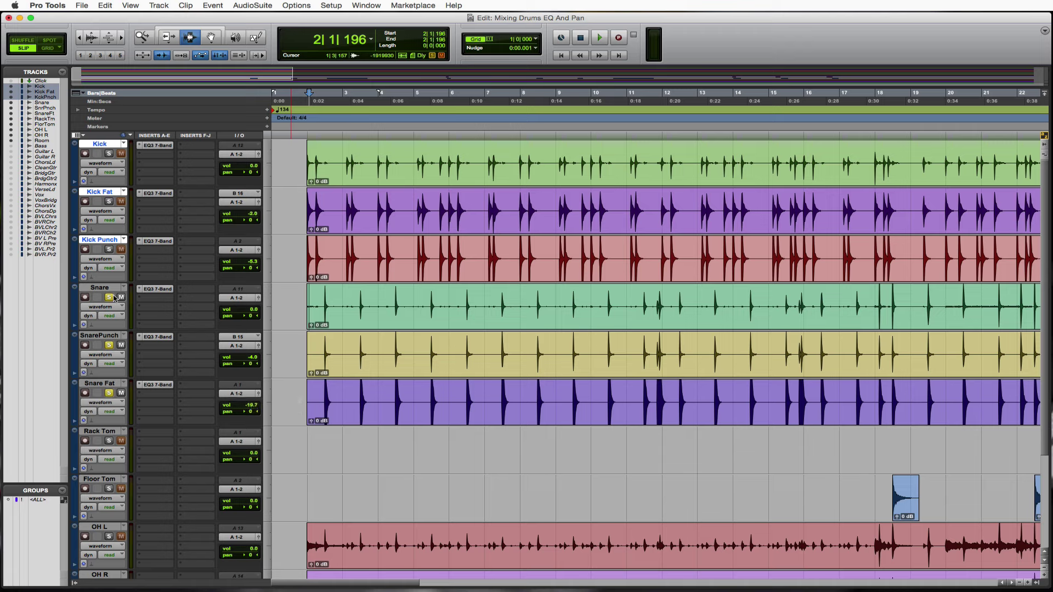
# Step: Un-solo Snare Fat, zoom in on the tom hits at bar 69, and open Rack Tom's insert plug-in menu
pyautogui.click(109, 393)
pyautogui.hscroll(15, 449, 487)
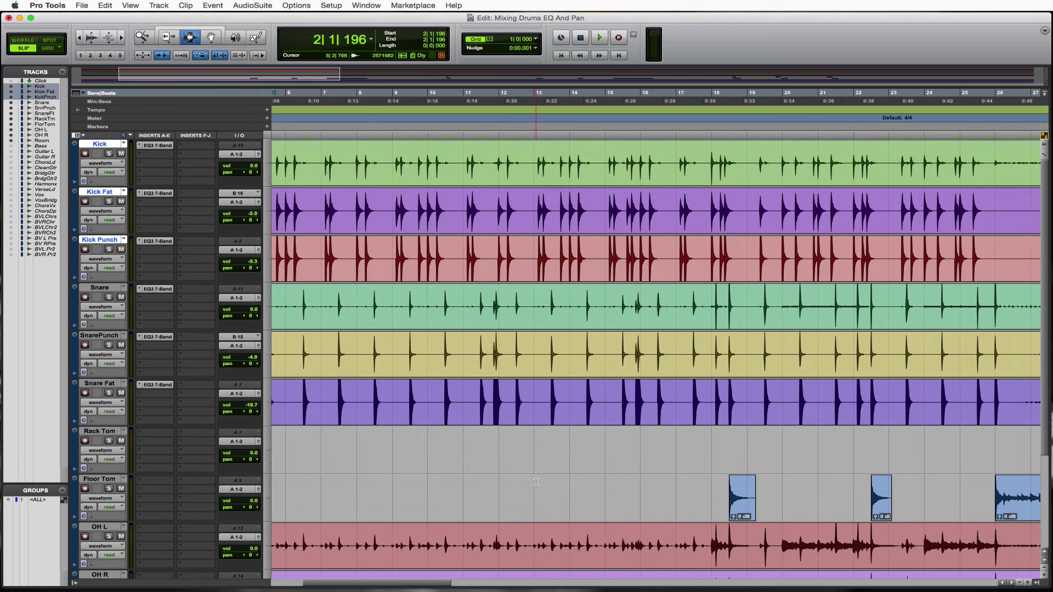
pyautogui.click(459, 490)
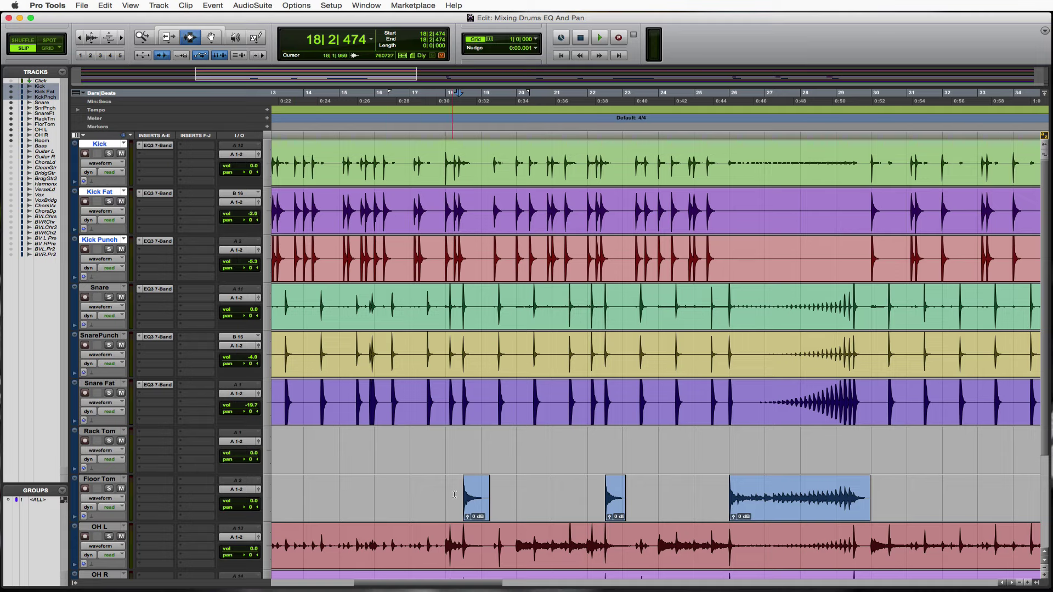
pyautogui.press('super+bracketleft')
pyautogui.press('super+bracketleft')
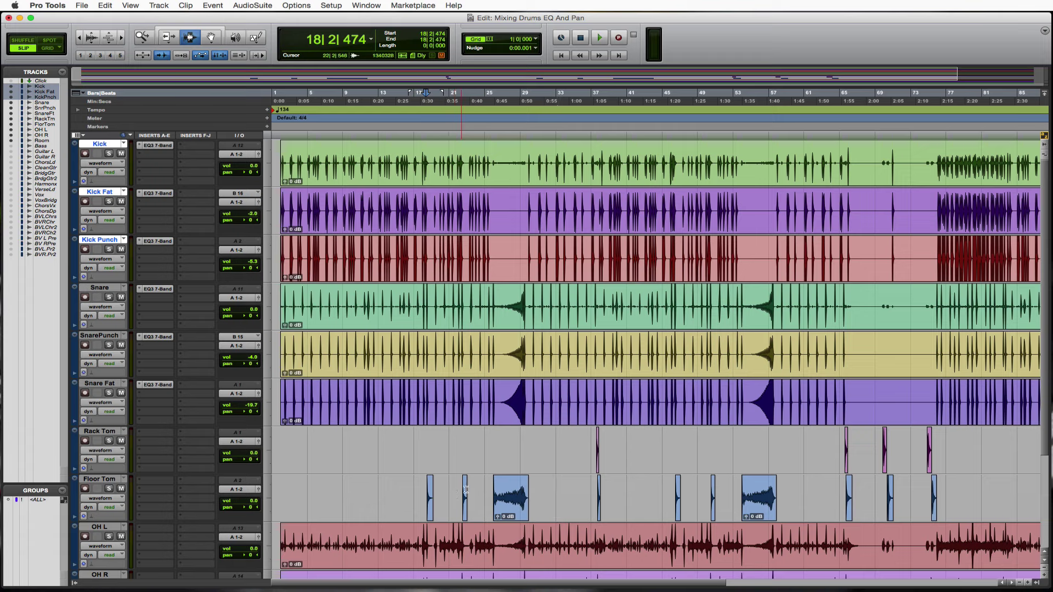
pyautogui.click(881, 445)
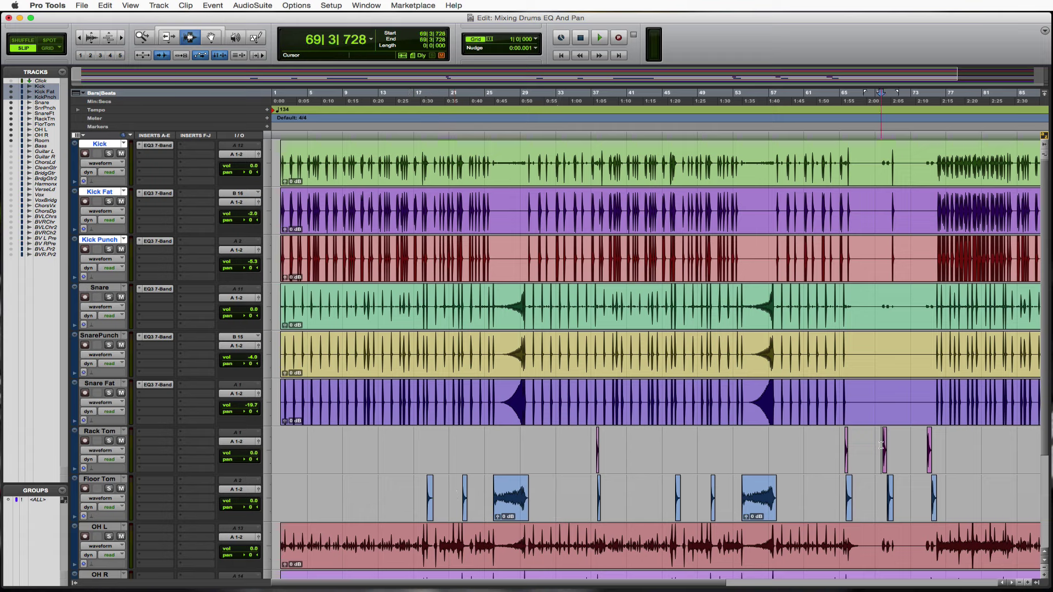
pyautogui.press('super+bracketright')
pyautogui.press('super+bracketright')
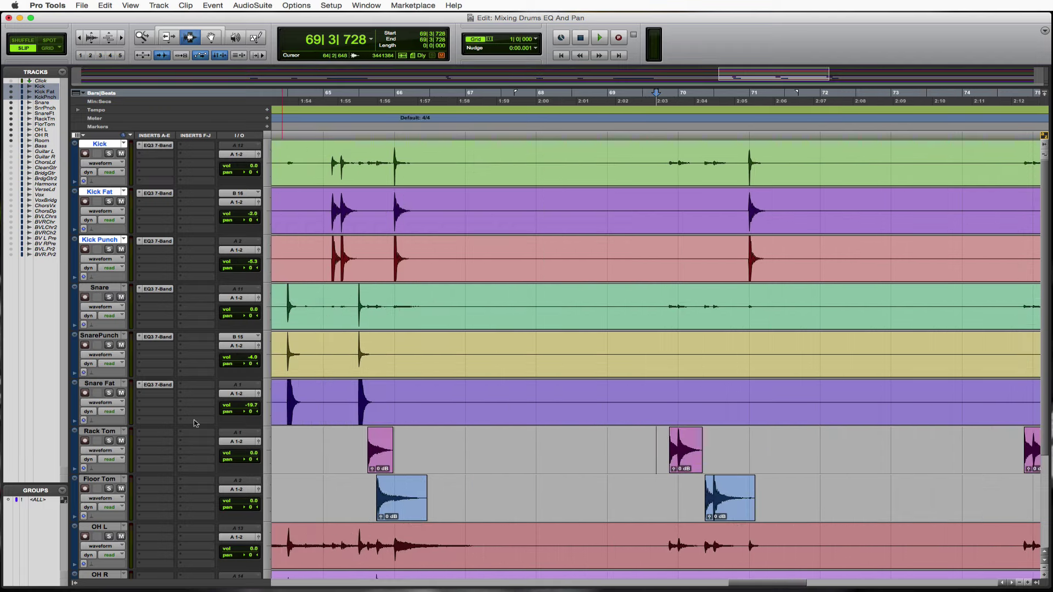
pyautogui.click(144, 436)
# Step: Insert EQ3 7-Band on the Rack Tom and audition the tom hits from bar 69
pyautogui.moveTo(167, 453)
pyautogui.moveTo(245, 459)
pyautogui.click(310, 480)
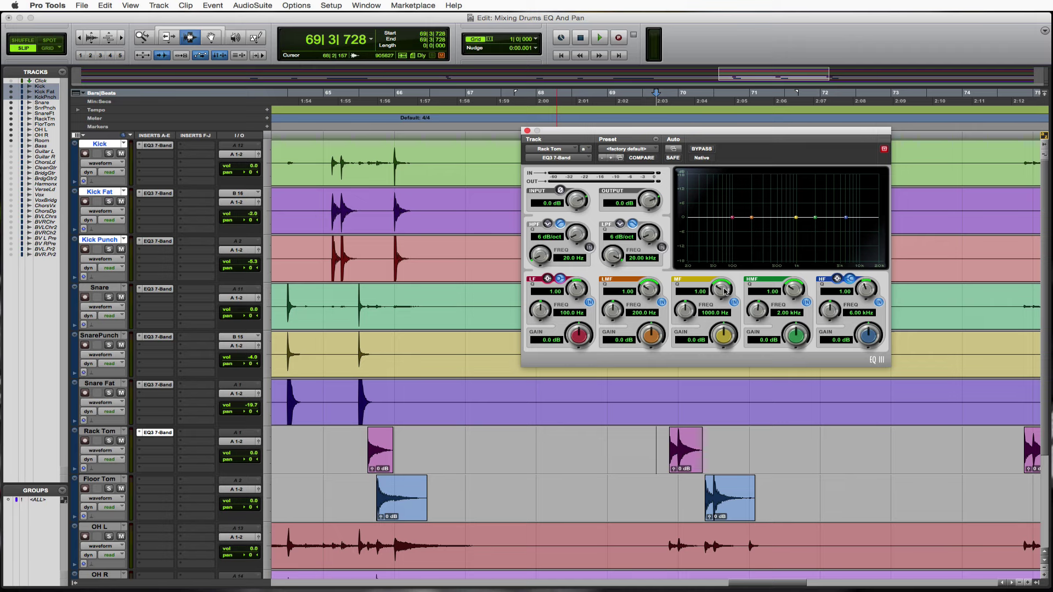
pyautogui.press('space')
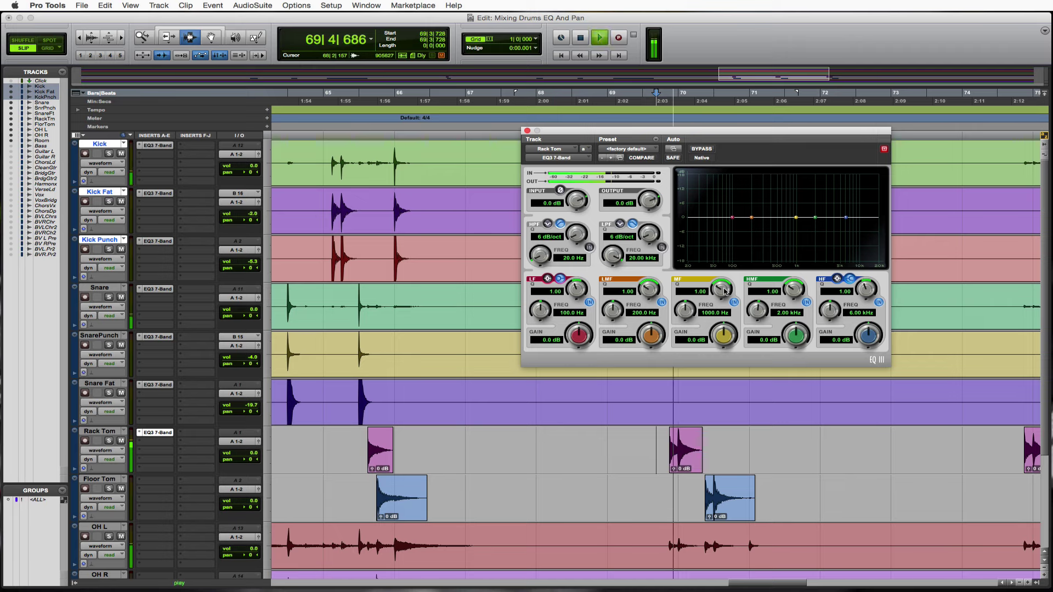
pyautogui.press('space')
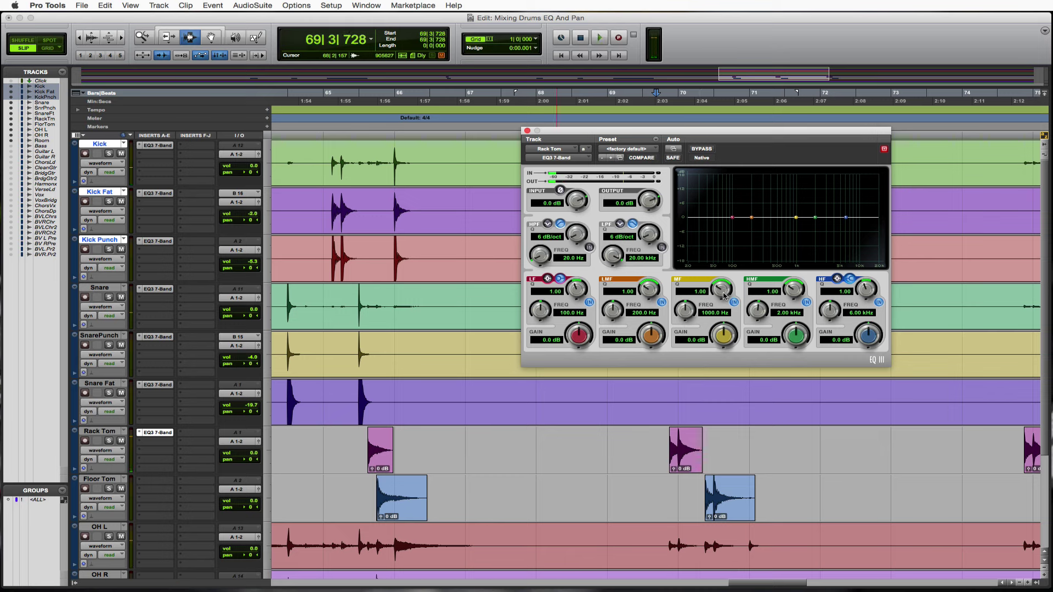
# Step: Try a narrowed mid-band boost near 1 kHz, then flip it to a cut with Rack Tom soloed
pyautogui.moveTo(722, 292); pyautogui.dragTo(722, 280)
pyautogui.moveTo(724, 340); pyautogui.dragTo(686, 306)
pyautogui.press('space')
pyautogui.press('space')
pyautogui.press('space')
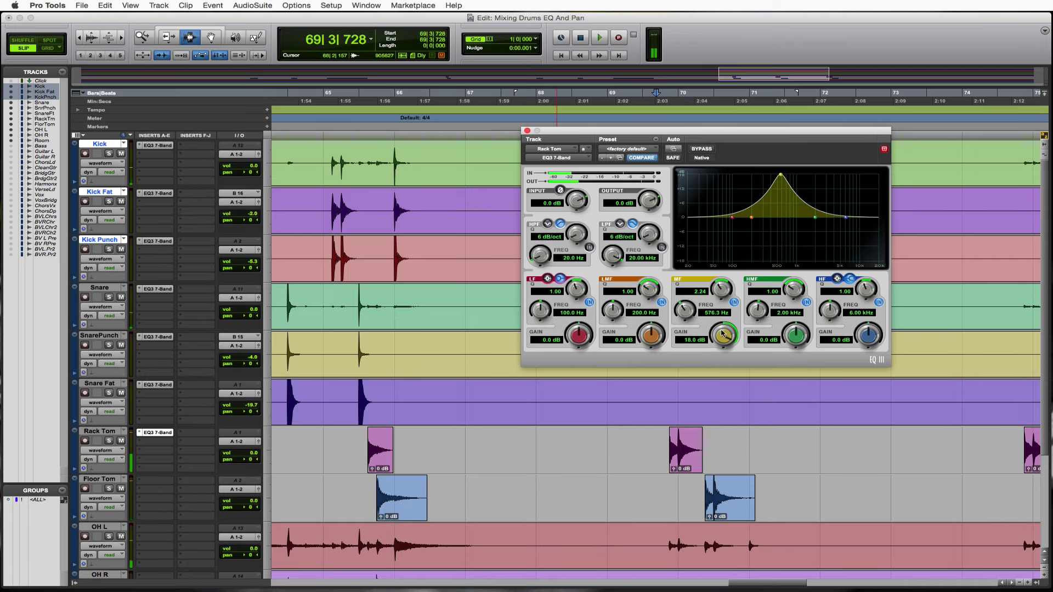
pyautogui.moveTo(724, 336); pyautogui.dragTo(724, 404)
pyautogui.press('space')
pyautogui.press('space')
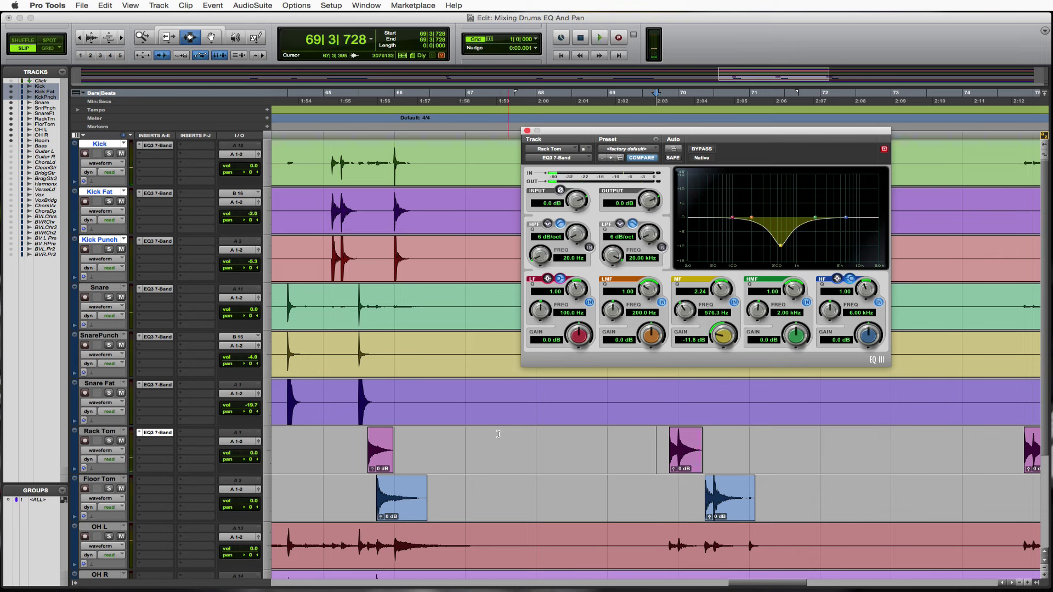
pyautogui.press('space')
pyautogui.press('space')
pyautogui.click(109, 442)
pyautogui.press('space')
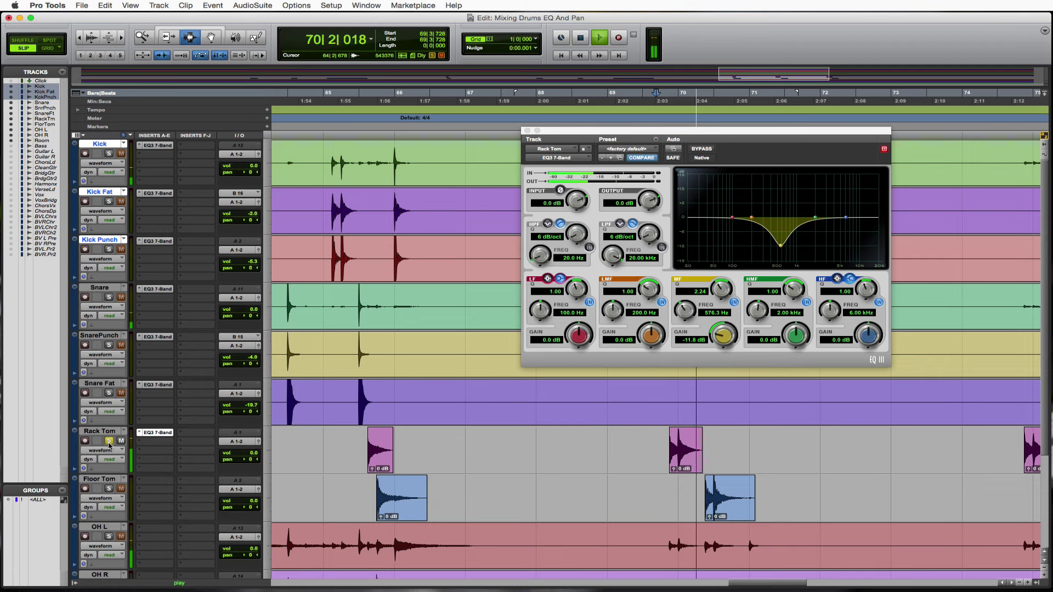
pyautogui.press('space')
pyautogui.press('space')
pyautogui.press('space')
pyautogui.click(109, 442)
pyautogui.press('space')
pyautogui.press('space')
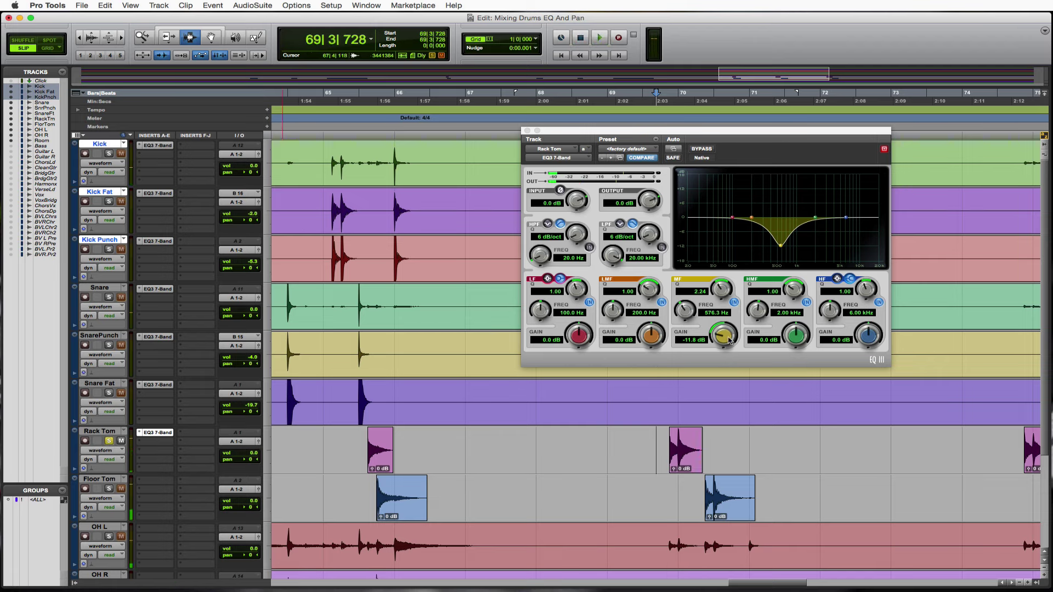
# Step: Sweep the mid band to about 488 Hz and settle on a -9.6 dB cut with Q 1.27
pyautogui.moveTo(724, 343); pyautogui.dragTo(727, 221)
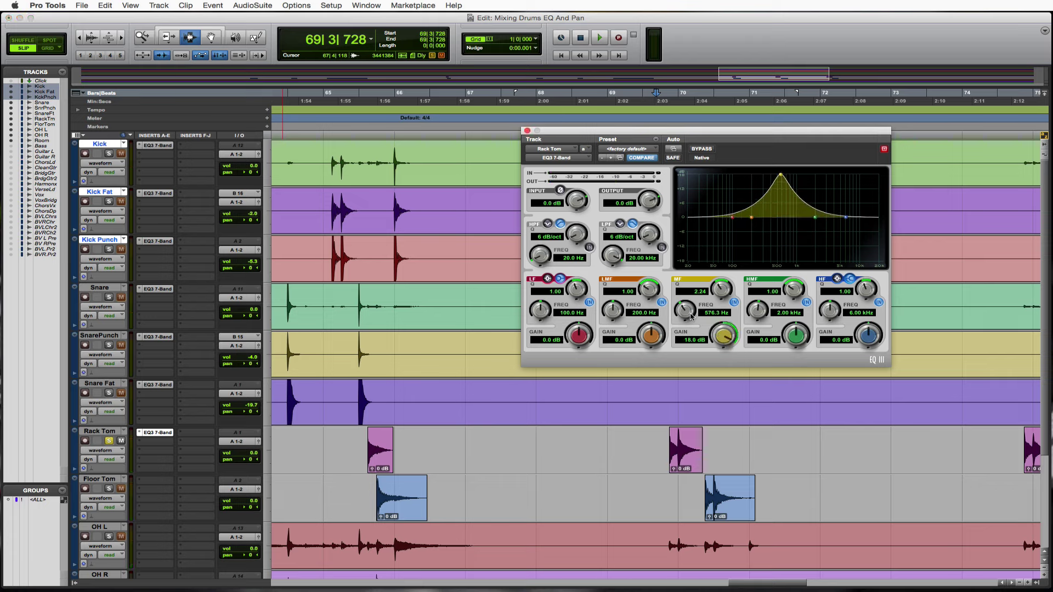
pyautogui.press('space')
pyautogui.press('space')
pyautogui.moveTo(686, 316); pyautogui.dragTo(685, 329)
pyautogui.press('space')
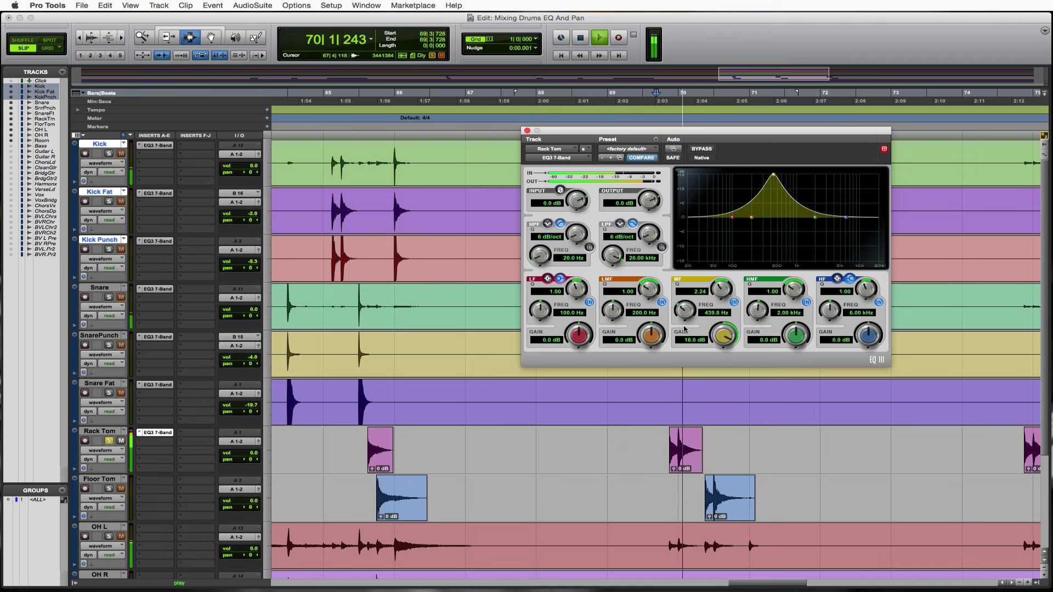
pyautogui.press('space')
pyautogui.moveTo(682, 308); pyautogui.dragTo(683, 305)
pyautogui.press('space')
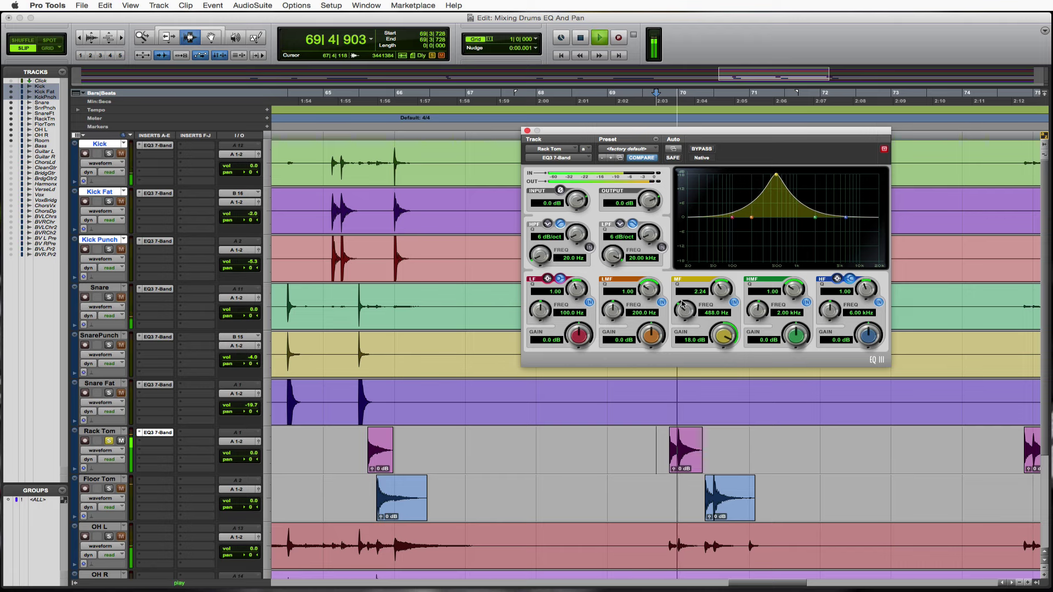
pyautogui.press('space')
pyautogui.moveTo(723, 336); pyautogui.dragTo(721, 414)
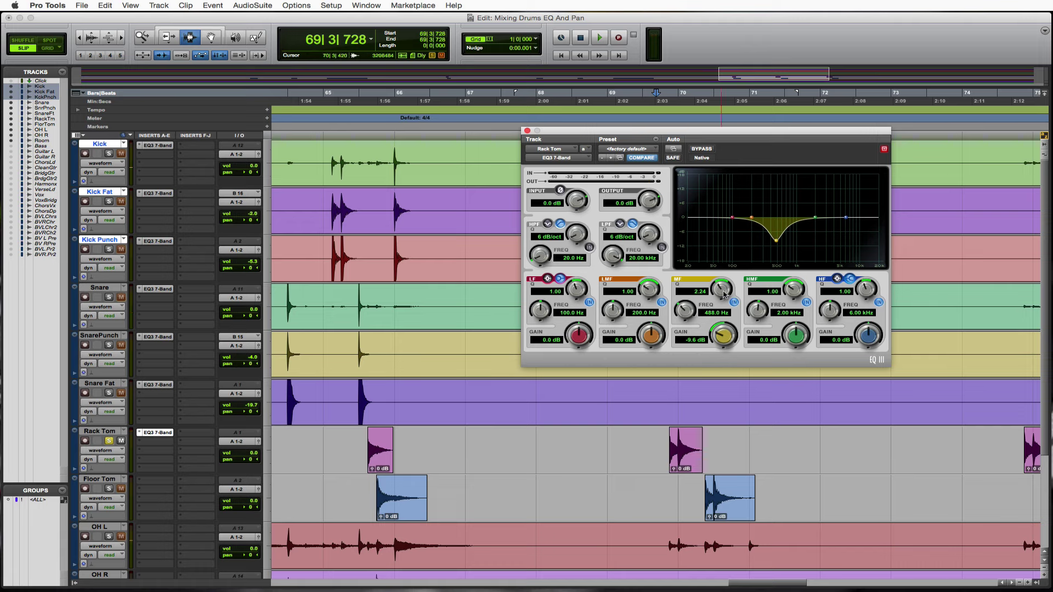
pyautogui.moveTo(724, 295); pyautogui.dragTo(722, 314)
pyautogui.press('space')
pyautogui.press('space')
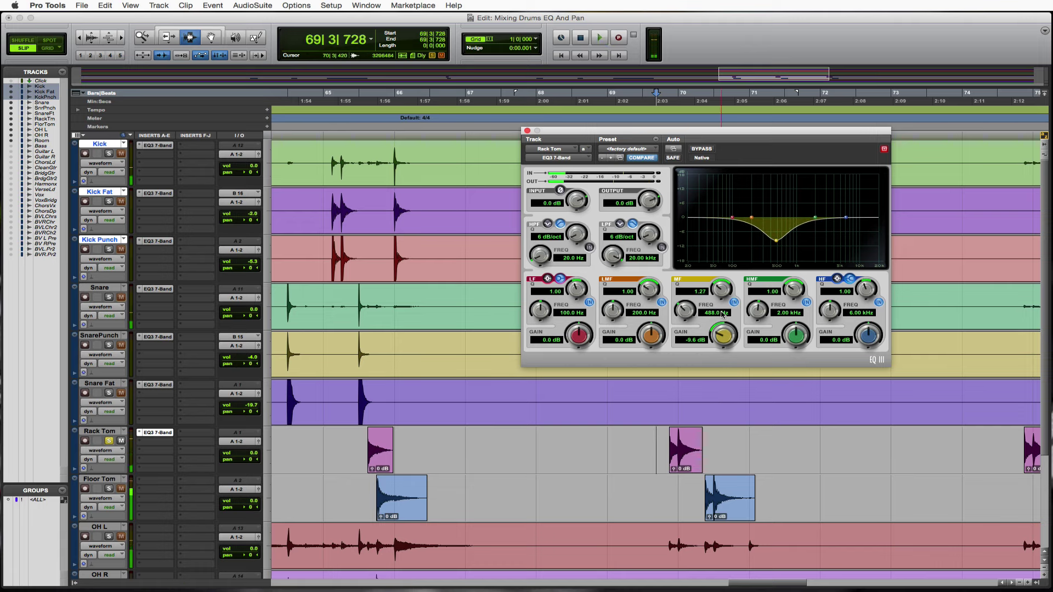
# Step: Compare the Rack Tom with its EQ bypassed and active during playback
pyautogui.click(701, 149)
pyautogui.press('space')
pyautogui.click(702, 150)
pyautogui.press('space')
pyautogui.press('space')
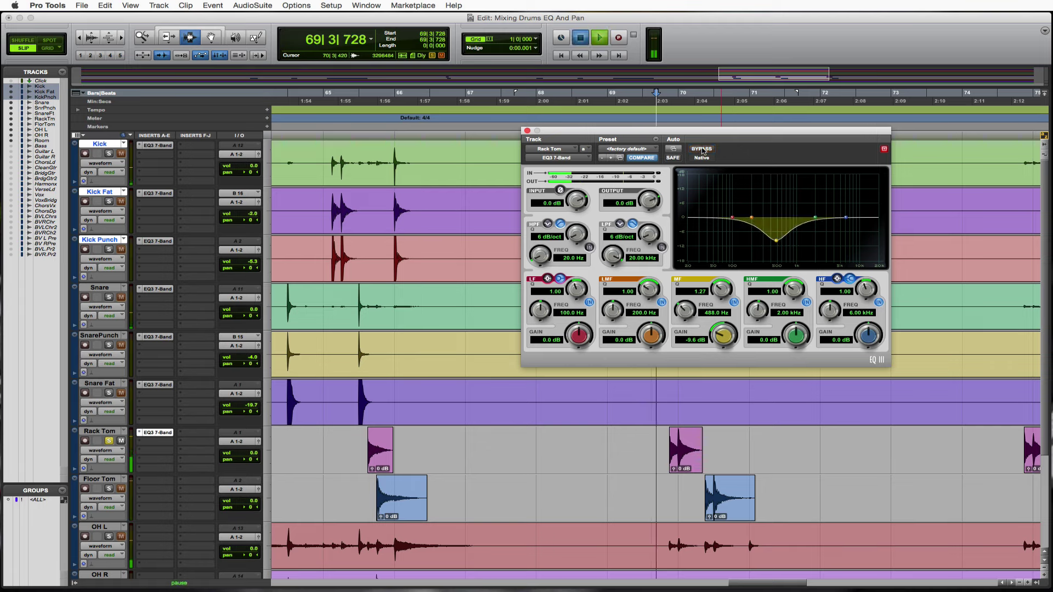
pyautogui.press('space')
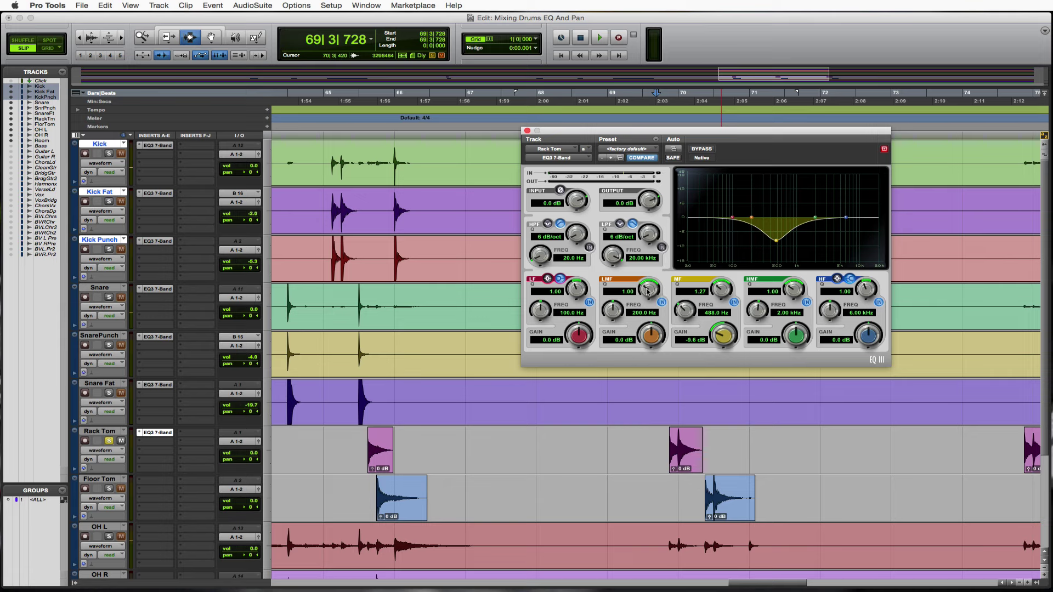
# Step: Set the Rack Tom low-mid band to a 2.4 dB boost at 139.2 Hz with Q 1.15
pyautogui.moveTo(647, 292); pyautogui.dragTo(688, 165)
pyautogui.moveTo(650, 344); pyautogui.dragTo(650, 268)
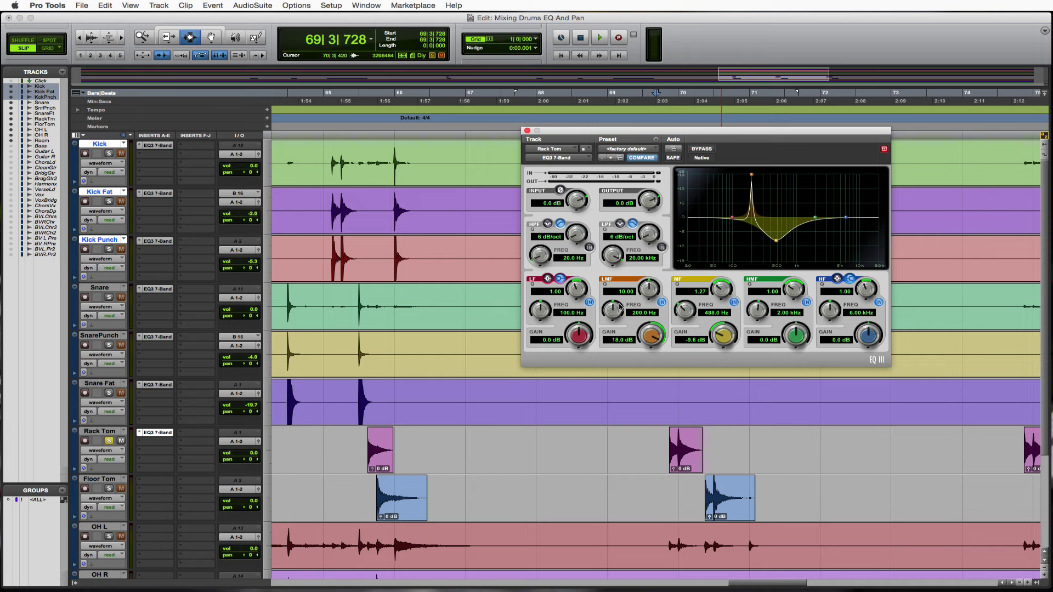
pyautogui.press('space')
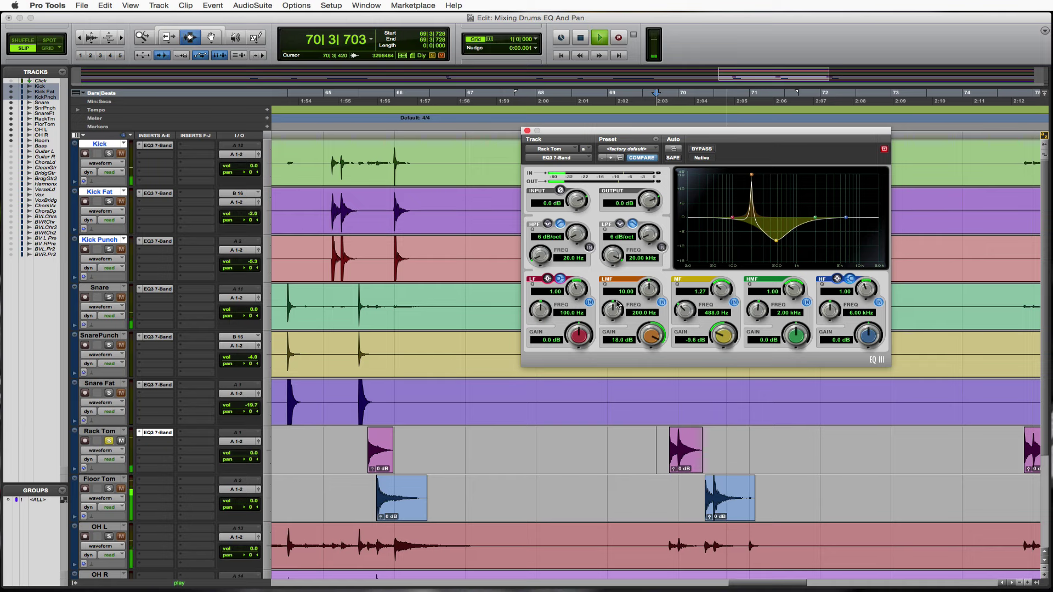
pyautogui.press('space')
pyautogui.moveTo(613, 311); pyautogui.dragTo(649, 376)
pyautogui.press('space')
pyautogui.press('space')
pyautogui.press('space')
pyautogui.press('space')
pyautogui.press('space')
pyautogui.press('space')
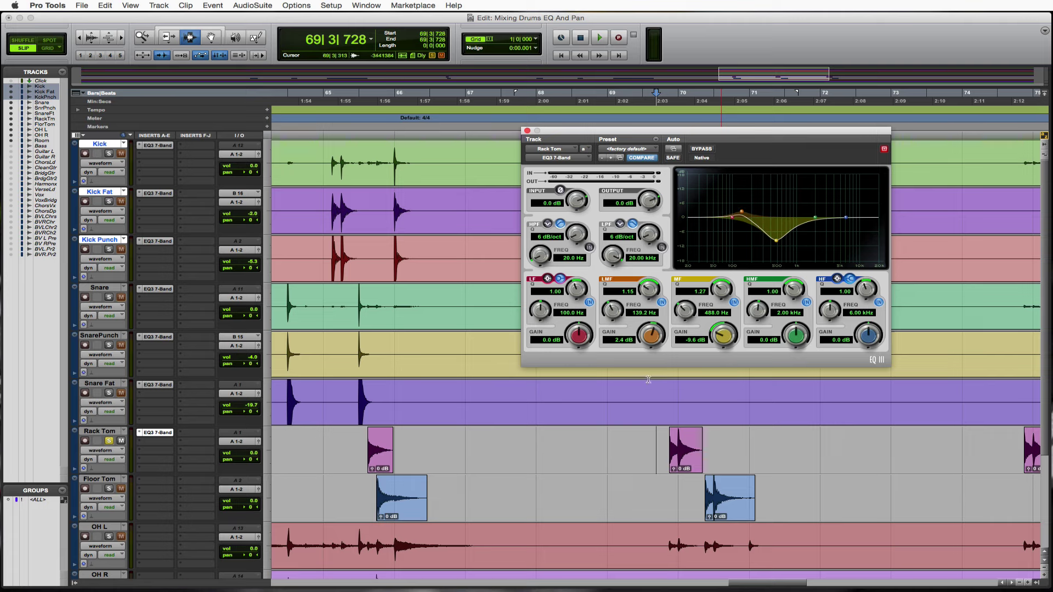
pyautogui.press('space')
# Step: Set the Rack Tom high-mid band to a 2.4 dB boost at 930.7 Hz, Q 1.05
pyautogui.moveTo(793, 343); pyautogui.dragTo(793, 155)
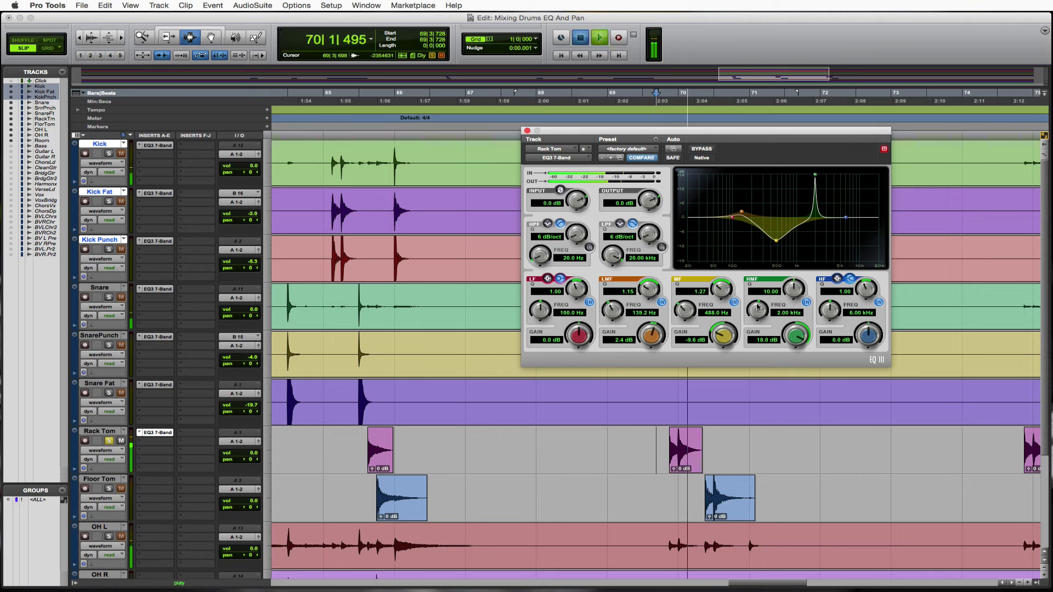
pyautogui.moveTo(757, 308); pyautogui.dragTo(796, 338)
pyautogui.press('space')
pyautogui.press('space')
pyautogui.press('space')
pyautogui.press('space')
pyautogui.press('space')
pyautogui.press('space')
pyautogui.press('space')
pyautogui.press('space')
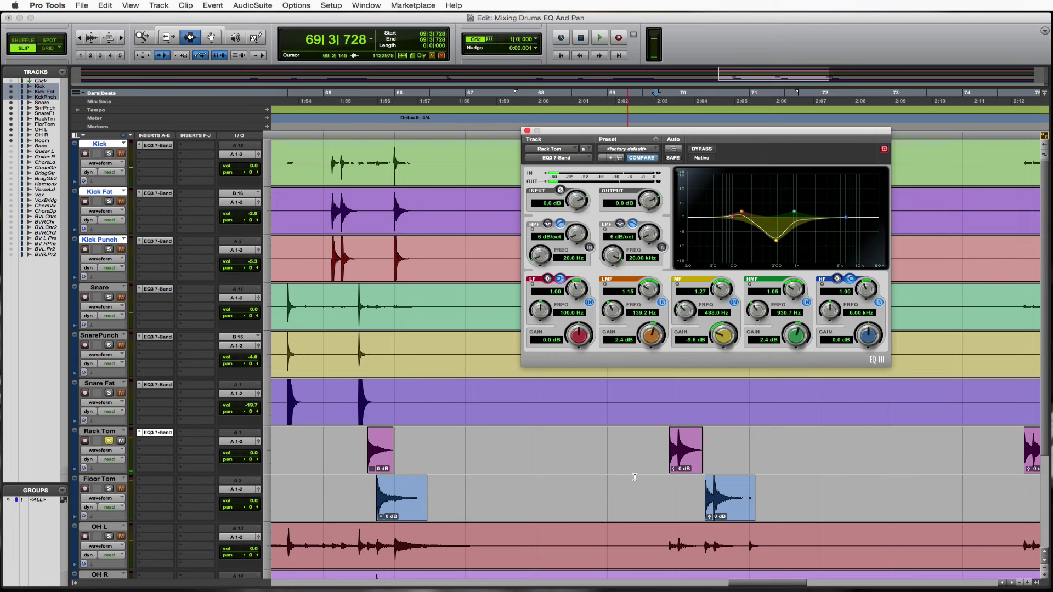
# Step: Compare the Rack Tom with the EQ bypassed and back on while playing
pyautogui.click(703, 149)
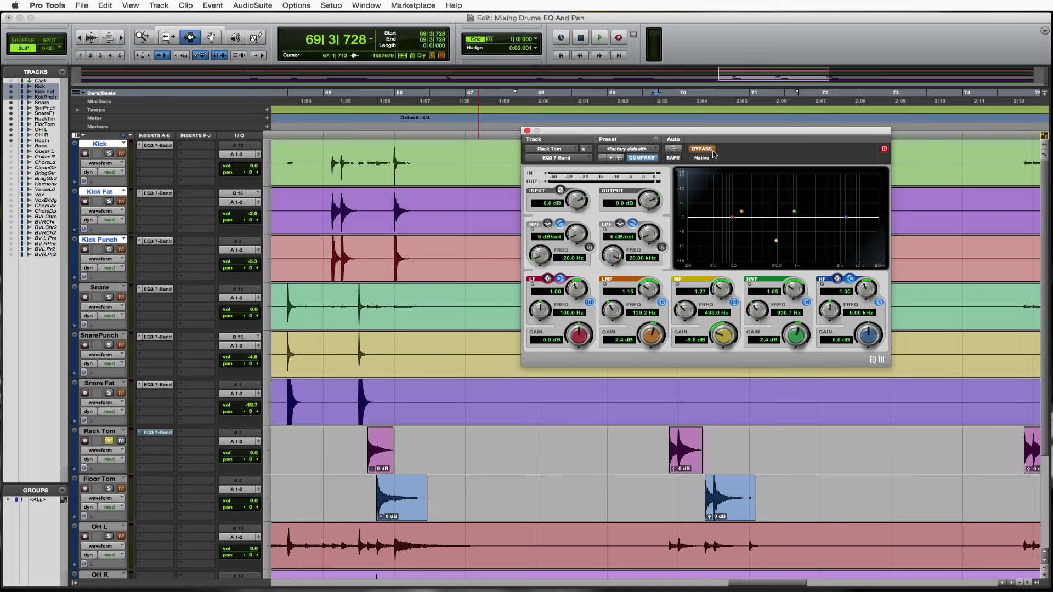
pyautogui.press('space')
pyautogui.press('space')
pyautogui.click(713, 152)
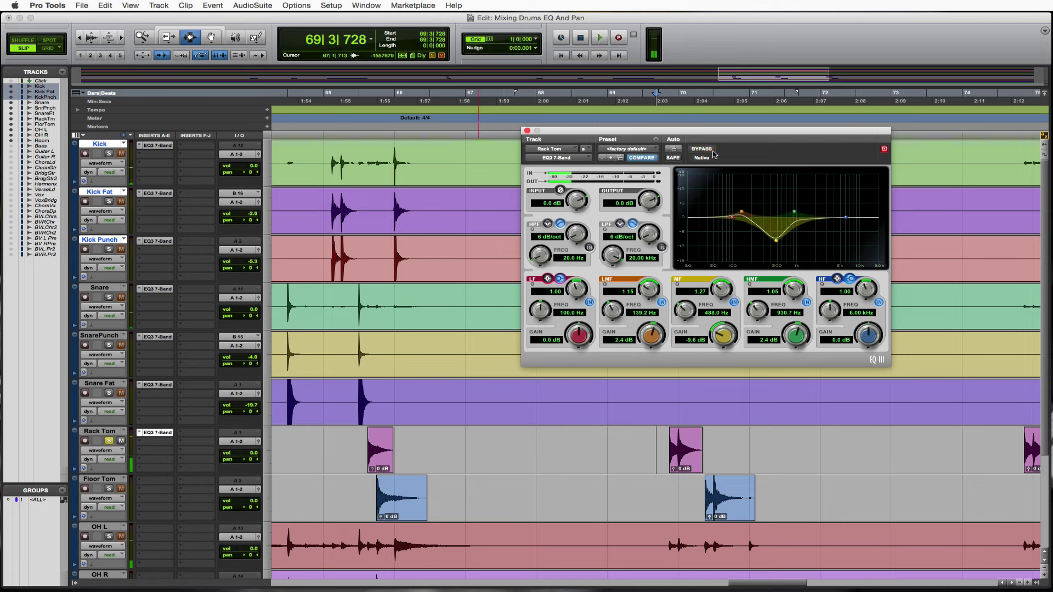
pyautogui.press('space')
pyautogui.press('space')
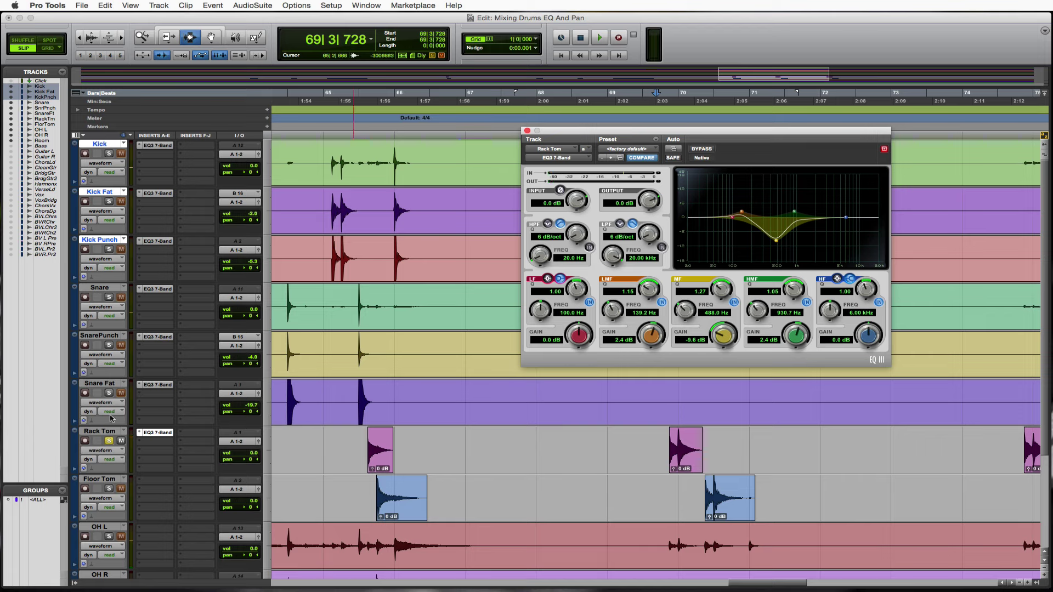
# Step: Unsolo Rack Tom, add EQ3 7-Band (mono) to Floor Tom, solo it, and cue before a hit
pyautogui.click(109, 442)
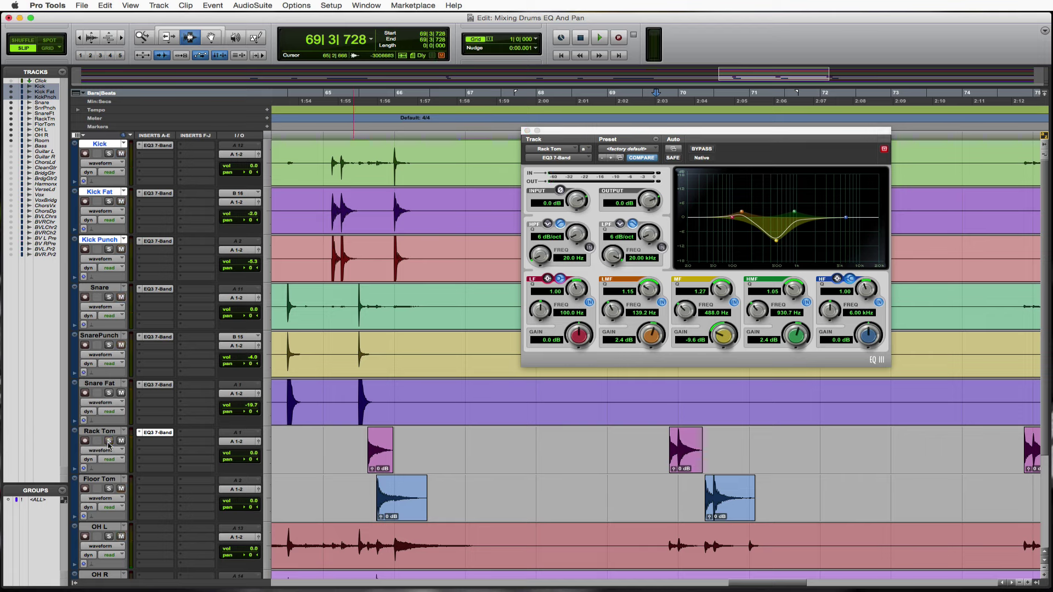
pyautogui.click(143, 482)
pyautogui.moveTo(176, 500)
pyautogui.moveTo(254, 482)
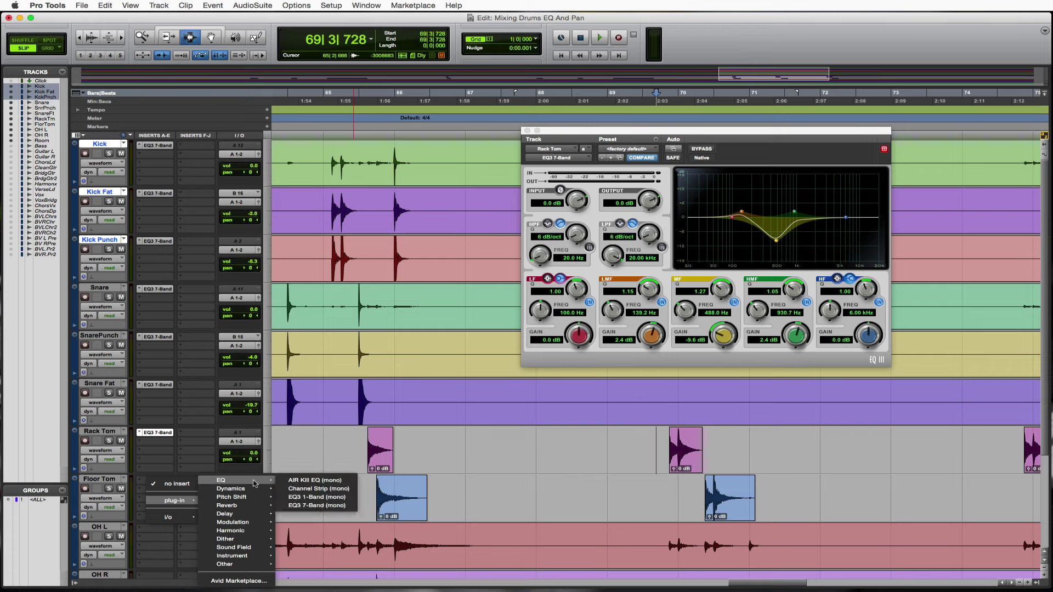
pyautogui.click(351, 506)
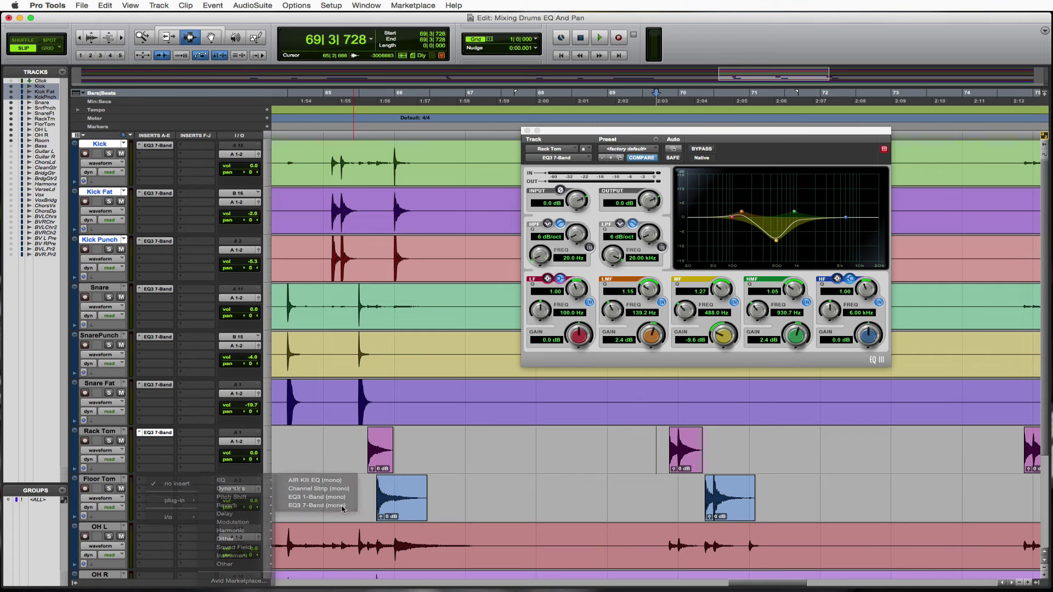
pyautogui.click(109, 488)
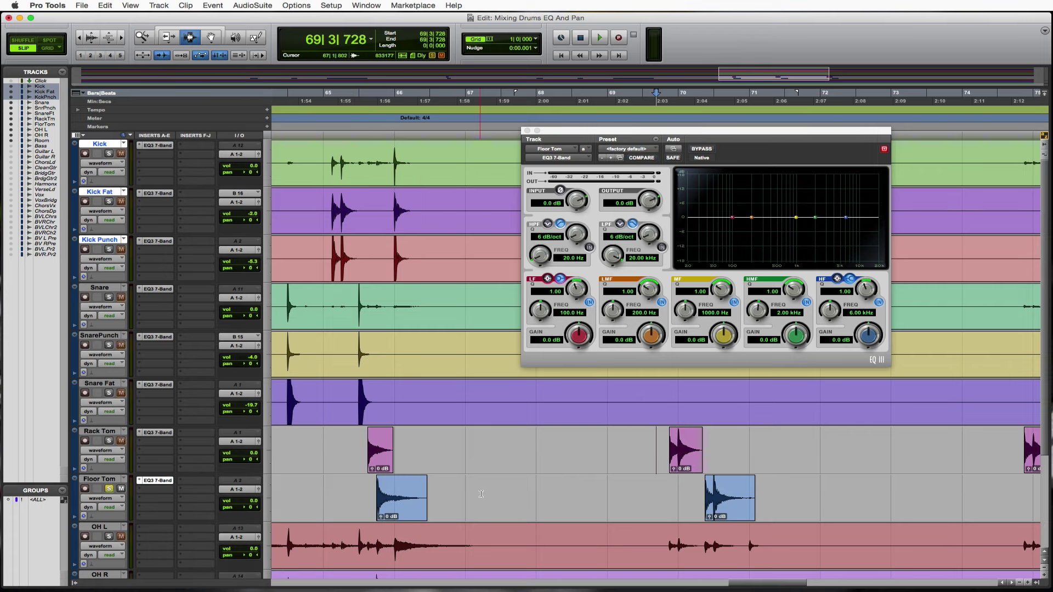
pyautogui.click(701, 491)
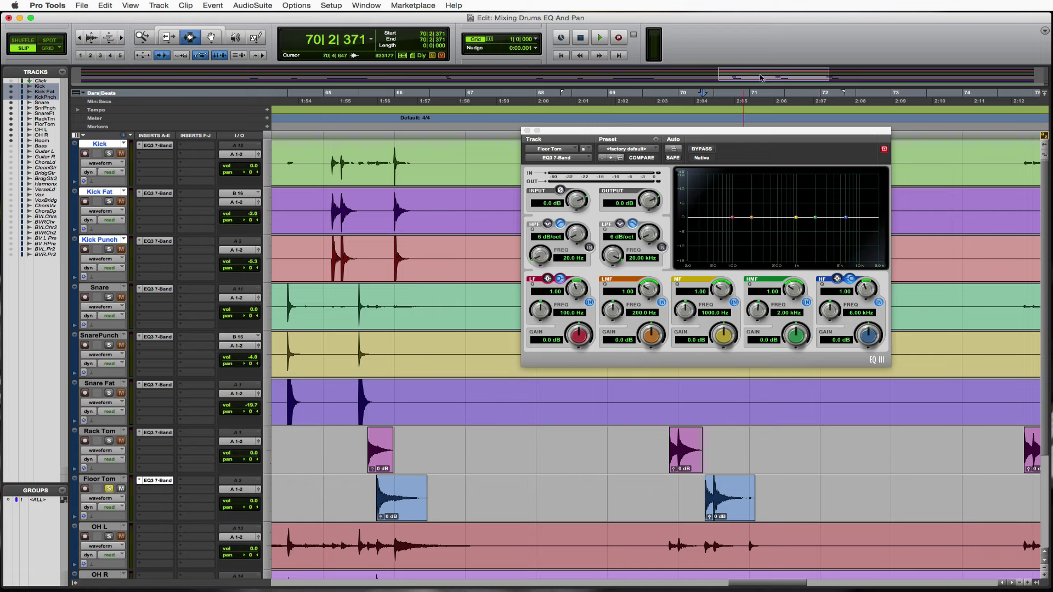
# Step: Sweep a boosted Floor Tom mid band, then settle on a -11.3 dB cut at 541.5 Hz, Q 1.41
pyautogui.click(721, 292)
pyautogui.moveTo(723, 328); pyautogui.dragTo(688, 324)
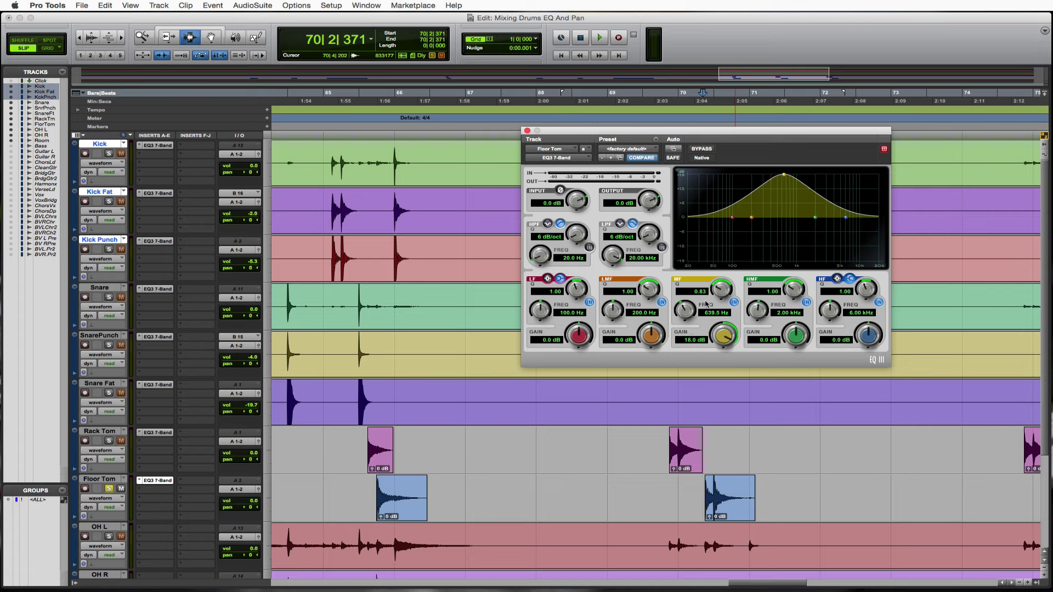
pyautogui.moveTo(722, 291); pyautogui.dragTo(720, 278)
pyautogui.press('space')
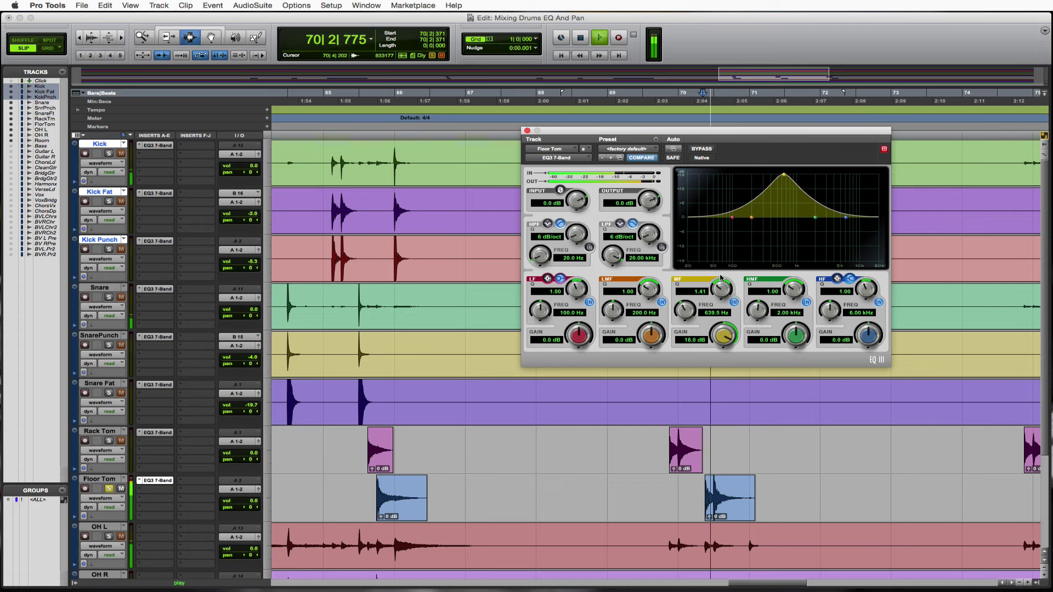
pyautogui.moveTo(685, 311)
pyautogui.mouseDown()
pyautogui.moveTo(682, 327)
pyautogui.moveTo(685, 307)
pyautogui.mouseUp()
pyautogui.press('space')
pyautogui.press('space')
pyautogui.press('space')
pyautogui.press('space')
pyautogui.press('space')
pyautogui.press('space')
pyautogui.press('space')
pyautogui.moveTo(722, 337); pyautogui.dragTo(731, 421)
pyautogui.press('space')
pyautogui.press('space')
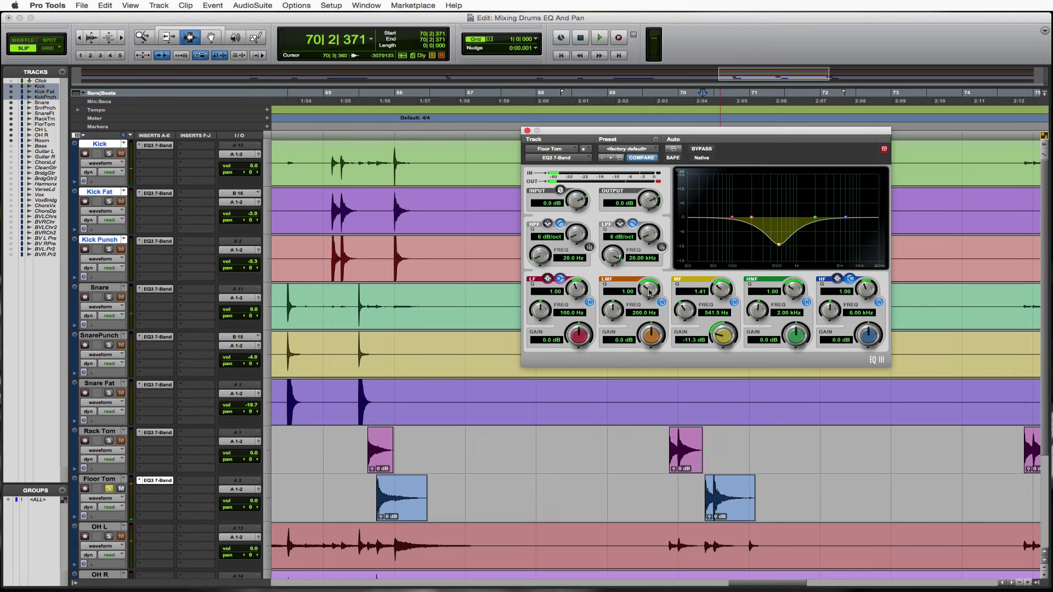
# Step: Give the Floor Tom low-mid band a 2.8 dB boost at 124.4 Hz with Q 0.73
pyautogui.moveTo(655, 328); pyautogui.dragTo(657, 230)
pyautogui.press('space')
pyautogui.press('space')
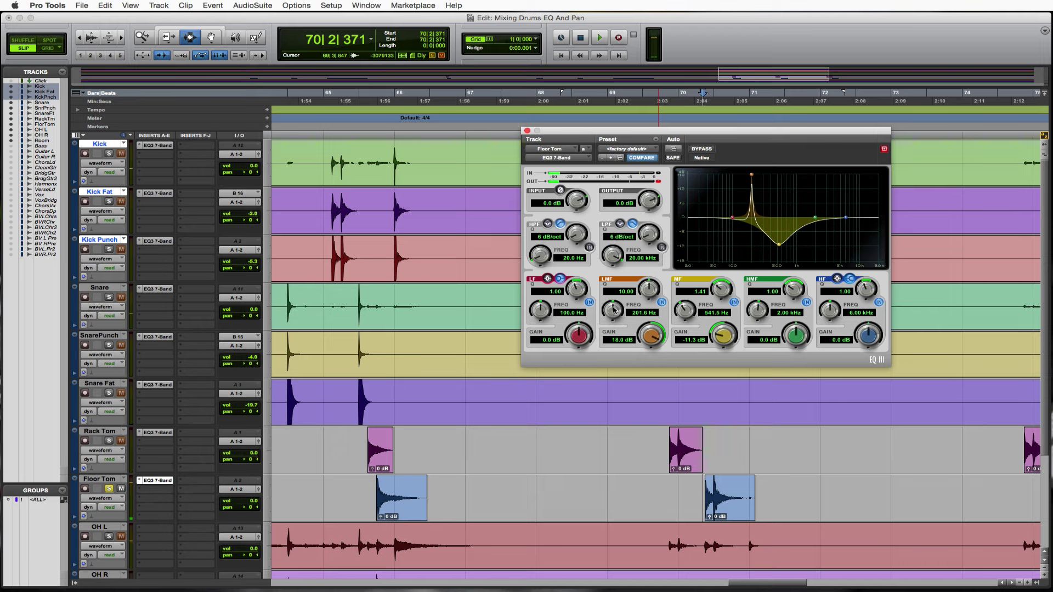
pyautogui.moveTo(613, 309); pyautogui.dragTo(610, 308)
pyautogui.press('space')
pyautogui.press('space')
pyautogui.press('space')
pyautogui.press('space')
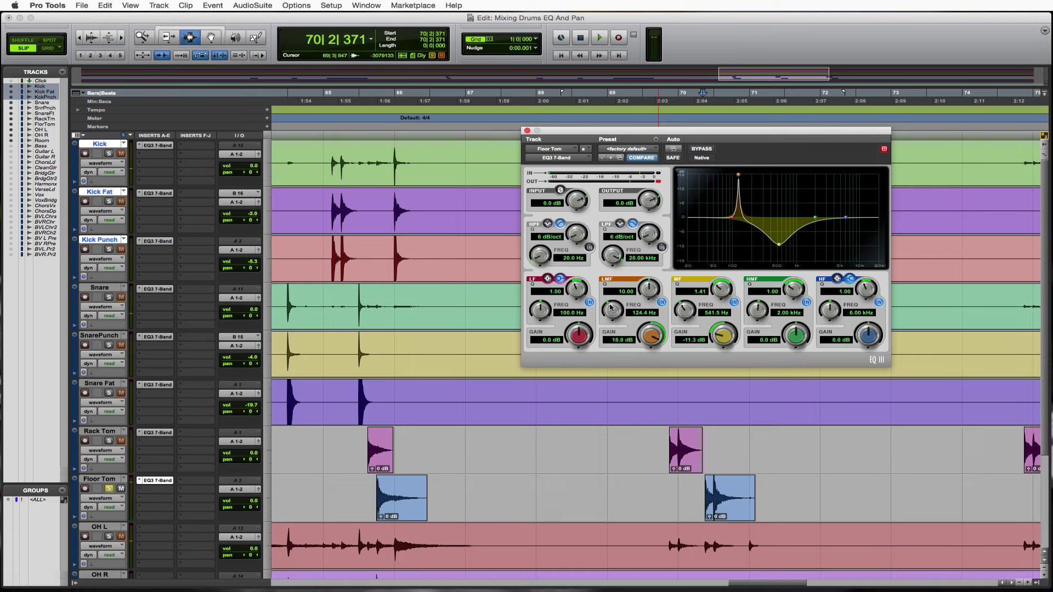
pyautogui.press('space')
pyautogui.press('space')
pyautogui.moveTo(651, 292); pyautogui.dragTo(651, 373)
pyautogui.moveTo(647, 293); pyautogui.dragTo(647, 311)
pyautogui.press('space')
pyautogui.press('space')
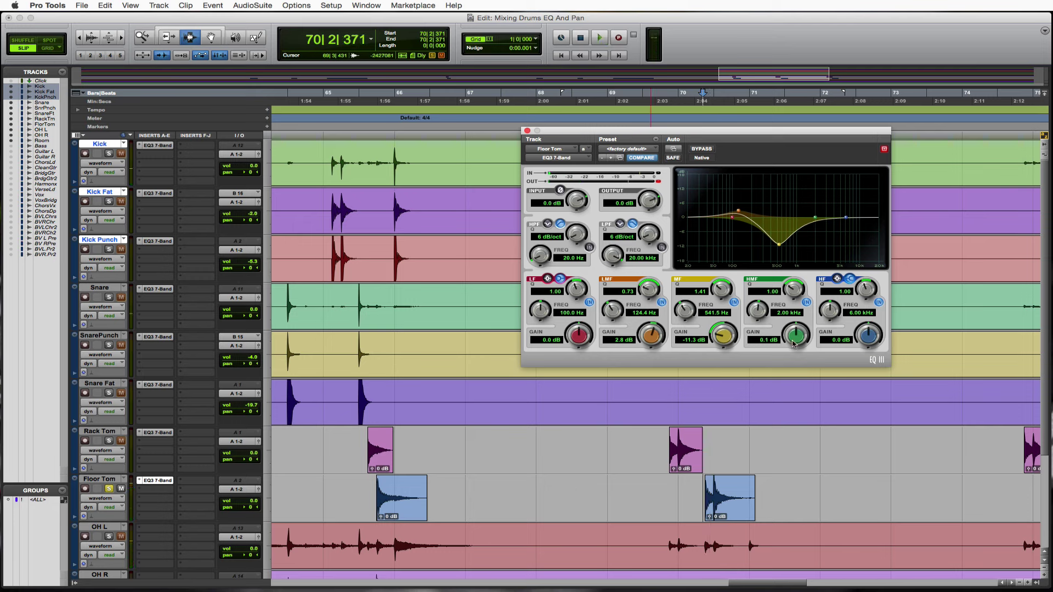
# Step: Set the Floor Tom high-mid band to a 2.4 dB boost at 995.7 Hz with Q 1.12
pyautogui.moveTo(793, 343); pyautogui.dragTo(788, 248)
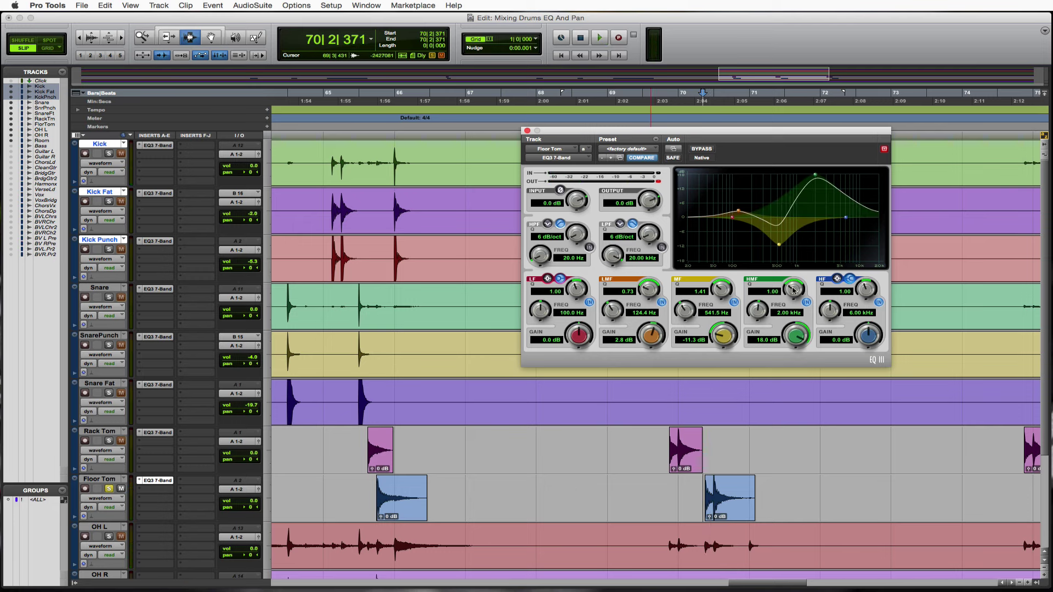
pyautogui.moveTo(794, 286); pyautogui.dragTo(793, 268)
pyautogui.press('space')
pyautogui.press('space')
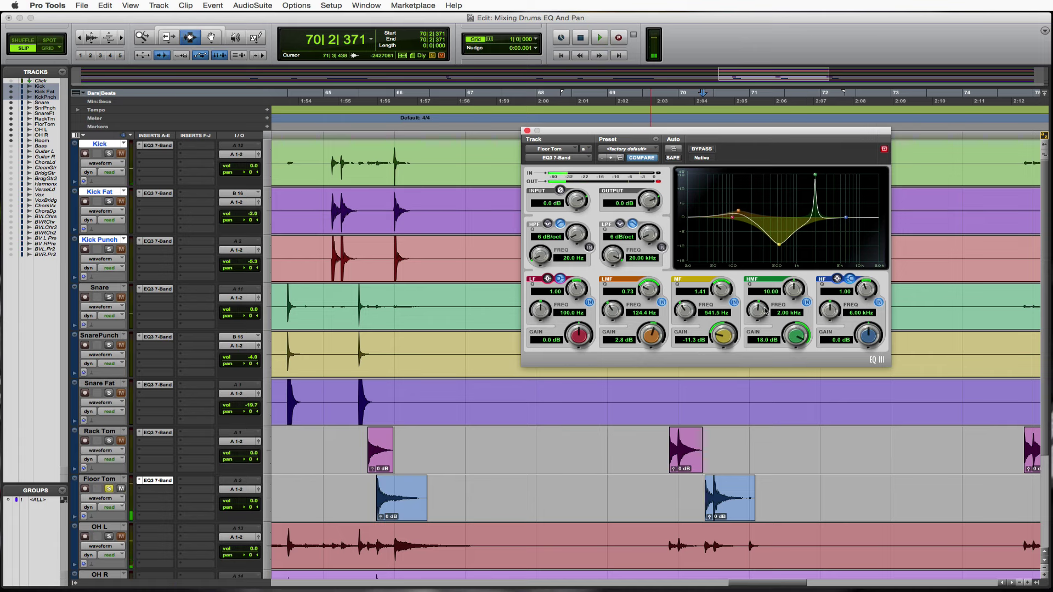
pyautogui.moveTo(766, 310); pyautogui.dragTo(762, 339)
pyautogui.press('space')
pyautogui.press('space')
pyautogui.press('space')
pyautogui.press('space')
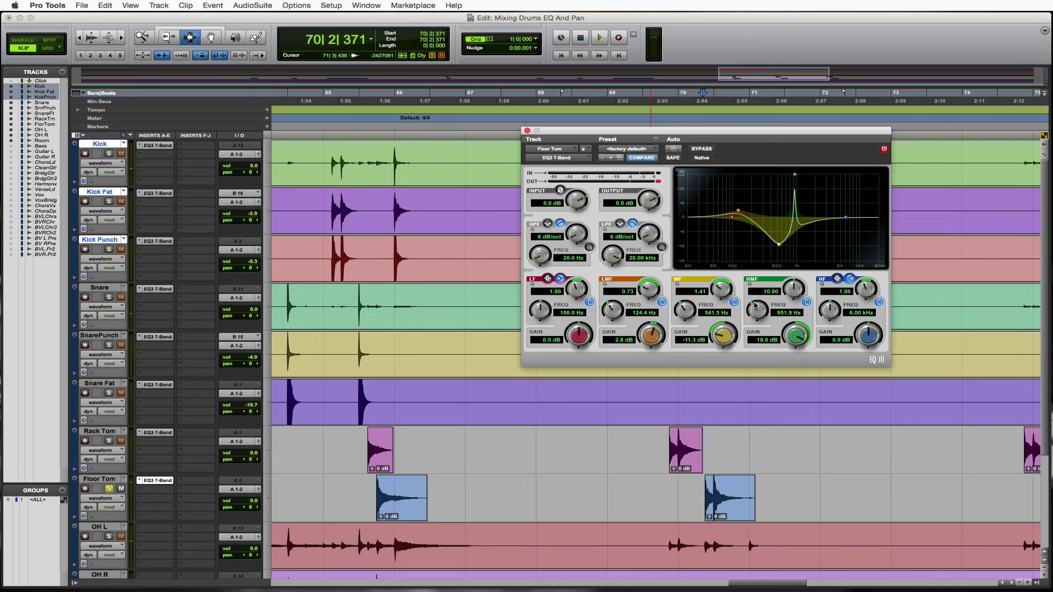
pyautogui.moveTo(755, 305); pyautogui.dragTo(797, 365)
pyautogui.press('space')
pyautogui.press('space')
pyautogui.moveTo(795, 293); pyautogui.dragTo(799, 357)
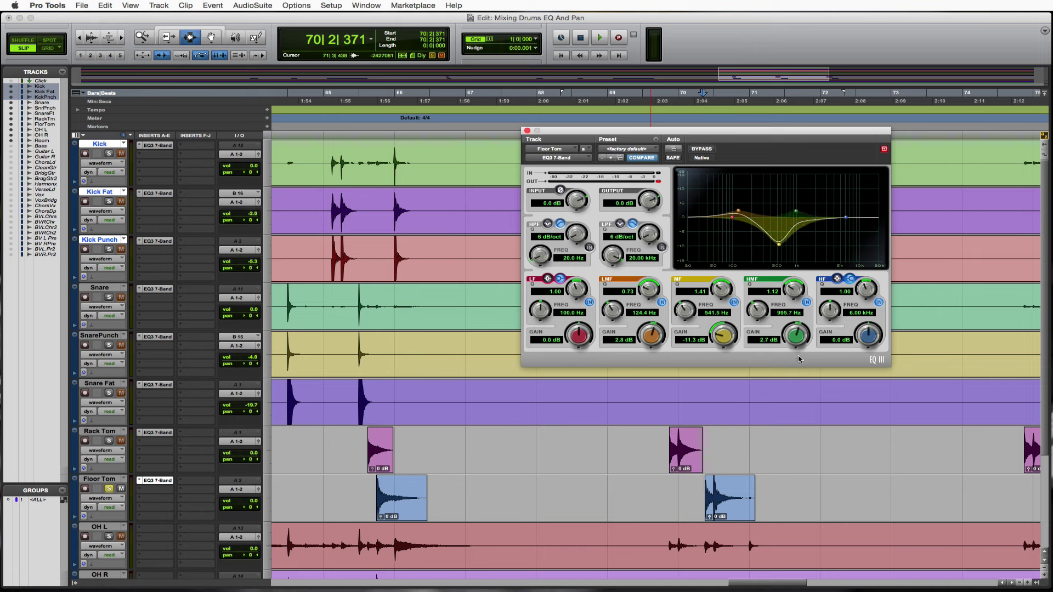
pyautogui.press('space')
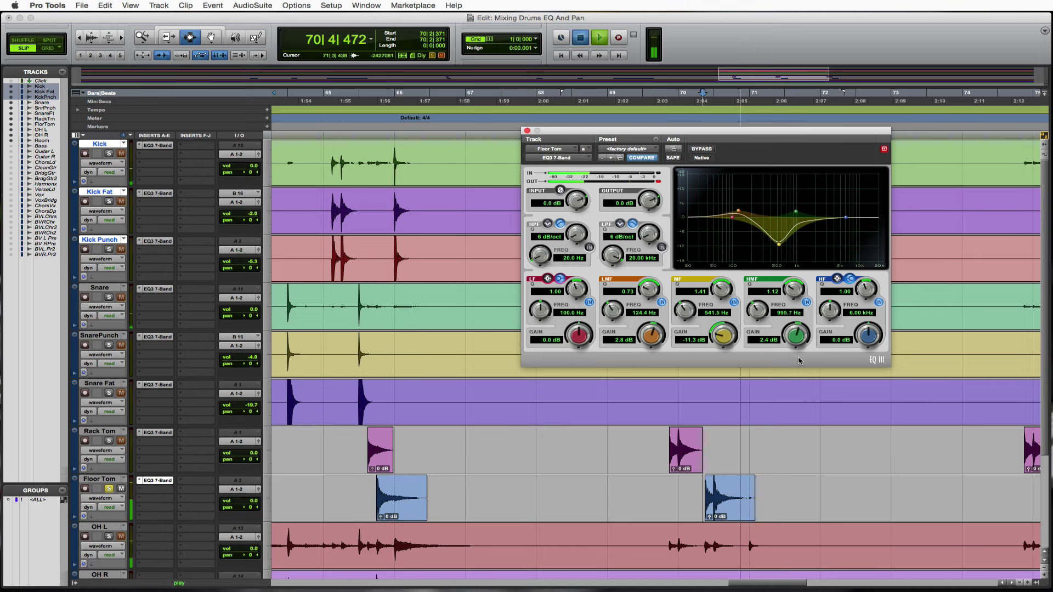
pyautogui.press('space')
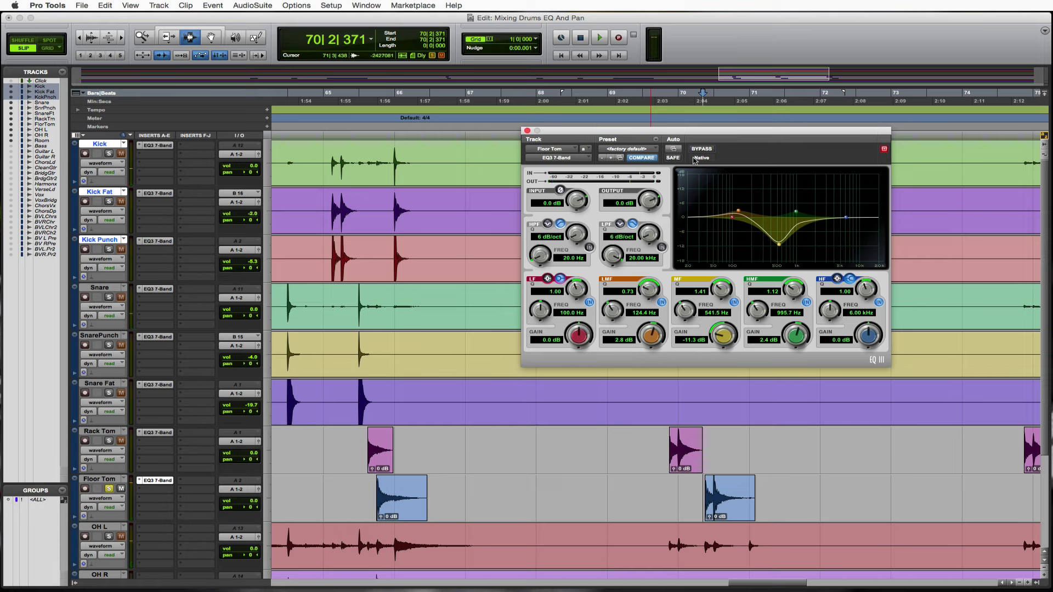
# Step: Audition the finished Floor Tom EQ, then zoom out fully and return to session start
pyautogui.press('space')
pyautogui.press('space')
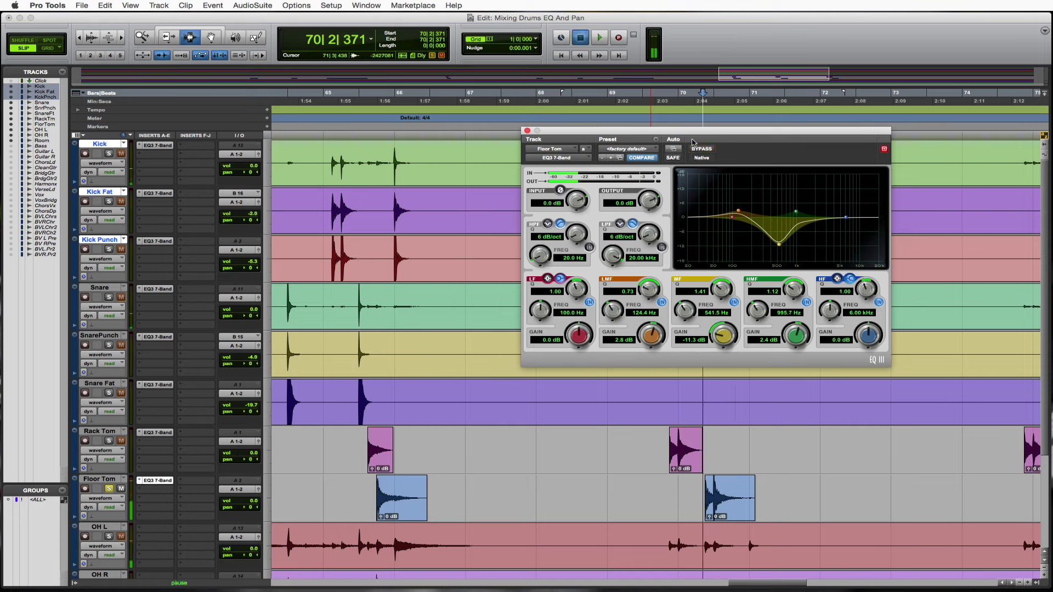
pyautogui.press('space')
pyautogui.press('space')
pyautogui.press('space')
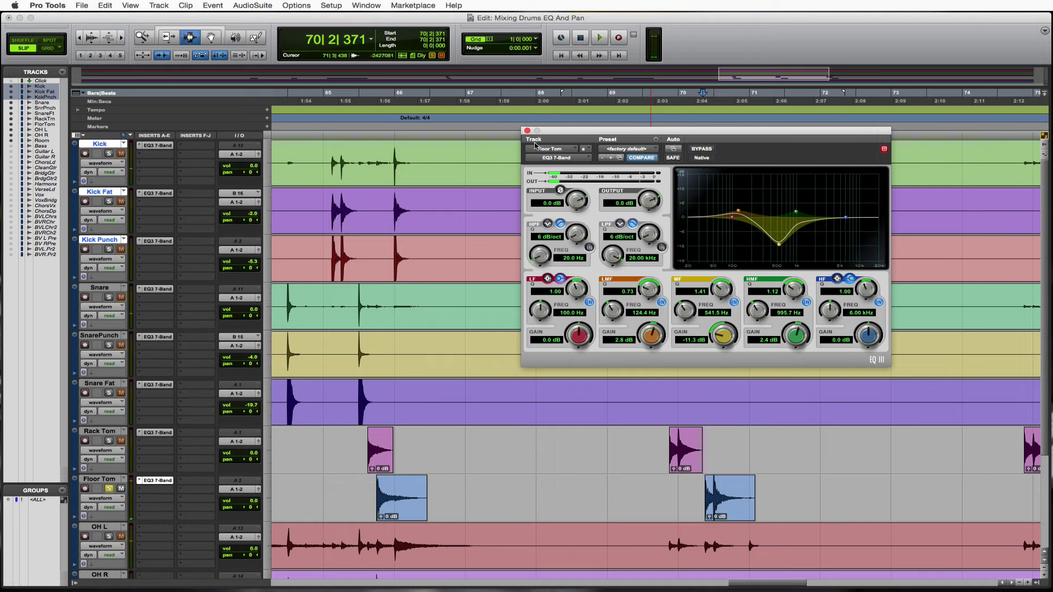
pyautogui.click(360, 487)
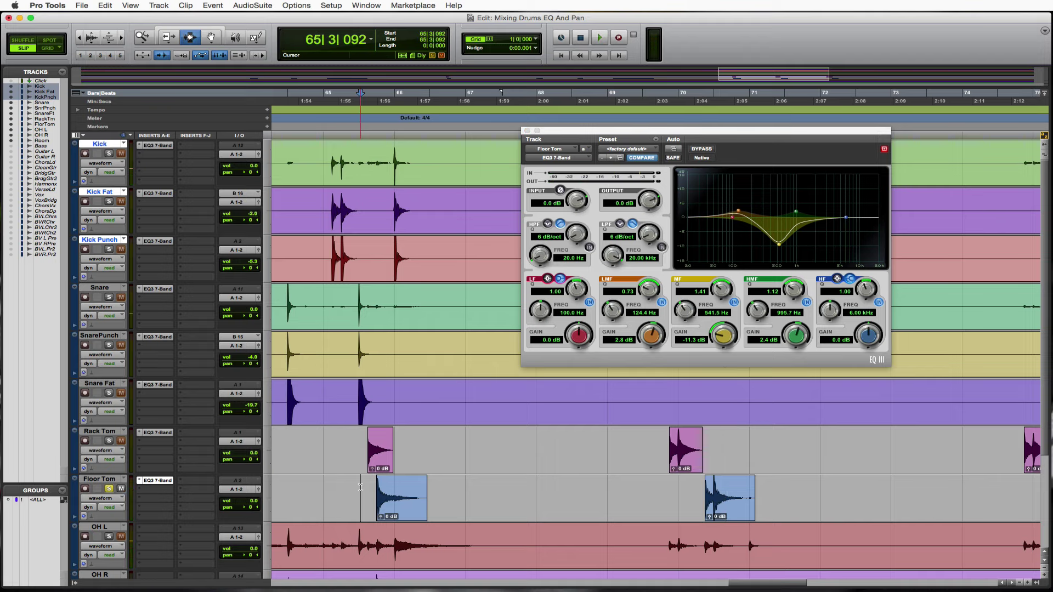
pyautogui.press('r')
pyautogui.press('r')
pyautogui.press('r')
pyautogui.press('r')
pyautogui.press('Return')
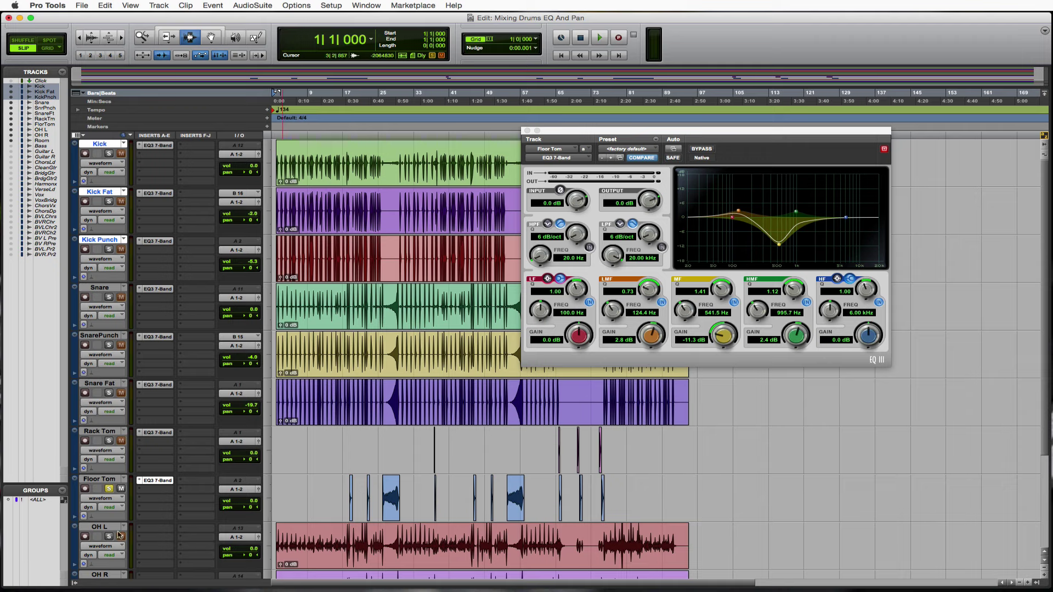
# Step: Unsolo Floor Tom and solo the OH L overhead track
pyautogui.click(109, 490)
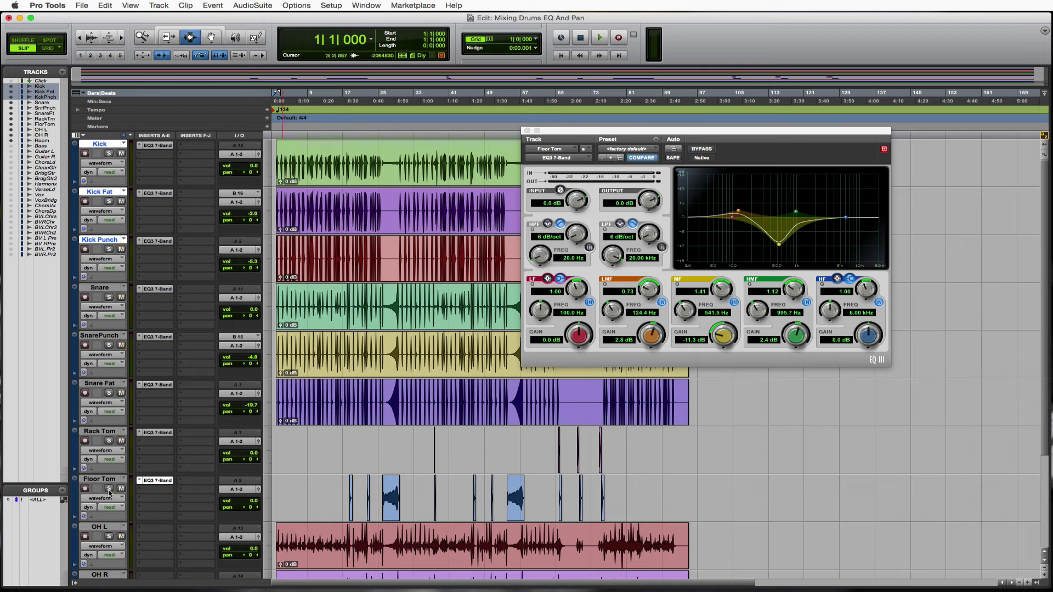
pyautogui.click(109, 537)
pyautogui.scroll(-5, 191, 534)
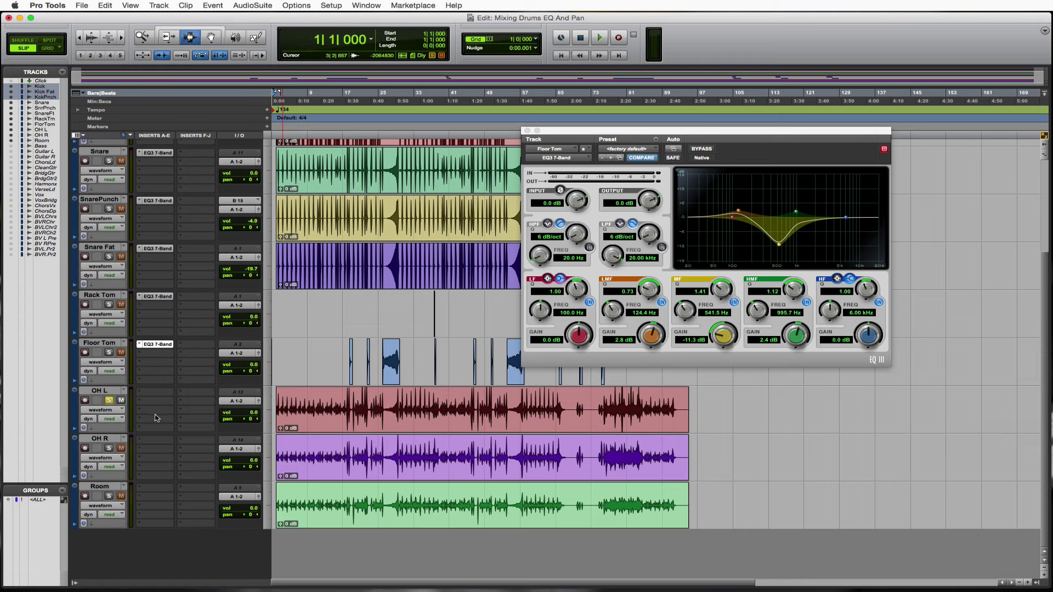
# Step: Insert an EQ3 7-Band (mono) in OH L's first insert slot
pyautogui.click(141, 393)
pyautogui.moveTo(172, 412)
pyautogui.moveTo(230, 414)
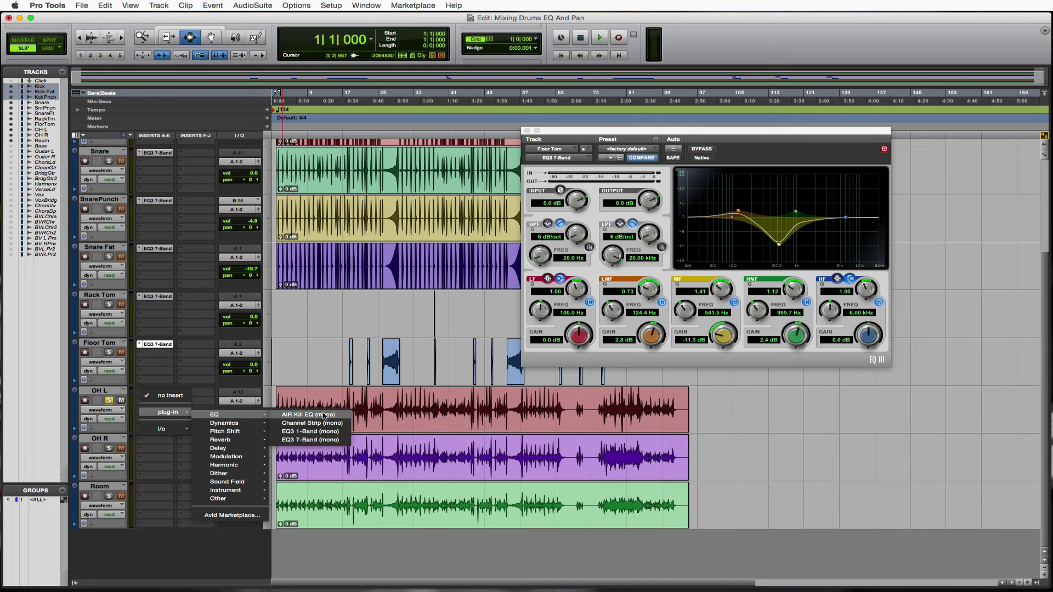
pyautogui.click(334, 441)
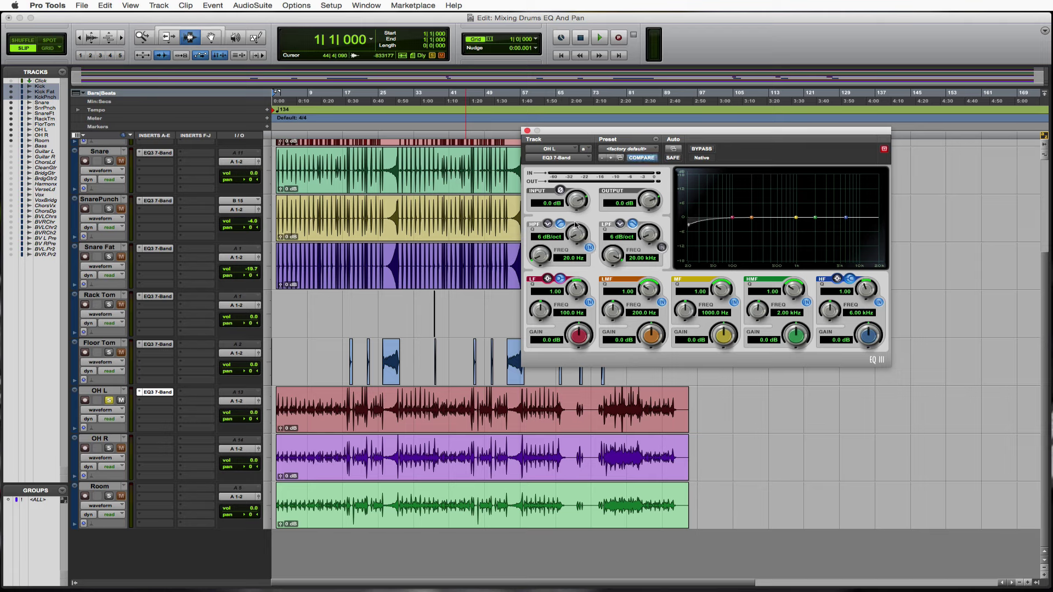
# Step: Raise OH L's high-pass to 165.3 Hz at 12 dB/oct, set low-mid Q 10.00, and start playback
pyautogui.moveTo(538, 260); pyautogui.dragTo(537, 239)
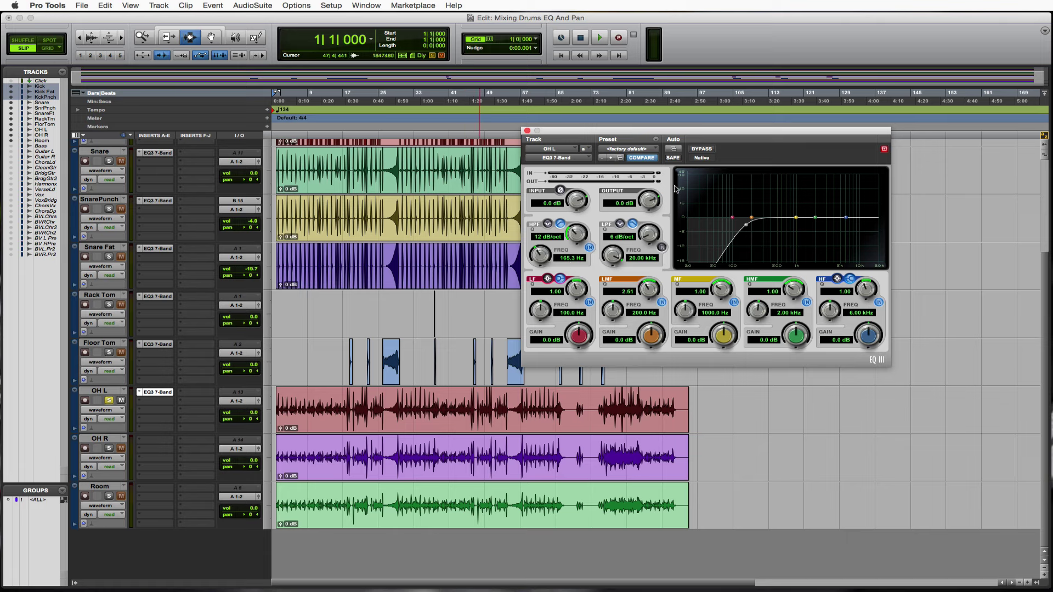
pyautogui.press('space')
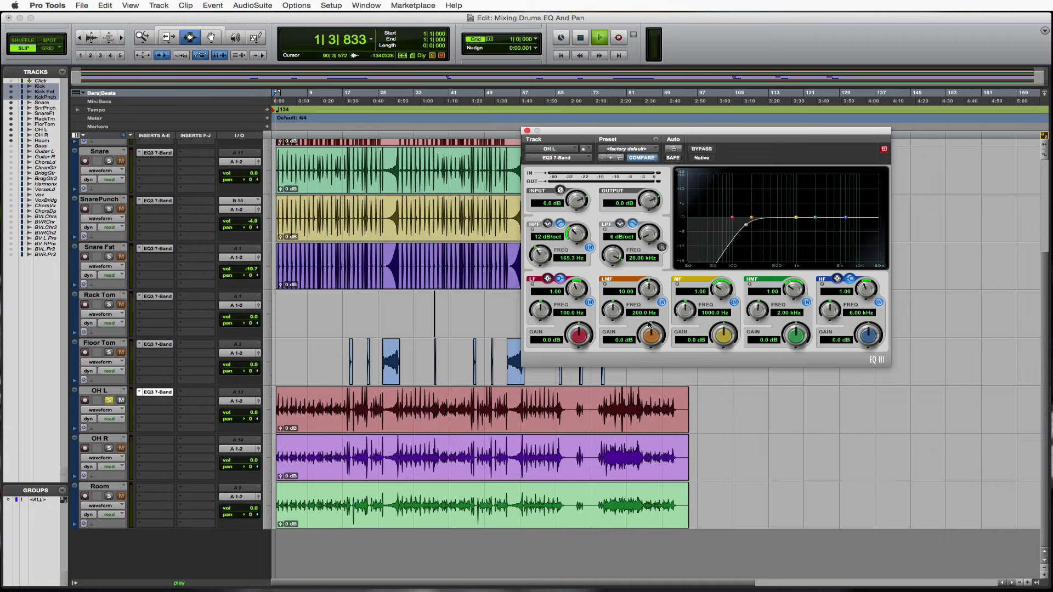
# Step: Turn OH L's low-mid band into a -6.9 dB cut at 244.6 Hz with Q 8.41 during playback
pyautogui.moveTo(651, 336); pyautogui.dragTo(651, 230)
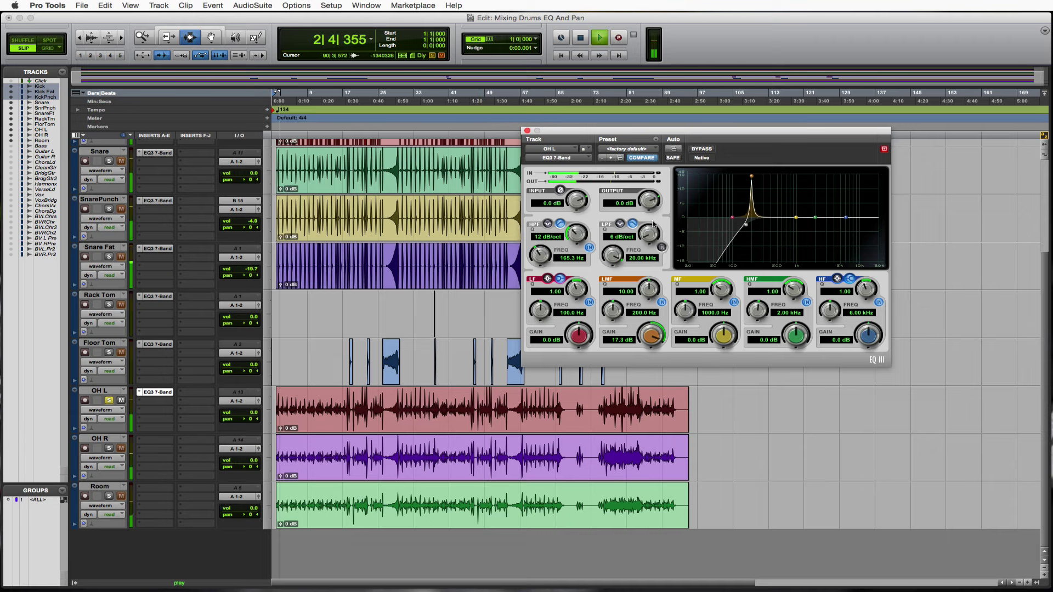
pyautogui.moveTo(618, 314)
pyautogui.mouseDown()
pyautogui.moveTo(615, 294)
pyautogui.moveTo(605, 315)
pyautogui.mouseUp()
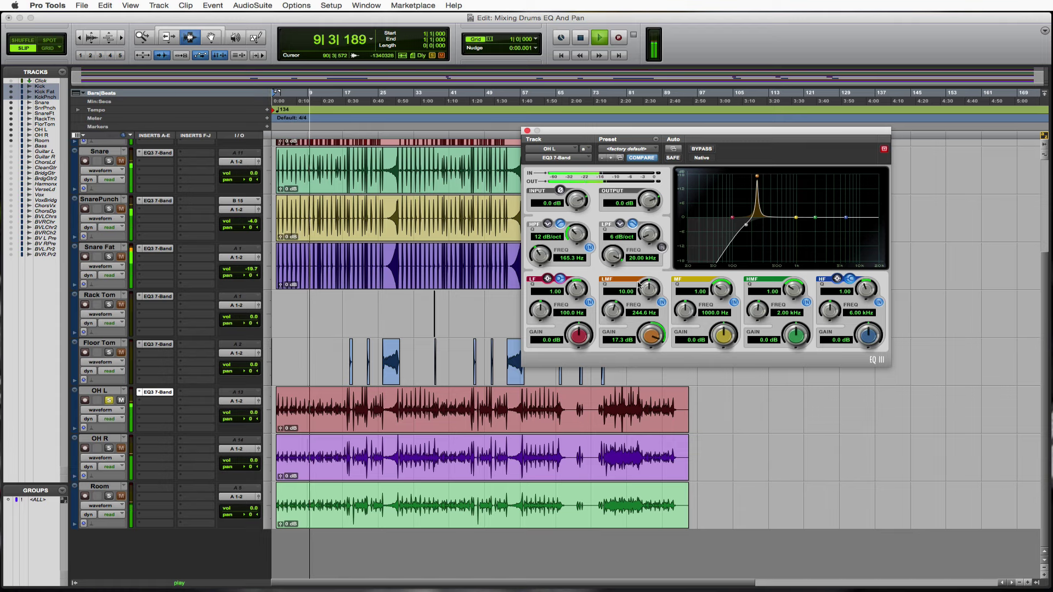
pyautogui.moveTo(647, 294); pyautogui.dragTo(648, 300)
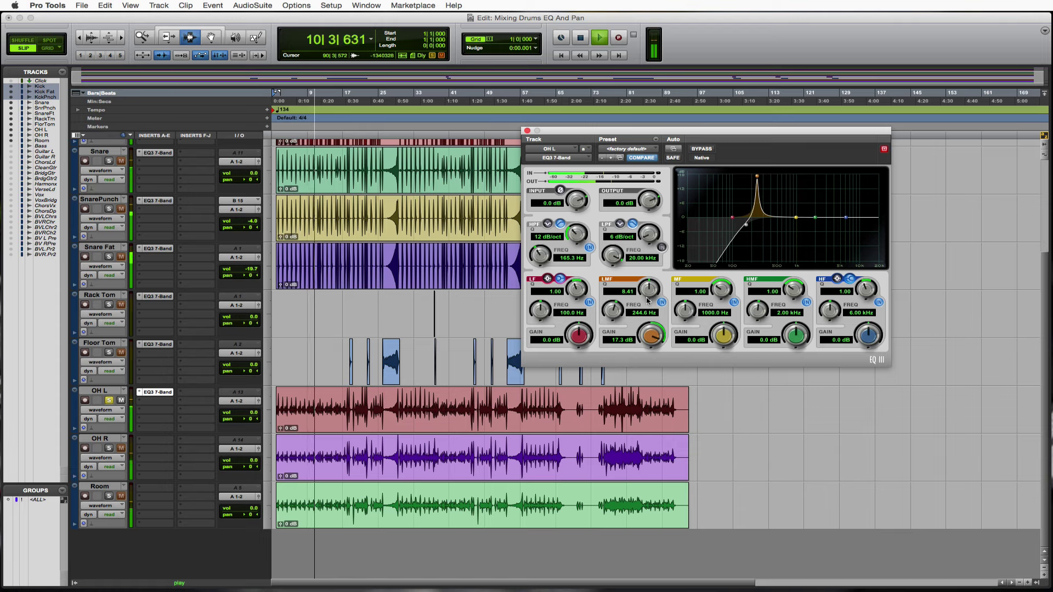
pyautogui.press('space')
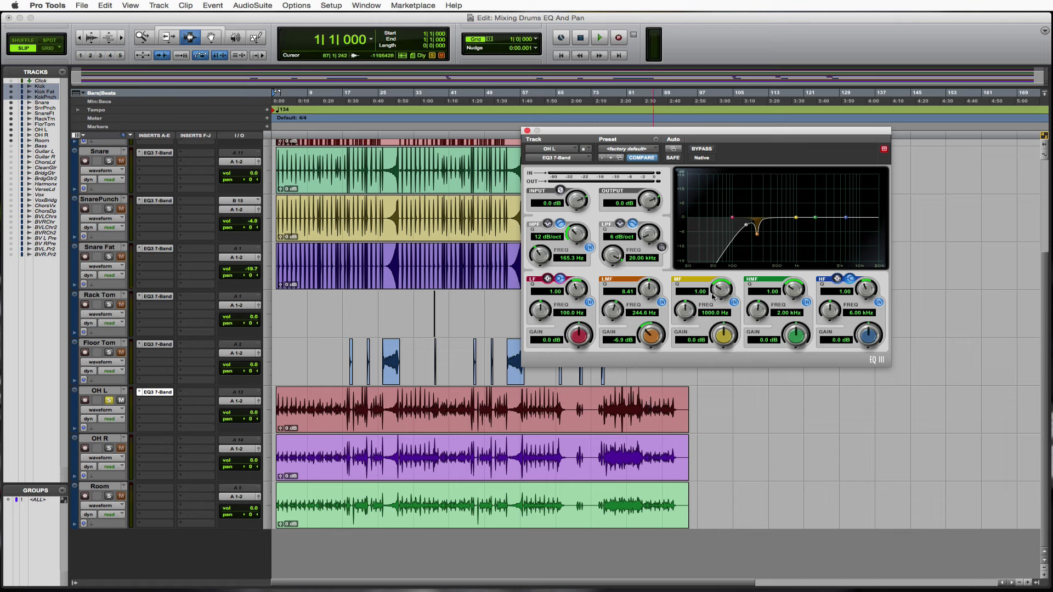
pyautogui.press('space')
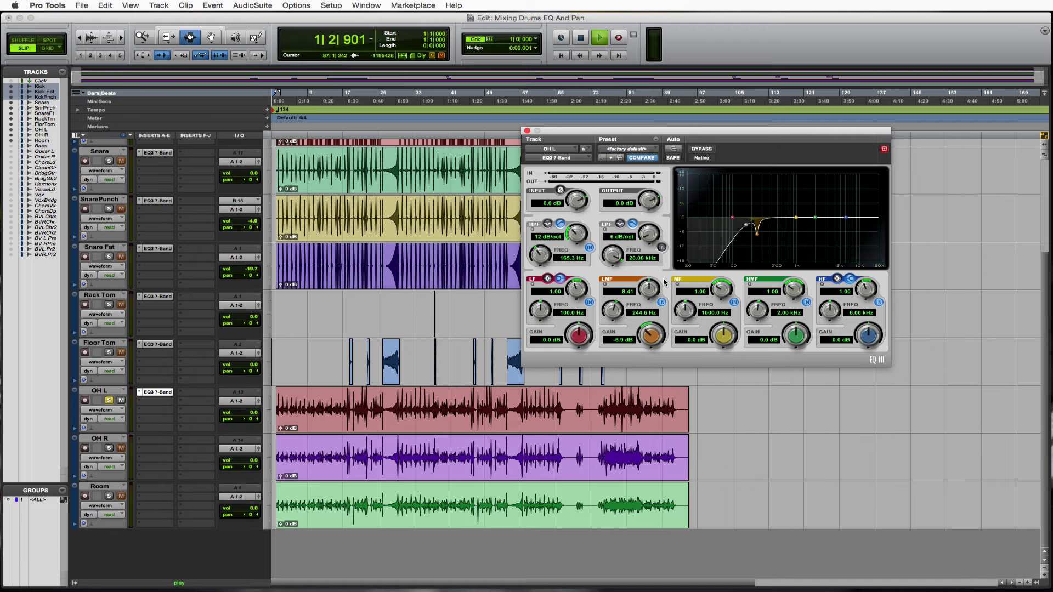
pyautogui.hotkey('ctrl', ']')
pyautogui.hotkey('ctrl', ']')
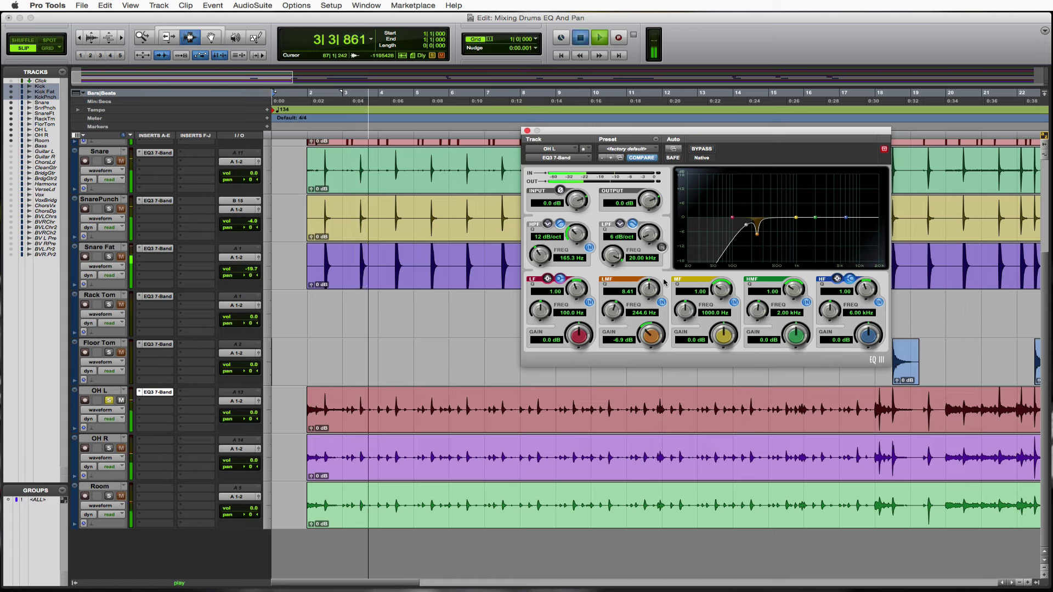
# Step: Replay from 2|2|364 and set OH L's mid band to a -7.2 dB cut at 404.7 Hz, Q 8.51
pyautogui.press('space')
pyautogui.click(318, 203)
pyautogui.press('space')
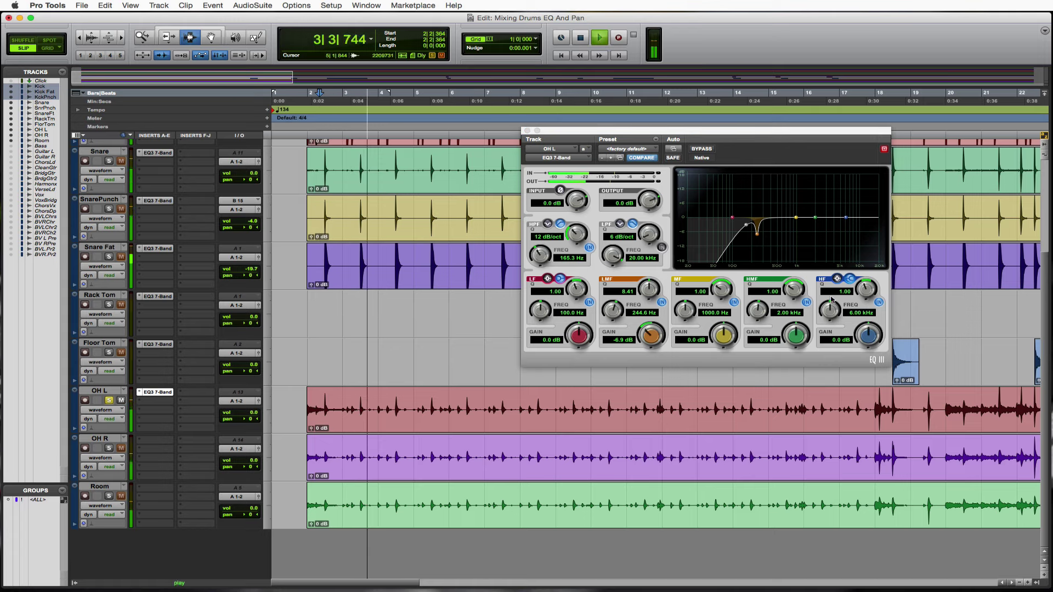
pyautogui.click(721, 196)
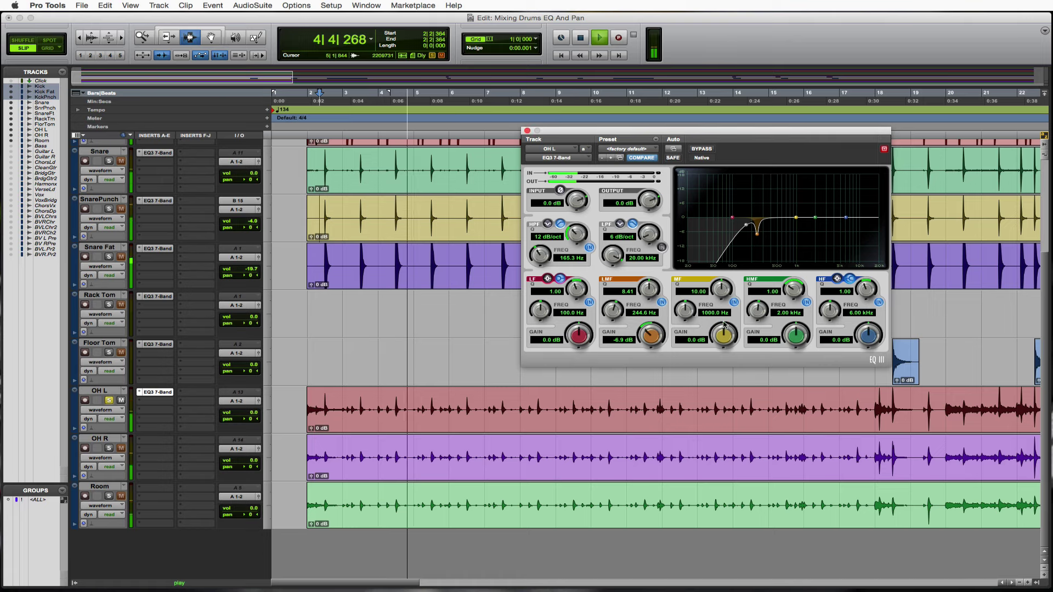
pyautogui.moveTo(723, 335); pyautogui.dragTo(727, 296)
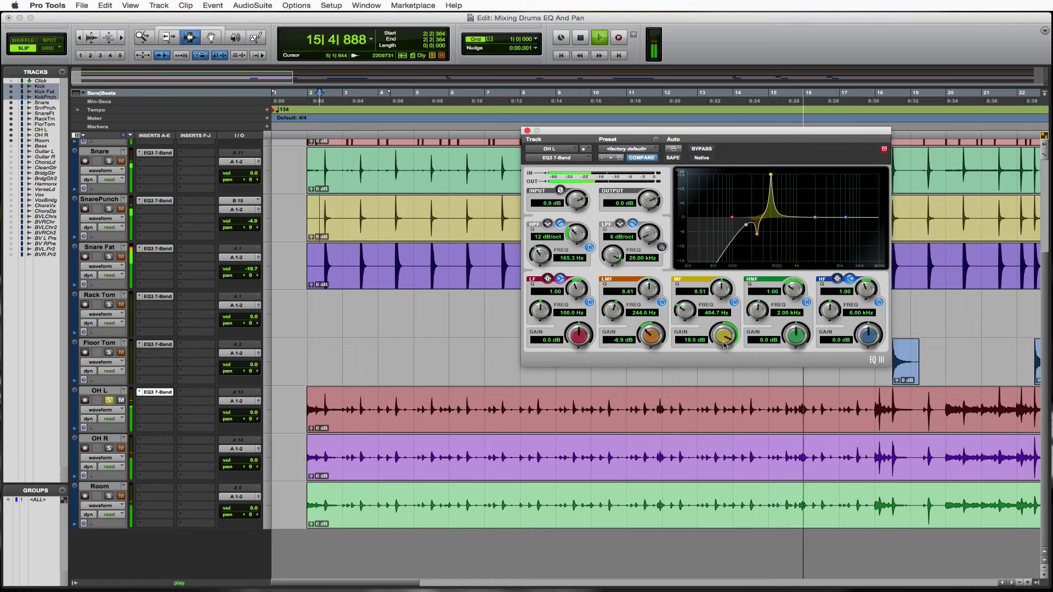
pyautogui.moveTo(723, 336); pyautogui.dragTo(725, 393)
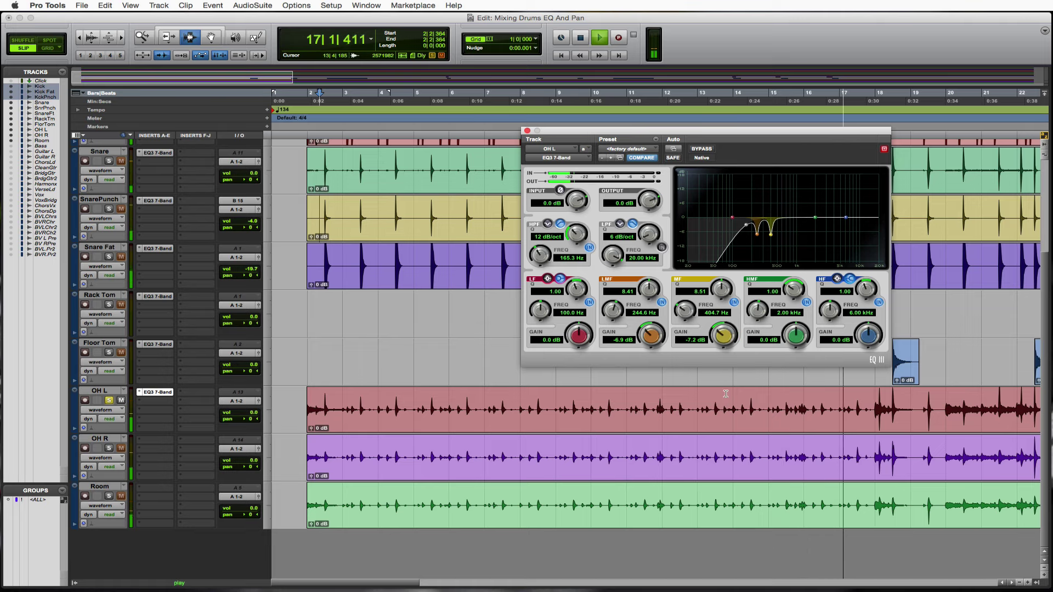
pyautogui.press('space')
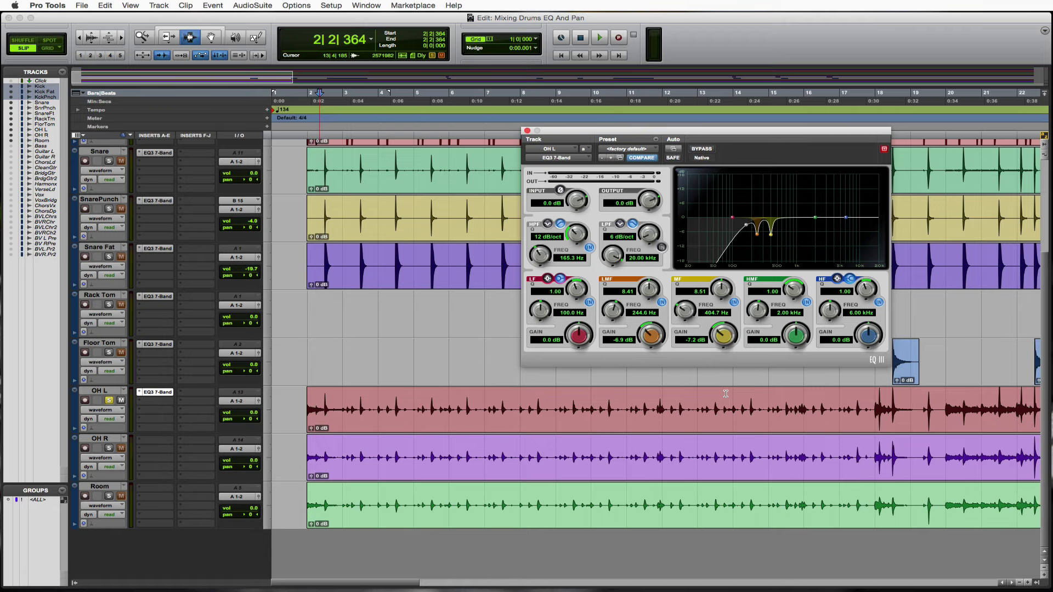
# Step: Move the EQ window aside and play from 75|4|588, where the toms hit
pyautogui.press('super+bracketleft')
pyautogui.press('super+bracketleft')
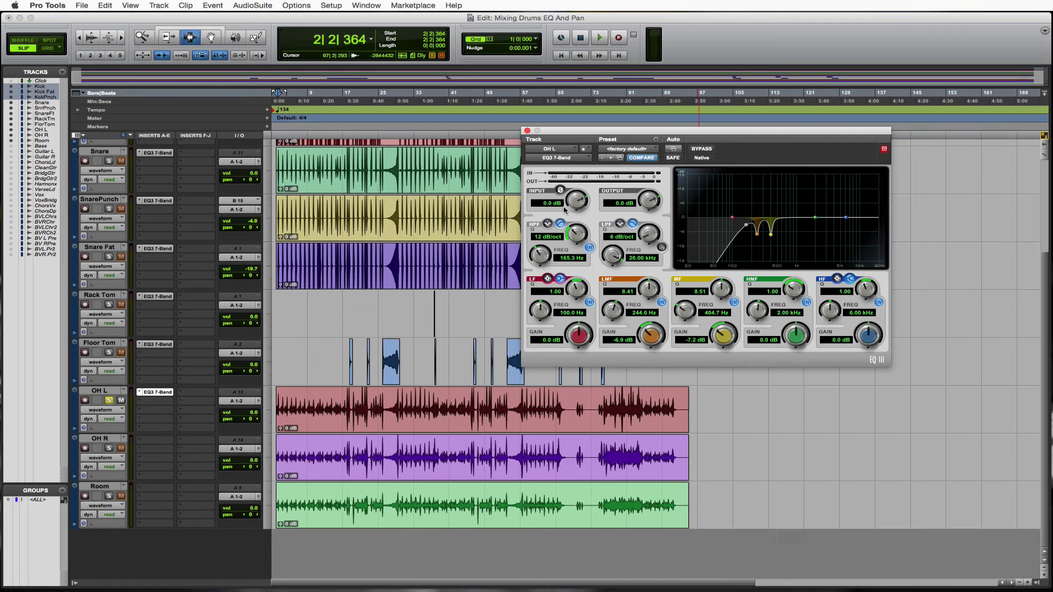
pyautogui.moveTo(822, 137); pyautogui.dragTo(445, 212)
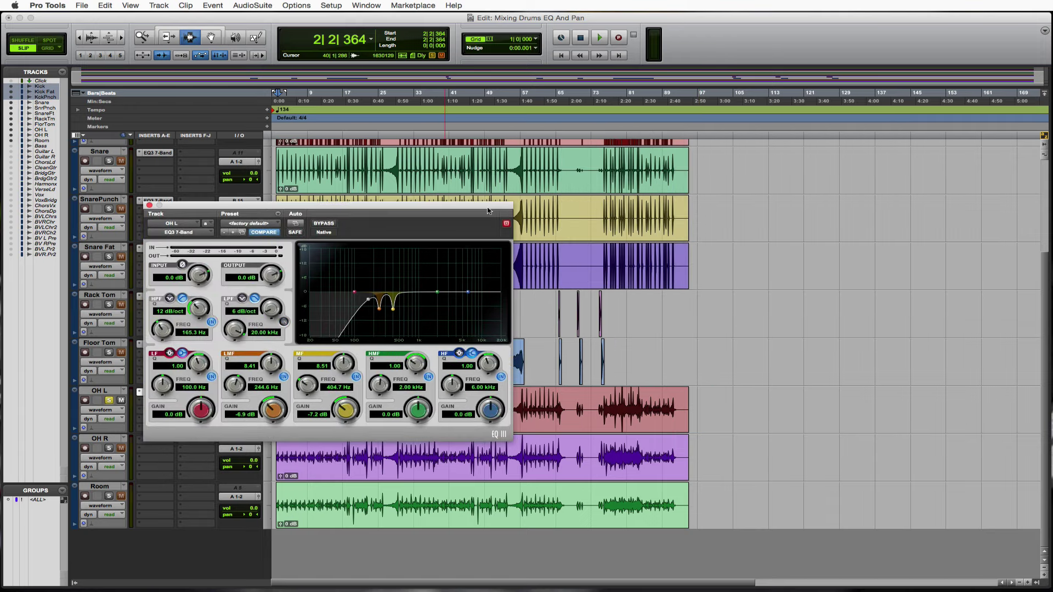
pyautogui.click(602, 403)
pyautogui.press('super+bracketright')
pyautogui.press('super+bracketright')
pyautogui.press('super+bracketright')
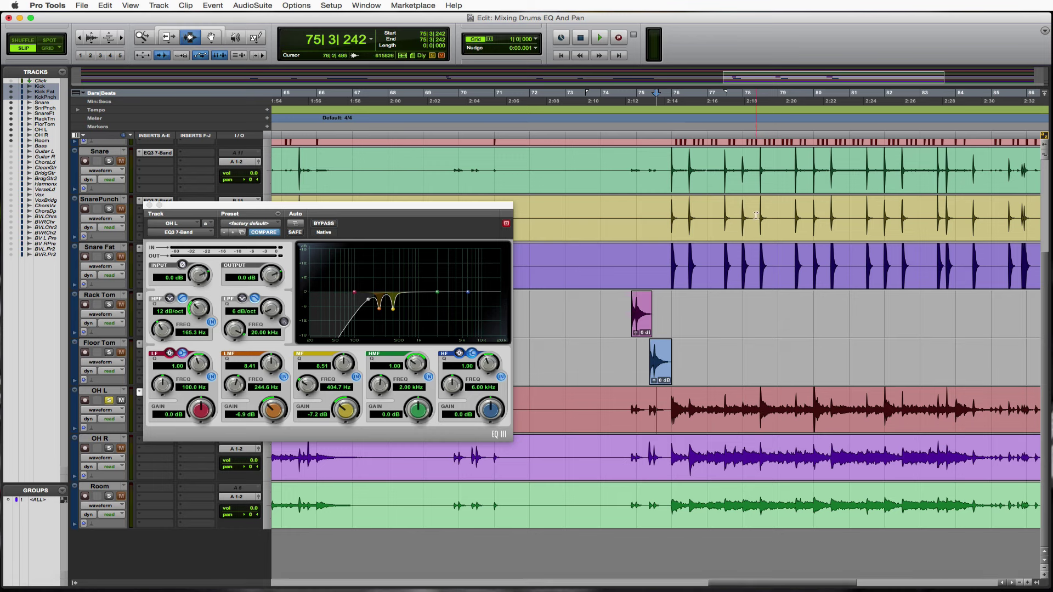
pyautogui.click(668, 404)
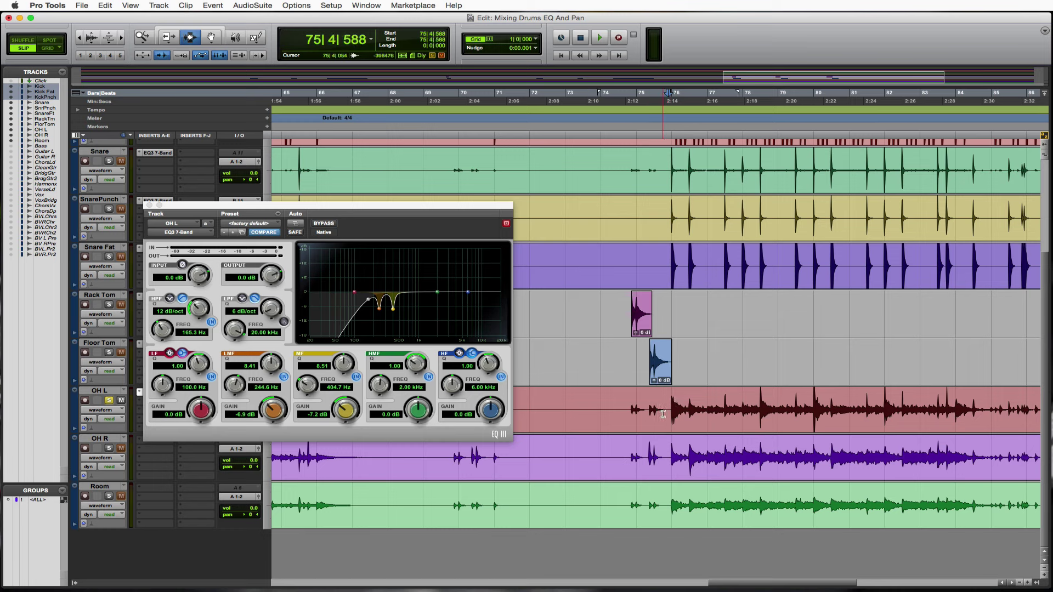
pyautogui.press('space')
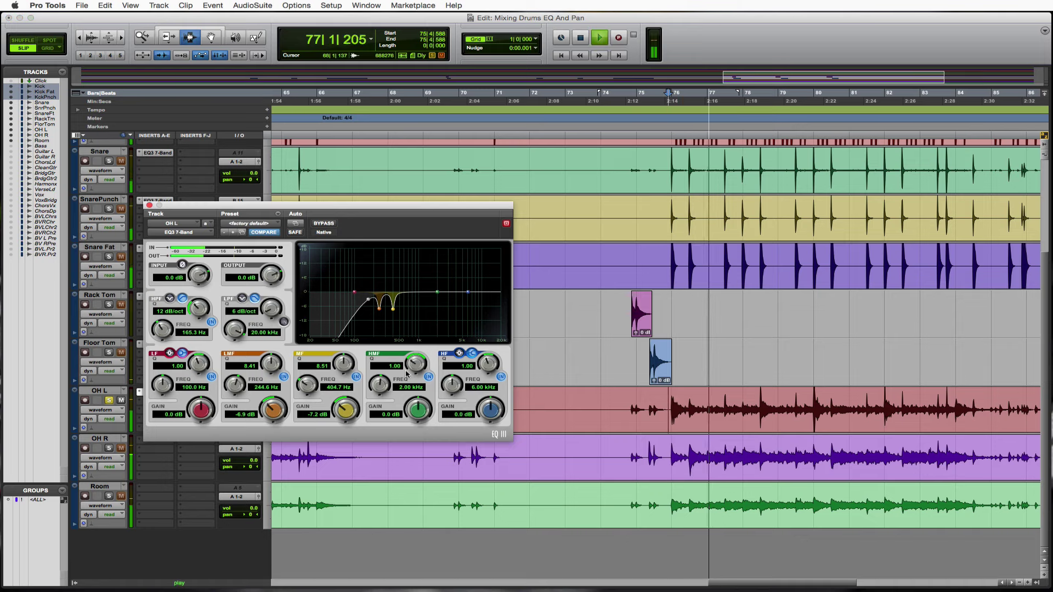
# Step: Give OH L a narrow -6.0 dB high-mid cut at 2.02 kHz with Q 9.02
pyautogui.moveTo(416, 363); pyautogui.dragTo(417, 335)
pyautogui.moveTo(418, 415); pyautogui.dragTo(418, 388)
pyautogui.press('space')
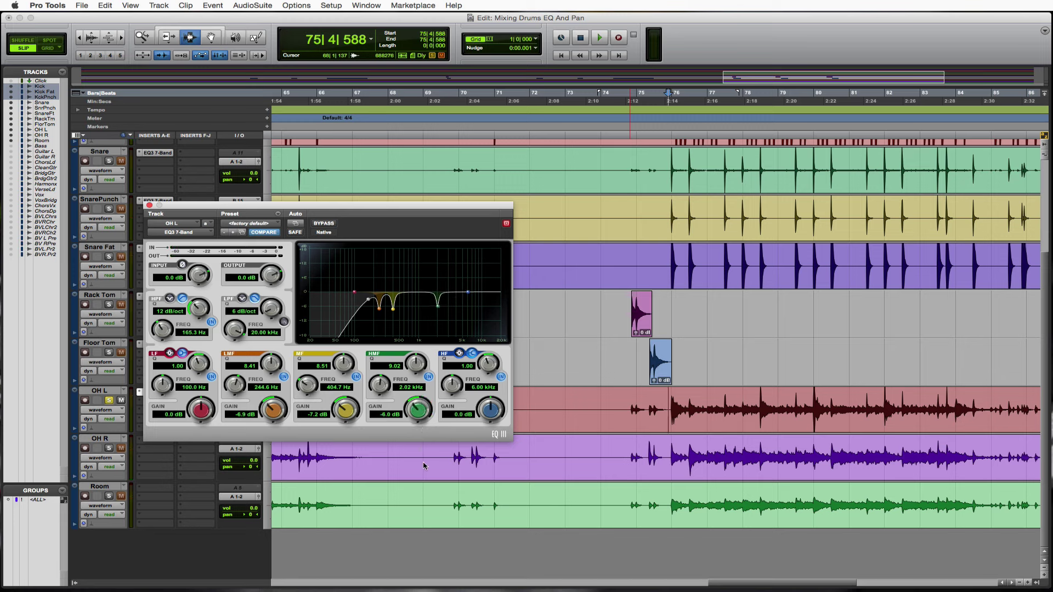
pyautogui.press('space')
# Step: Try an 18 dB high-band boost, then switch the high band off and close OH L's EQ
pyautogui.moveTo(490, 366); pyautogui.dragTo(490, 340)
pyautogui.moveTo(491, 411); pyautogui.dragTo(449, 388)
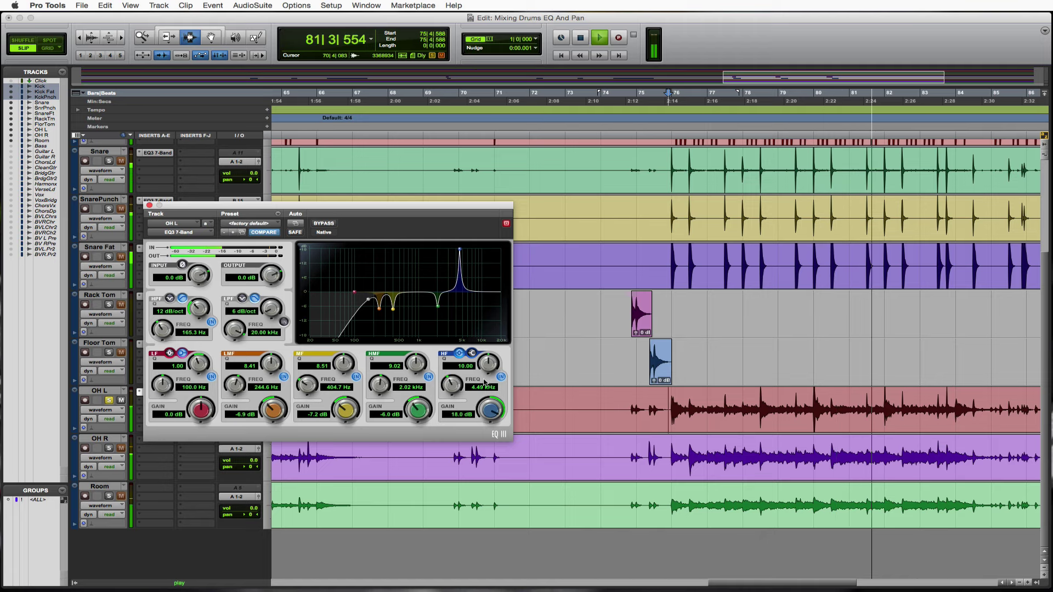
pyautogui.click(500, 377)
pyautogui.press('space')
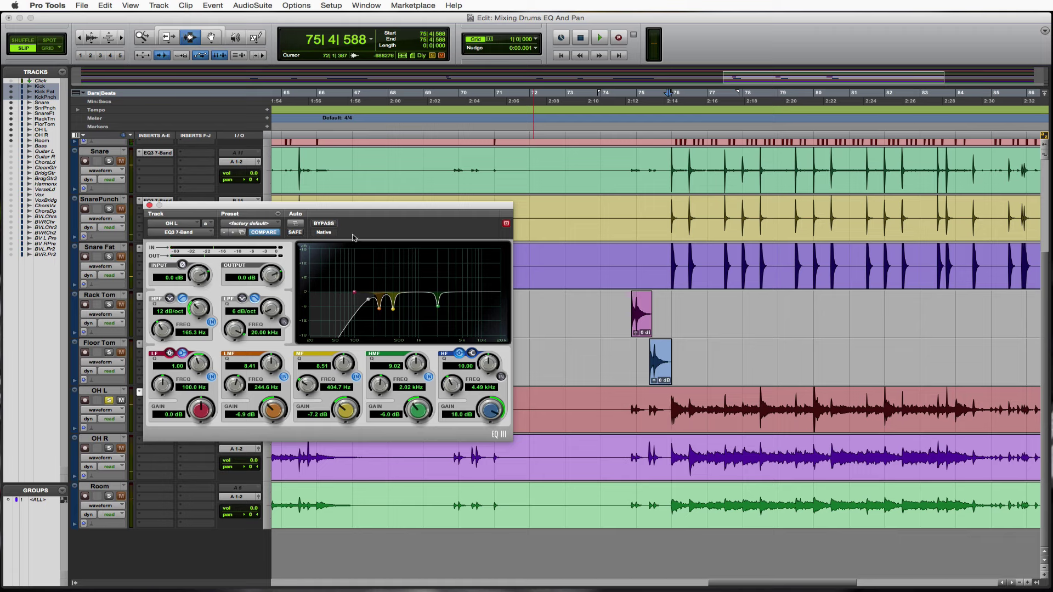
pyautogui.click(149, 205)
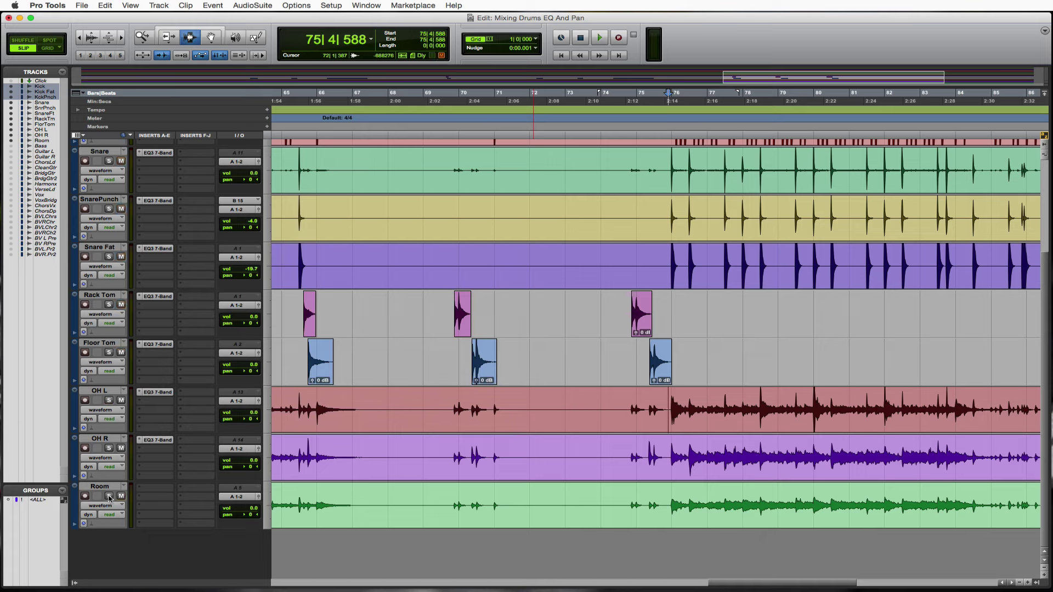
# Step: Insert an EQ3 7-Band plug-in on the Room track
pyautogui.click(141, 488)
pyautogui.moveTo(183, 506)
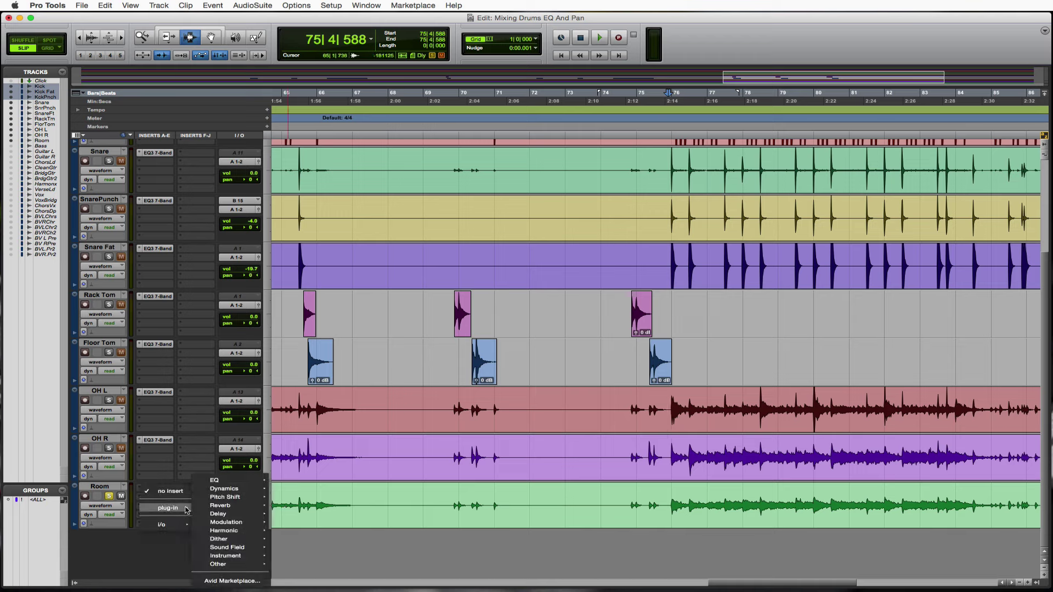
pyautogui.moveTo(236, 480)
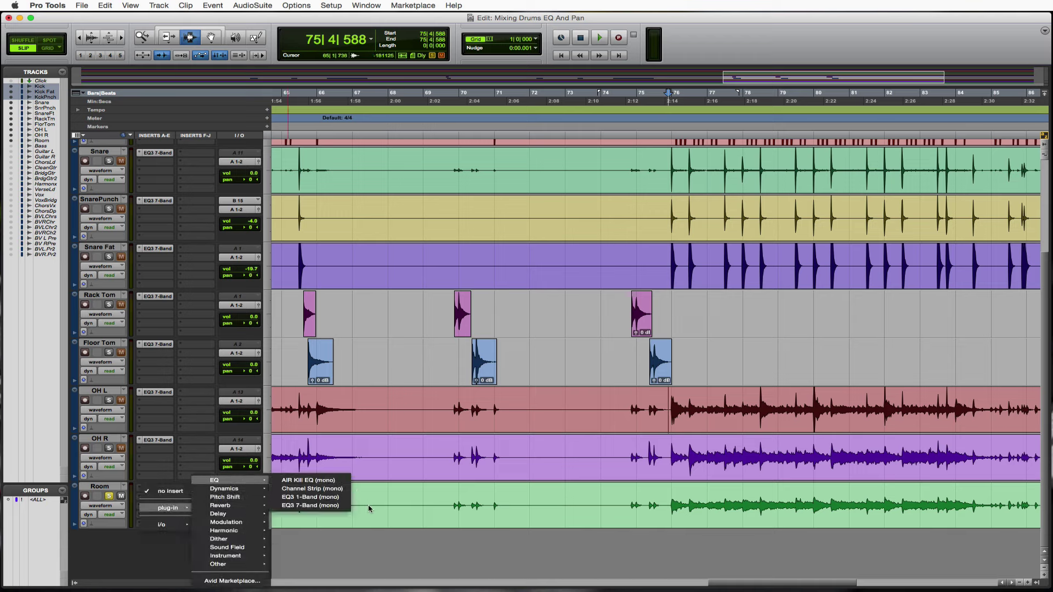
pyautogui.click(335, 506)
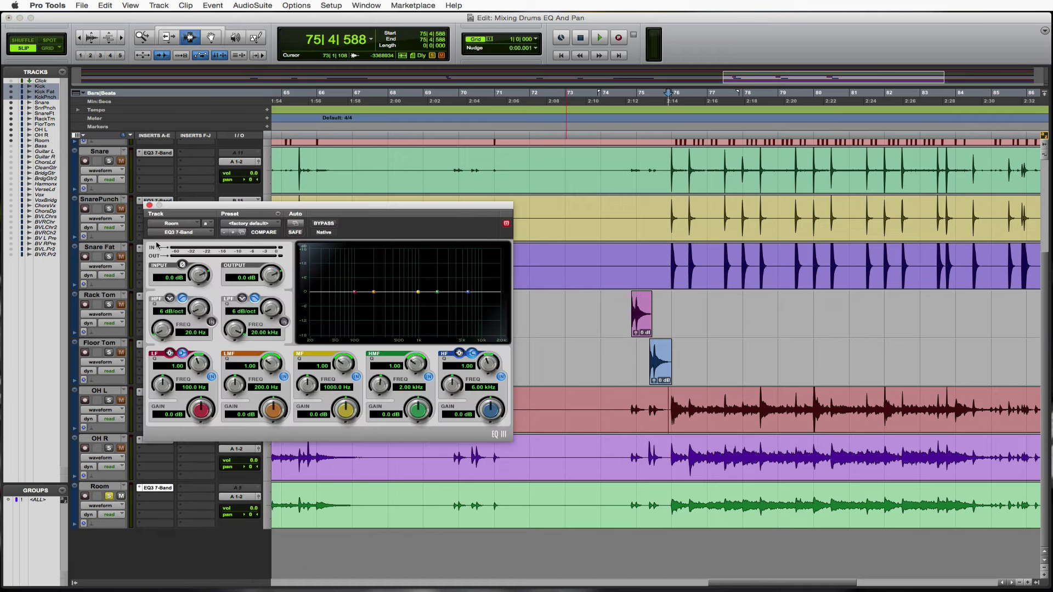
# Step: Enable Room's high-pass filter at 12 dB/oct and 132.0 Hz
pyautogui.click(211, 322)
pyautogui.moveTo(198, 309); pyautogui.dragTo(198, 293)
pyautogui.moveTo(159, 336); pyautogui.dragTo(155, 312)
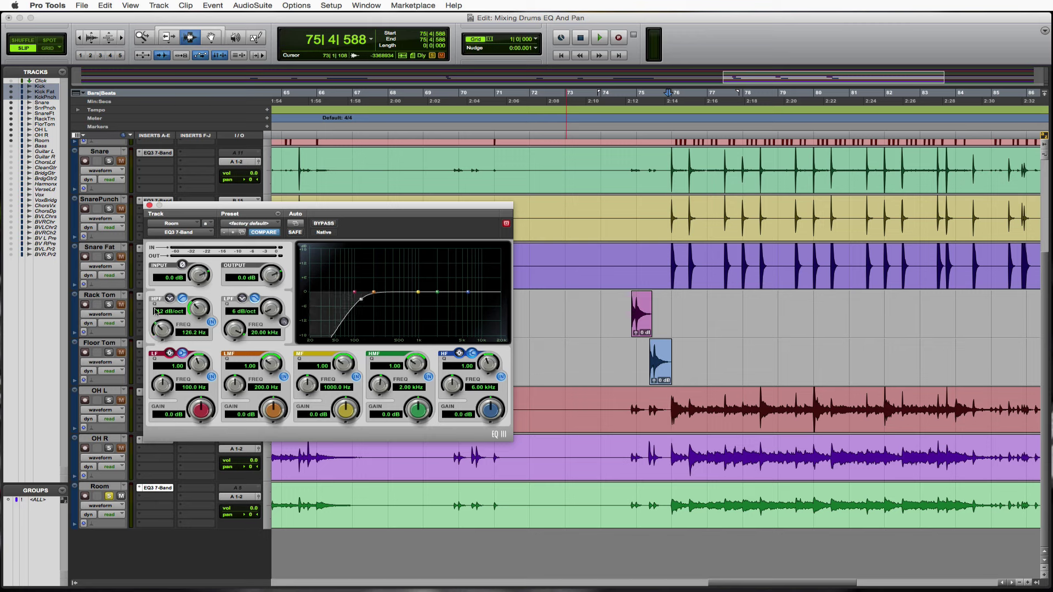
pyautogui.moveTo(155, 311); pyautogui.dragTo(156, 309)
# Step: Sweep Room's low-mid band and set a narrow cut at 227.5 Hz
pyautogui.click(670, 413)
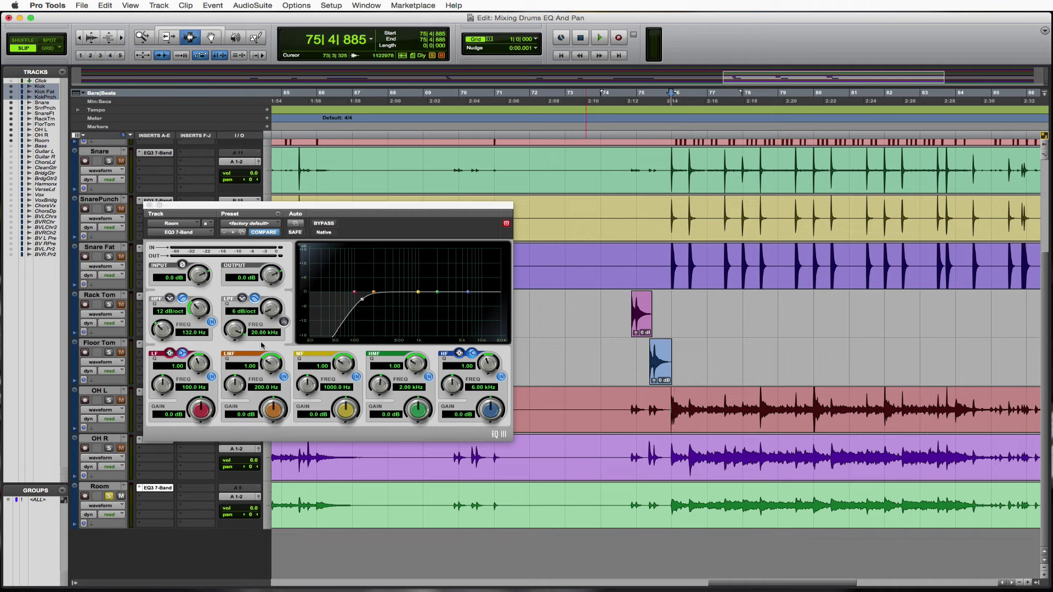
pyautogui.click(272, 324)
pyautogui.press('space')
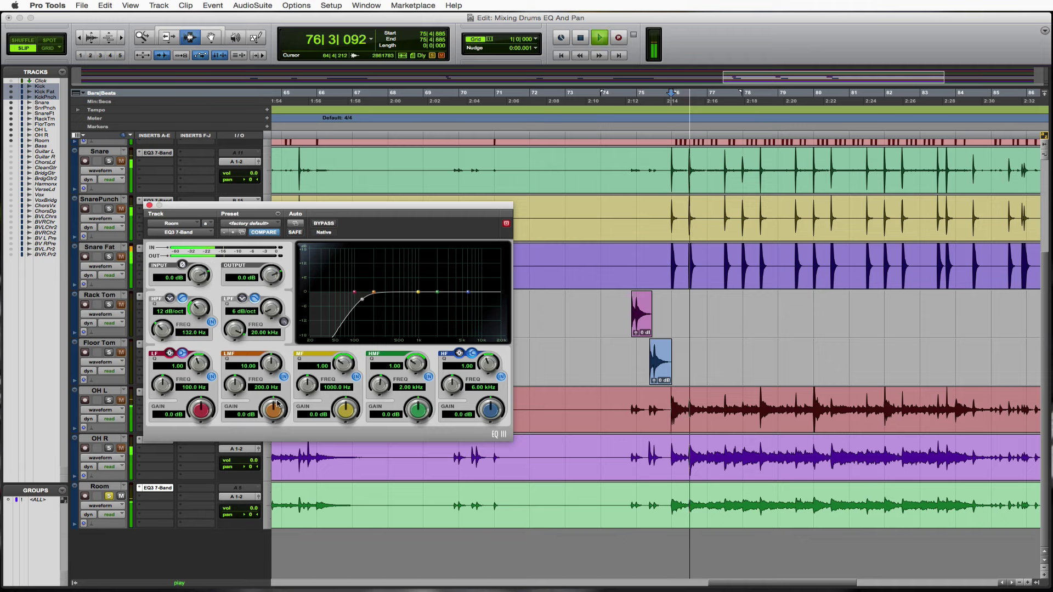
pyautogui.moveTo(273, 410); pyautogui.dragTo(299, 215)
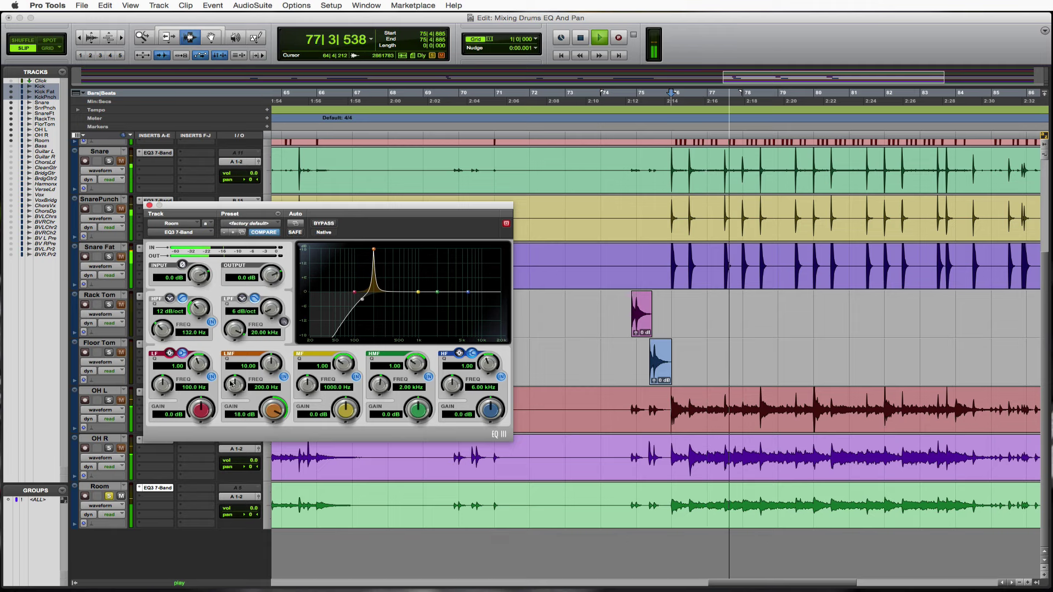
pyautogui.moveTo(235, 388)
pyautogui.mouseDown()
pyautogui.moveTo(234, 400)
pyautogui.moveTo(236, 390)
pyautogui.mouseUp()
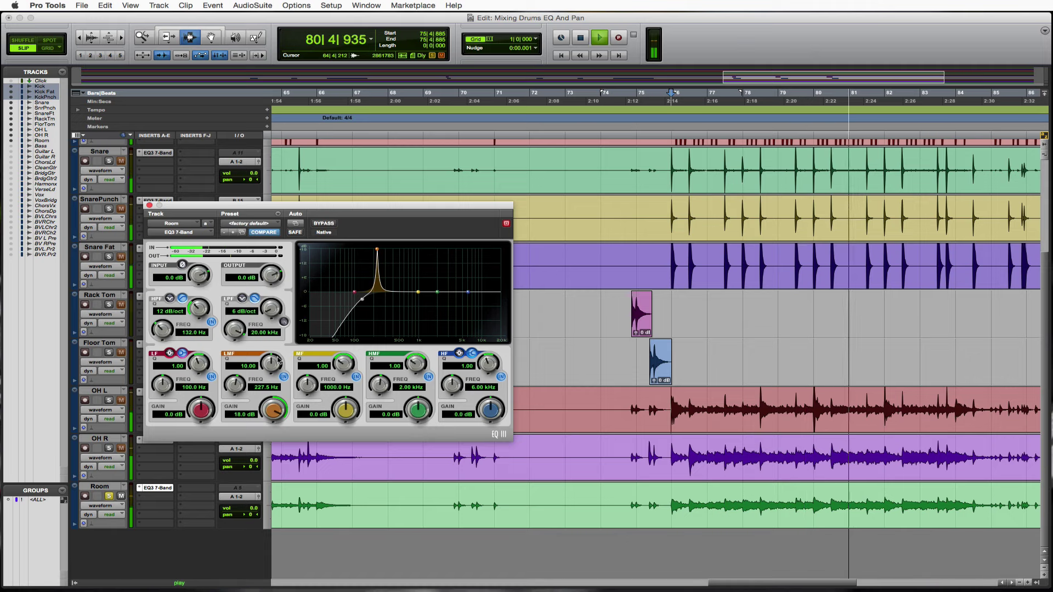
pyautogui.moveTo(271, 364); pyautogui.dragTo(268, 361)
pyautogui.press('space')
pyautogui.moveTo(274, 412); pyautogui.dragTo(273, 463)
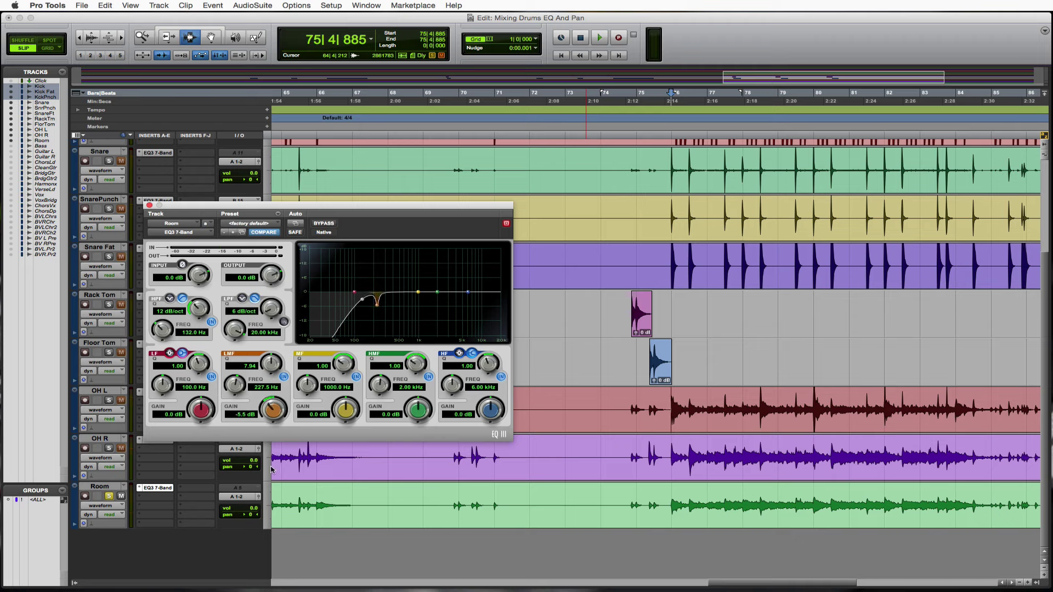
pyautogui.press('space')
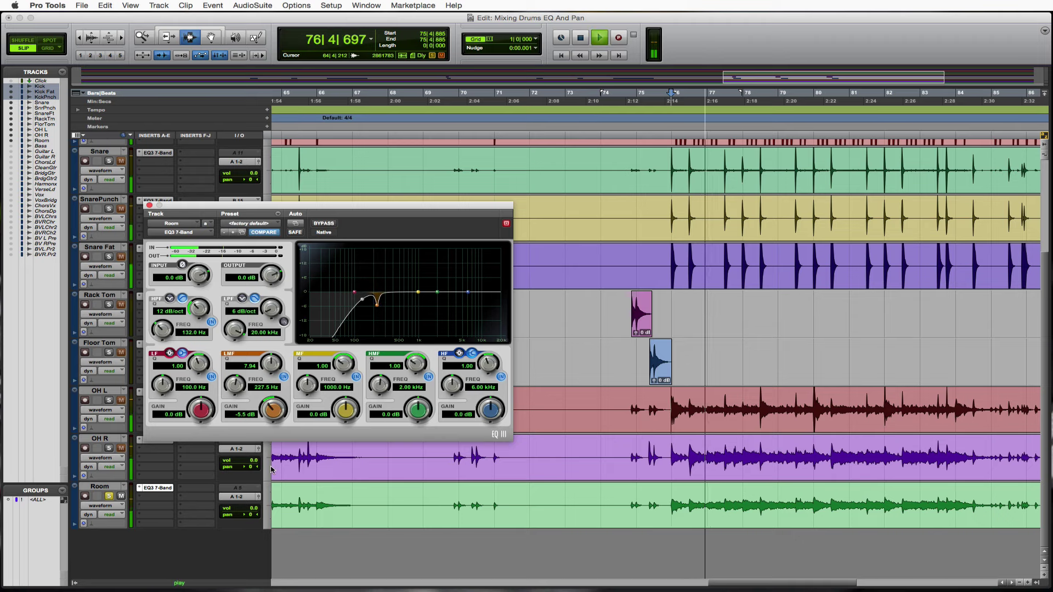
pyautogui.press('space')
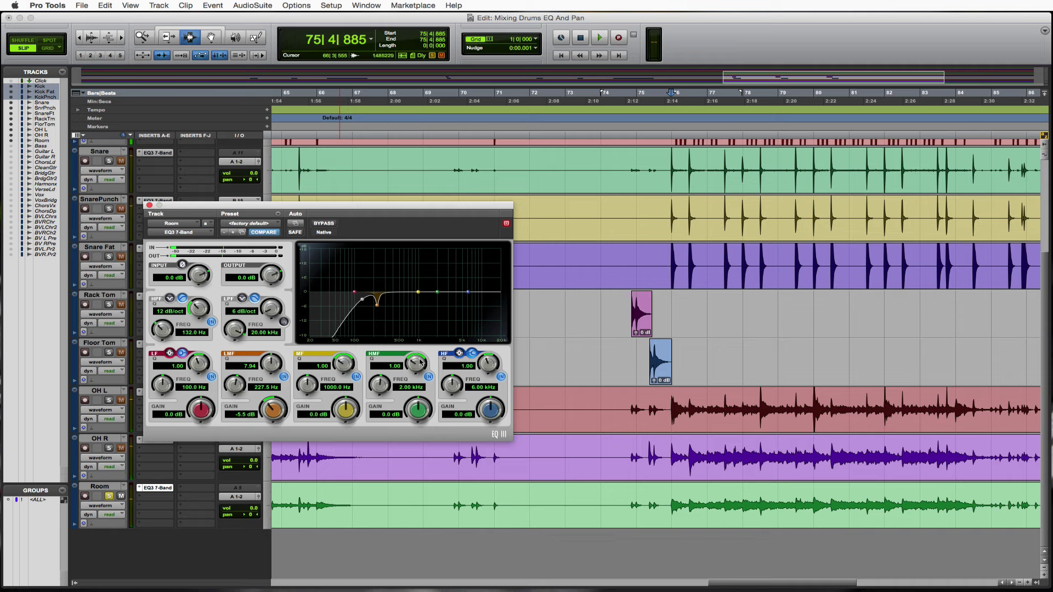
# Step: Narrow Room's high-mid and mid bands, placing the mid-band cut at 335.6 Hz
pyautogui.moveTo(420, 362); pyautogui.dragTo(454, 260)
pyautogui.press('space')
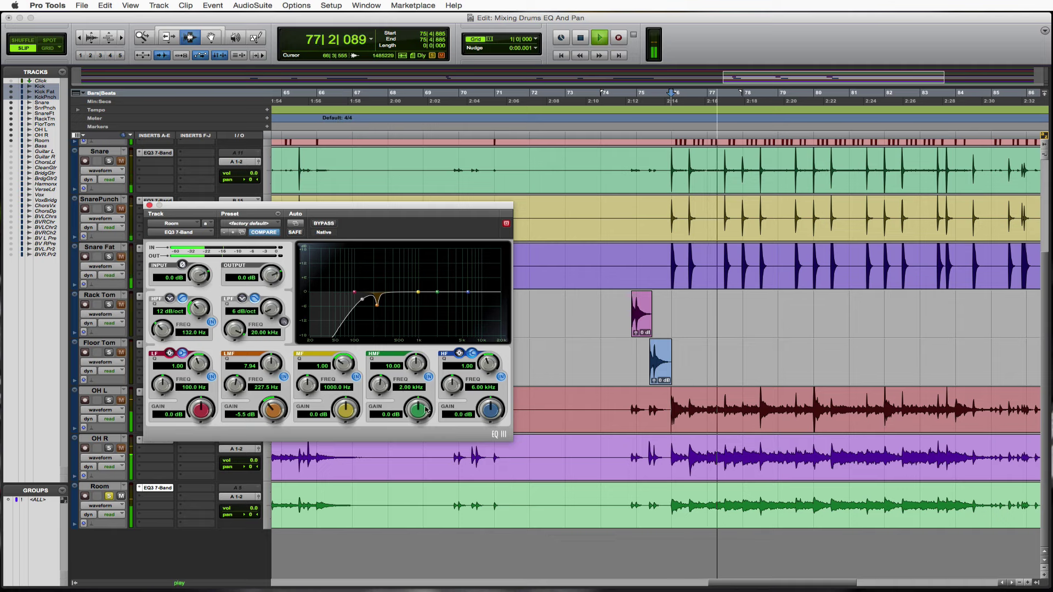
pyautogui.moveTo(343, 363); pyautogui.dragTo(306, 409)
pyautogui.press('space')
pyautogui.press('space')
pyautogui.moveTo(341, 364); pyautogui.dragTo(341, 430)
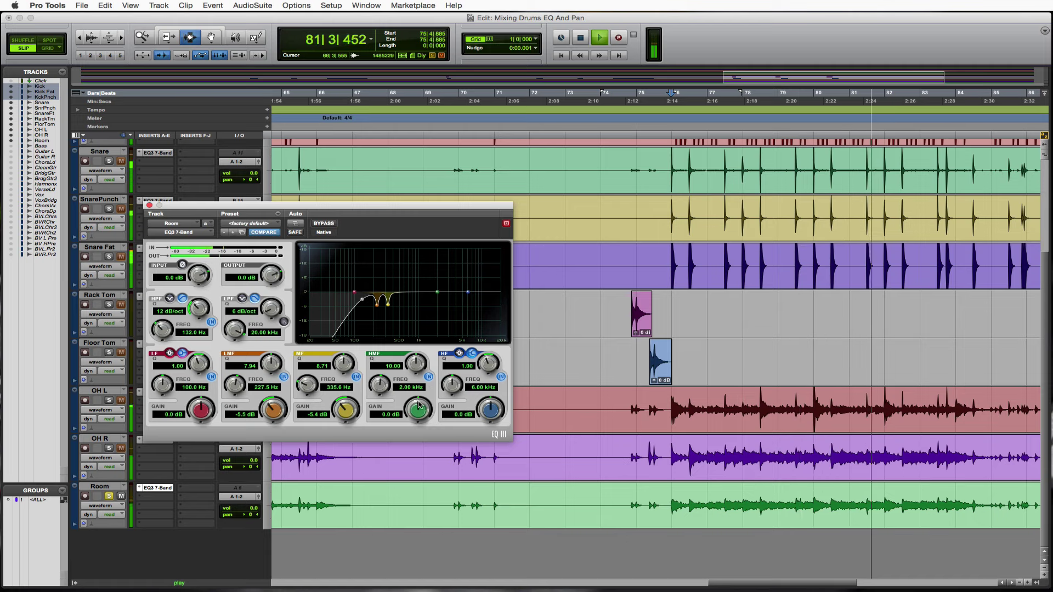
# Step: Cut Room's high-mids at 2.00 kHz, try an 18 dB peak at 8.37 kHz, then disable the high band
pyautogui.moveTo(418, 410); pyautogui.dragTo(417, 378)
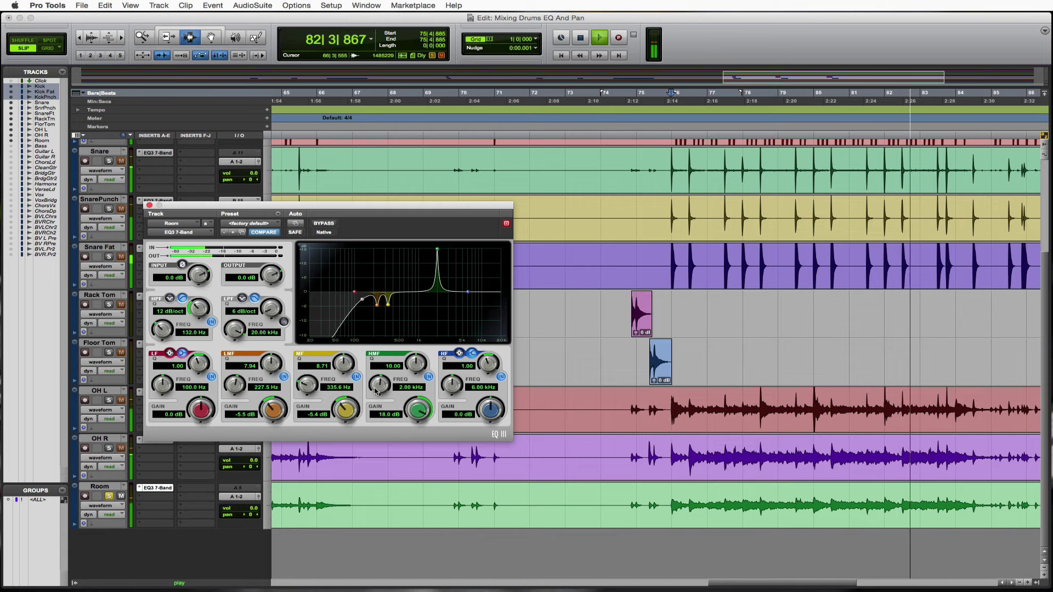
pyautogui.moveTo(384, 388); pyautogui.dragTo(419, 360)
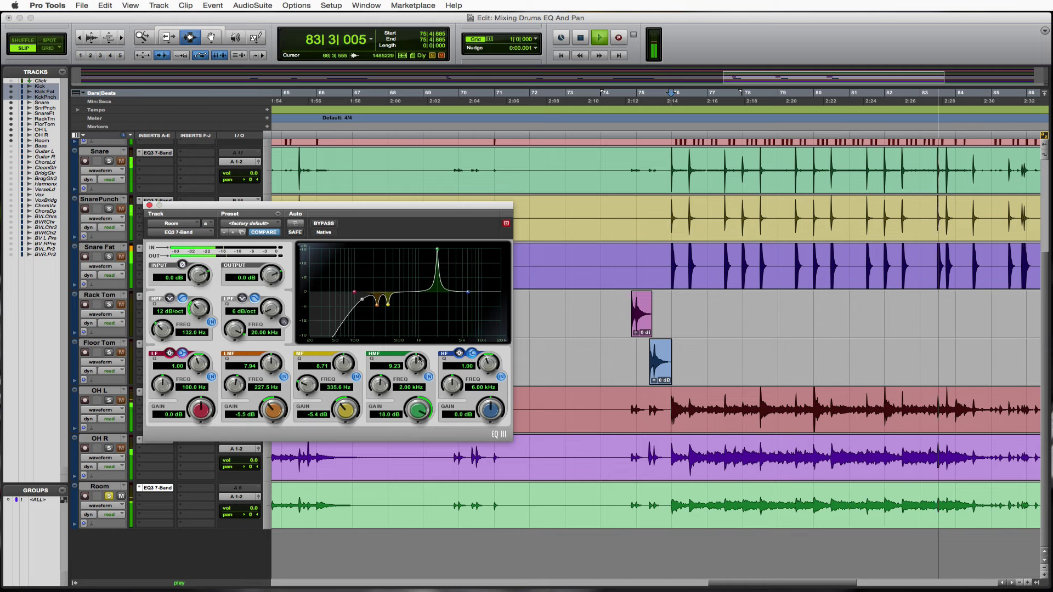
pyautogui.moveTo(417, 409); pyautogui.dragTo(422, 472)
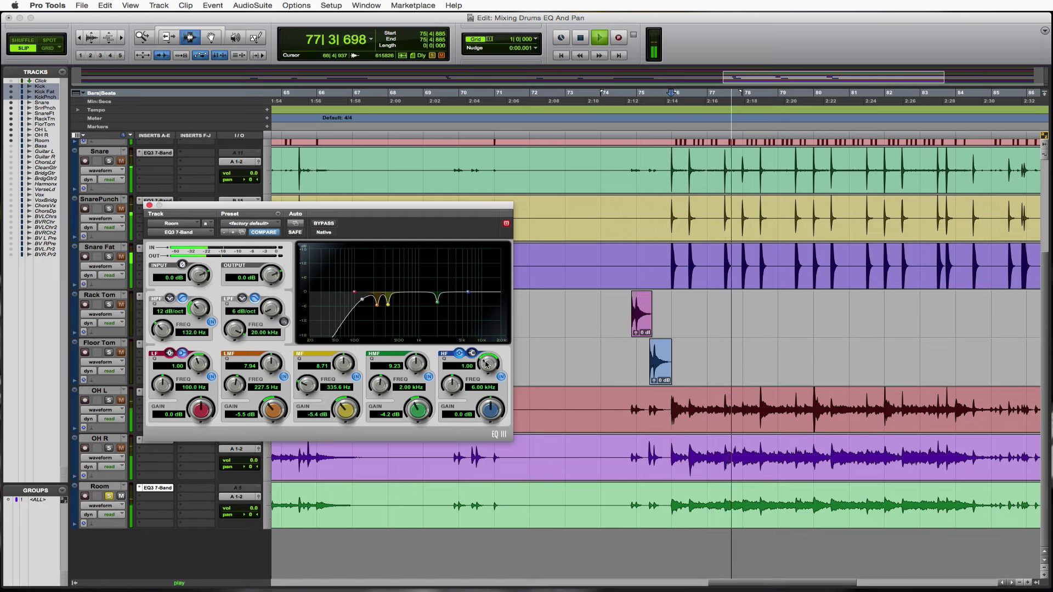
pyautogui.moveTo(487, 362); pyautogui.dragTo(488, 307)
pyautogui.moveTo(490, 408); pyautogui.dragTo(491, 228)
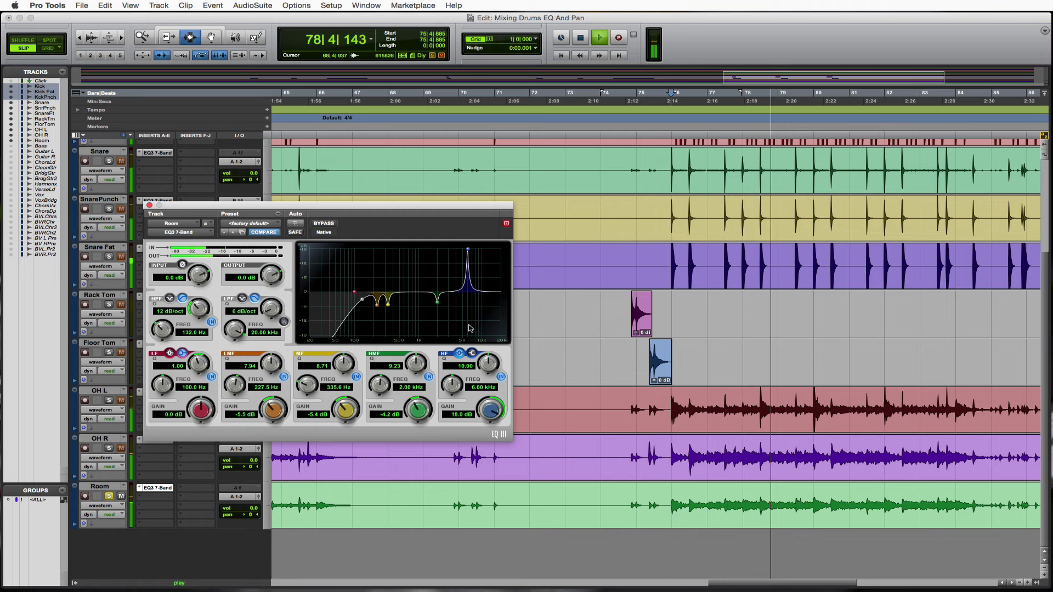
pyautogui.moveTo(451, 384)
pyautogui.mouseDown()
pyautogui.moveTo(453, 409)
pyautogui.moveTo(459, 381)
pyautogui.mouseUp()
pyautogui.click(501, 377)
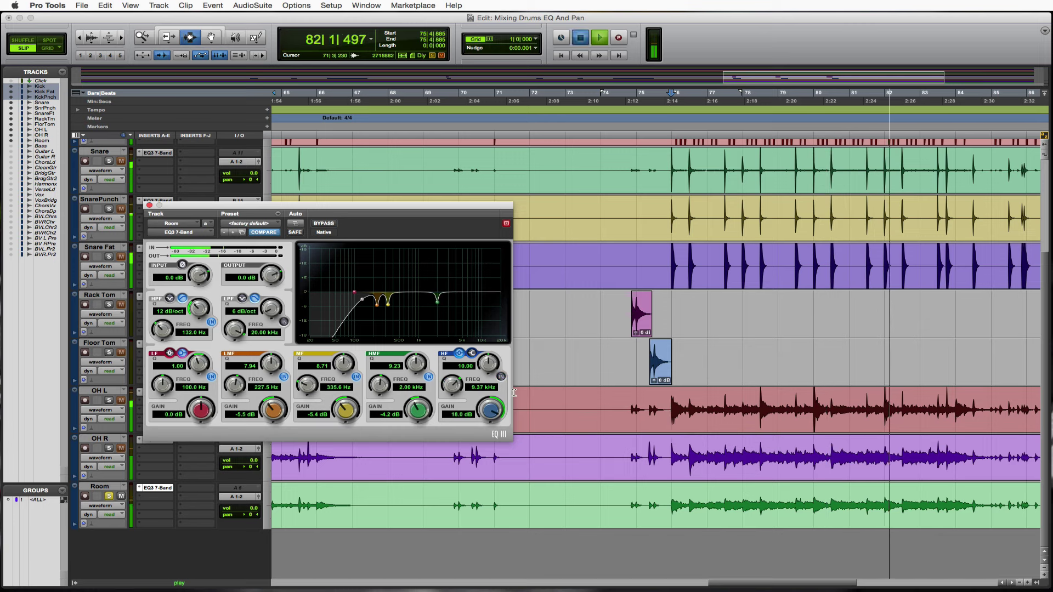
# Step: Stop playback, close the Room EQ window, and unsolo the Room track
pyautogui.press('space')
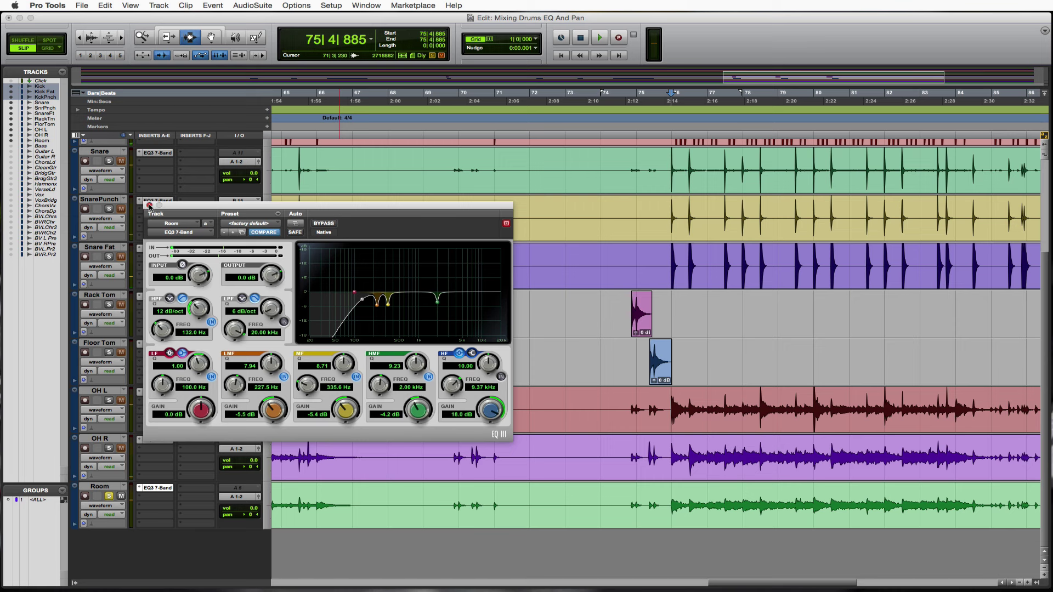
pyautogui.click(149, 206)
pyautogui.click(110, 497)
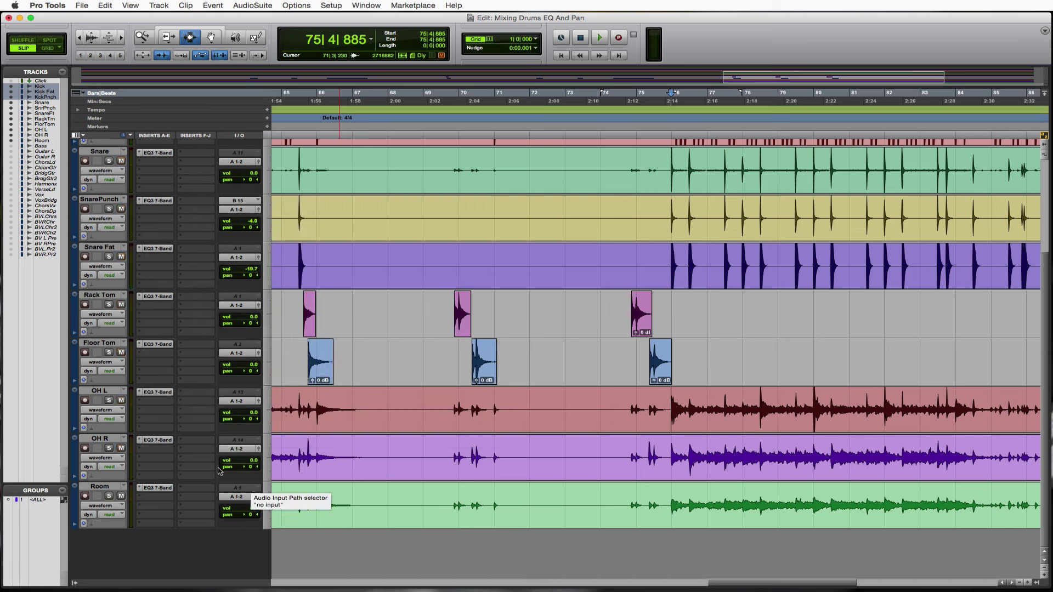
# Step: Pan OH L fully left to <100 and OH R fully right to 100>
pyautogui.doubleClick(100, 391)
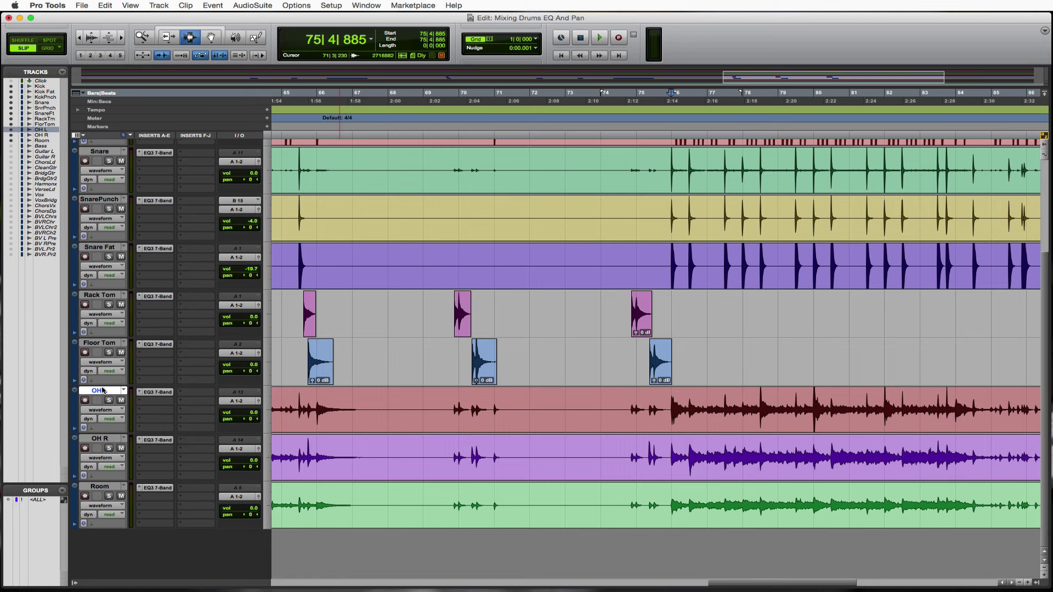
pyautogui.doubleClick(113, 438)
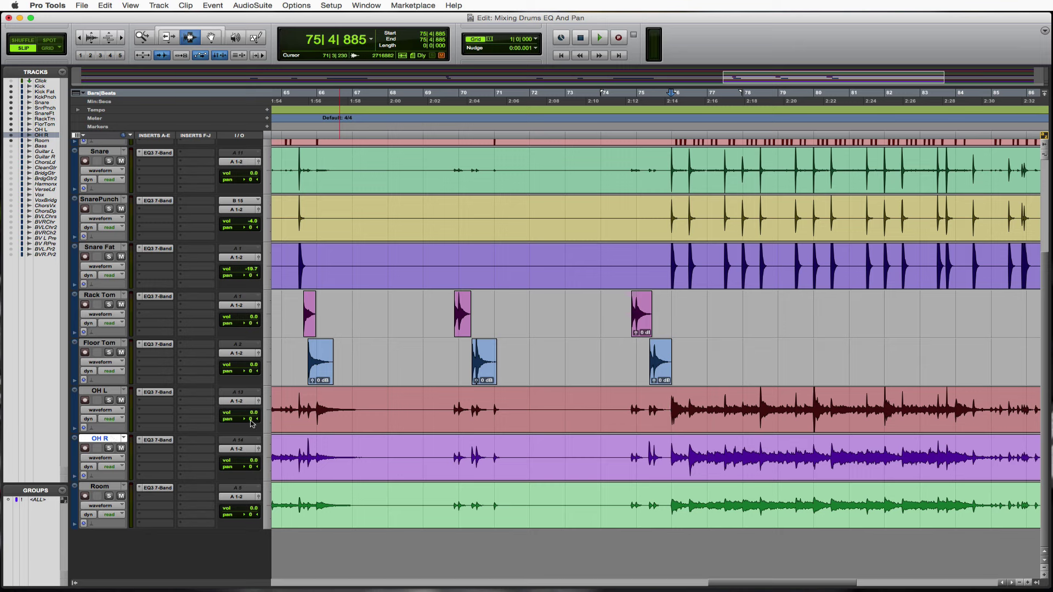
pyautogui.moveTo(254, 422); pyautogui.dragTo(211, 426)
pyautogui.moveTo(246, 466); pyautogui.dragTo(270, 466)
pyautogui.scroll(2, 192, 417)
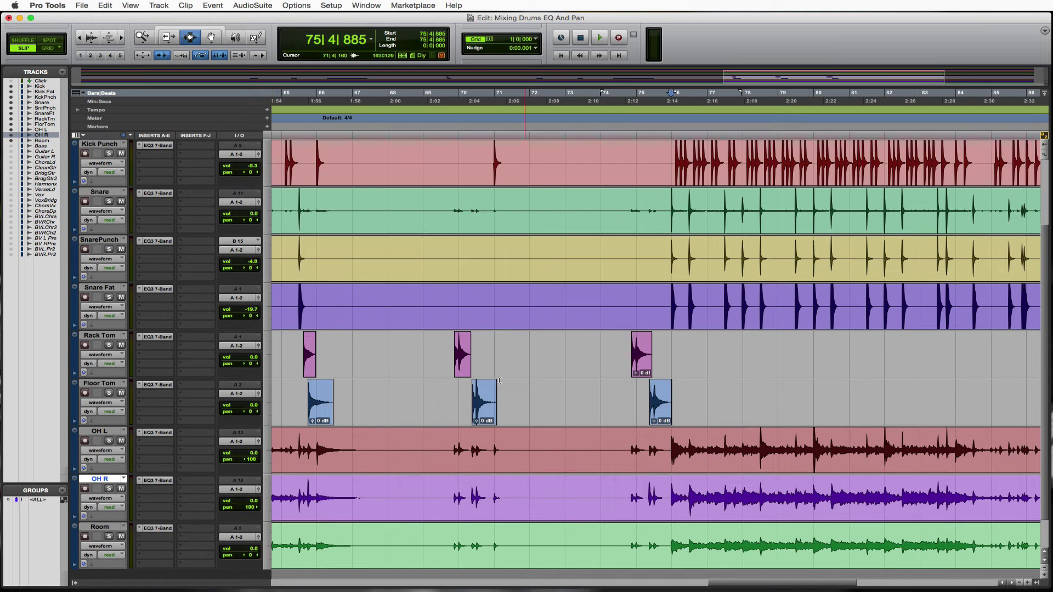
# Step: Set playback to start at bar 69, solo Rack Tom, and listen to the toms
pyautogui.click(450, 360)
pyautogui.click(108, 354)
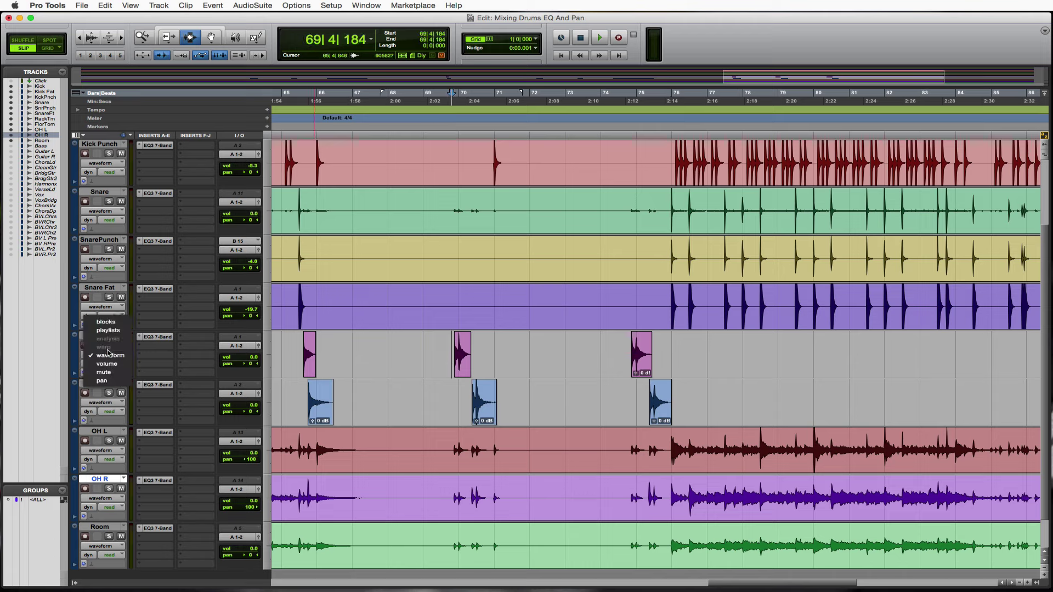
pyautogui.click(79, 347)
pyautogui.click(109, 346)
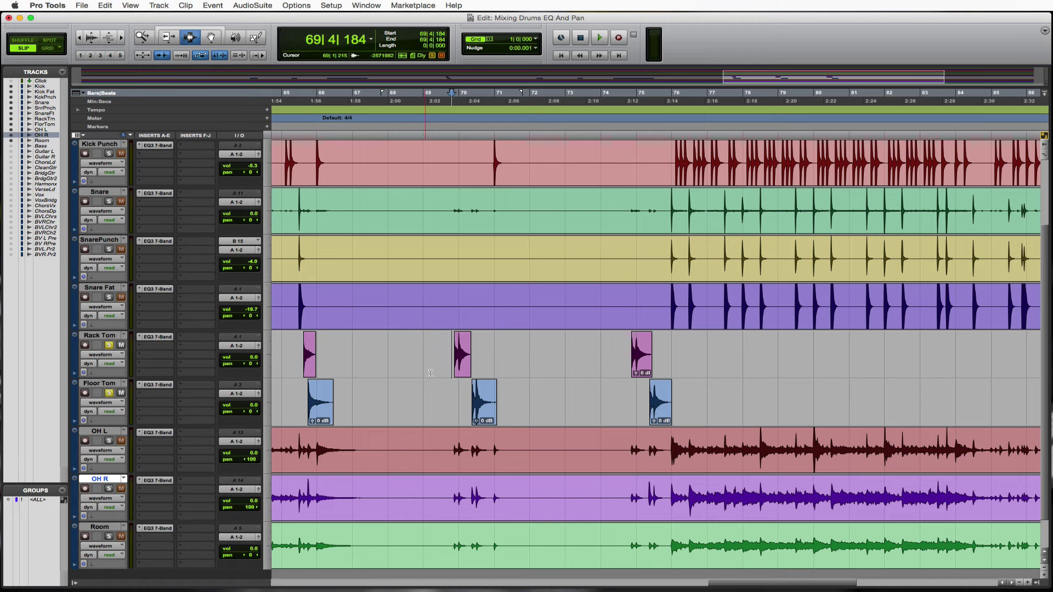
pyautogui.press('space')
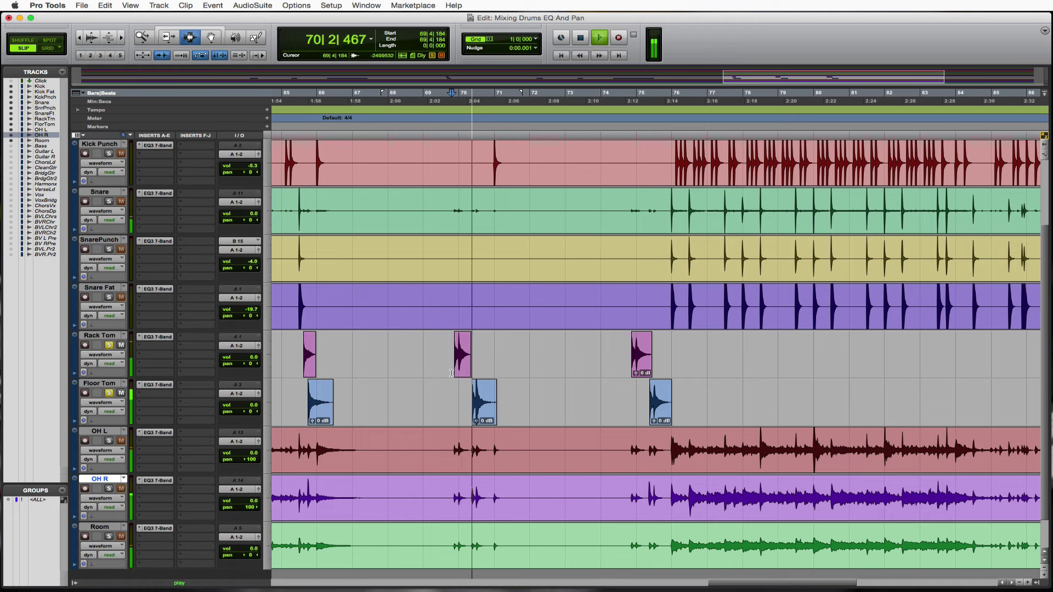
pyautogui.press('space')
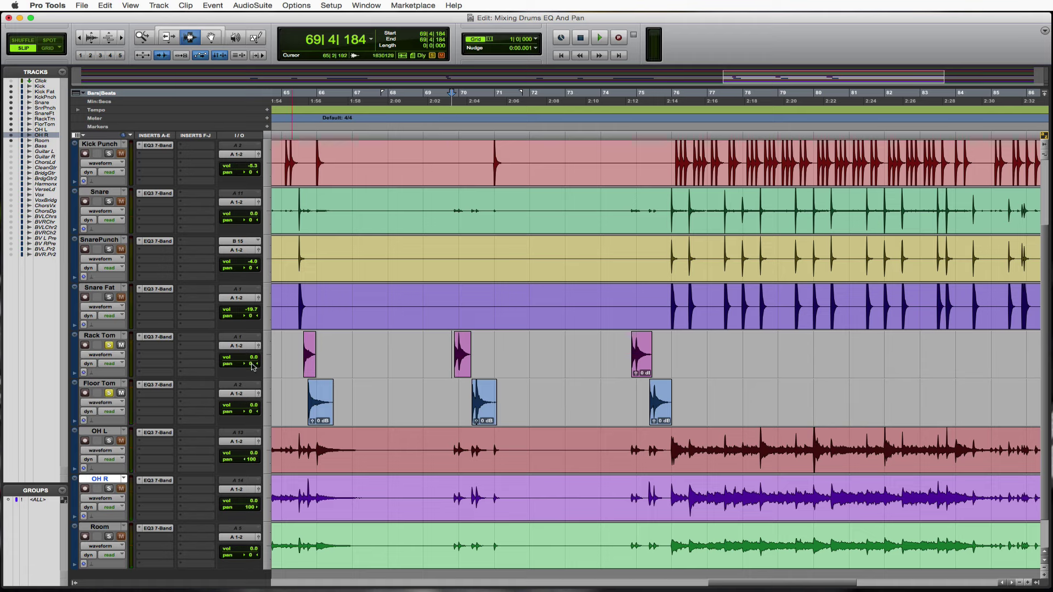
# Step: Pan Rack Tom to 43 left and Floor Tom to 63 right, then unsolo both toms
pyautogui.moveTo(252, 367); pyautogui.dragTo(244, 366)
pyautogui.click(247, 415)
pyautogui.moveTo(247, 415); pyautogui.dragTo(260, 415)
pyautogui.press('space')
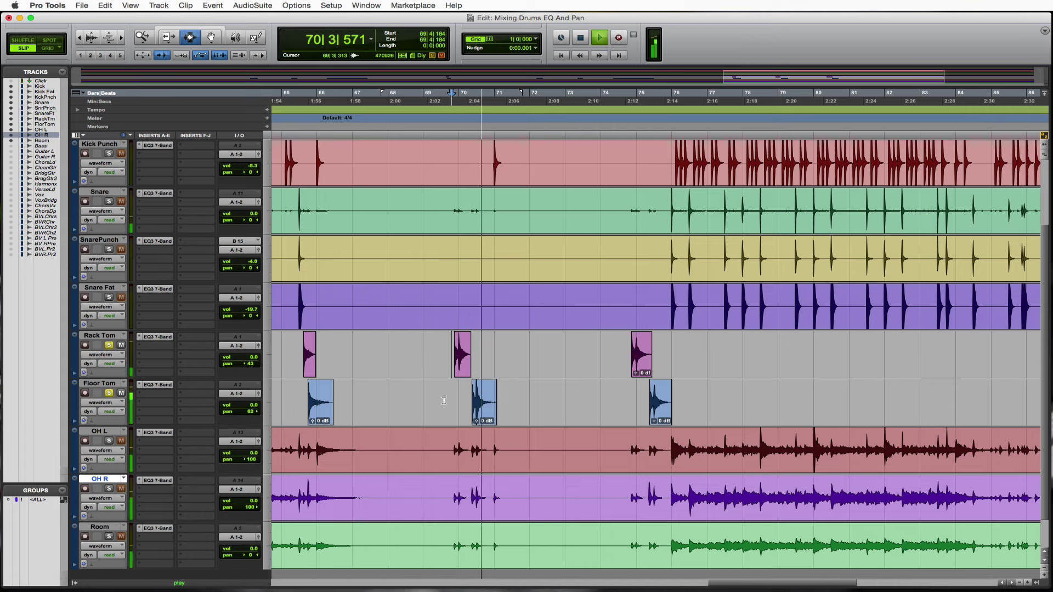
pyautogui.press('space')
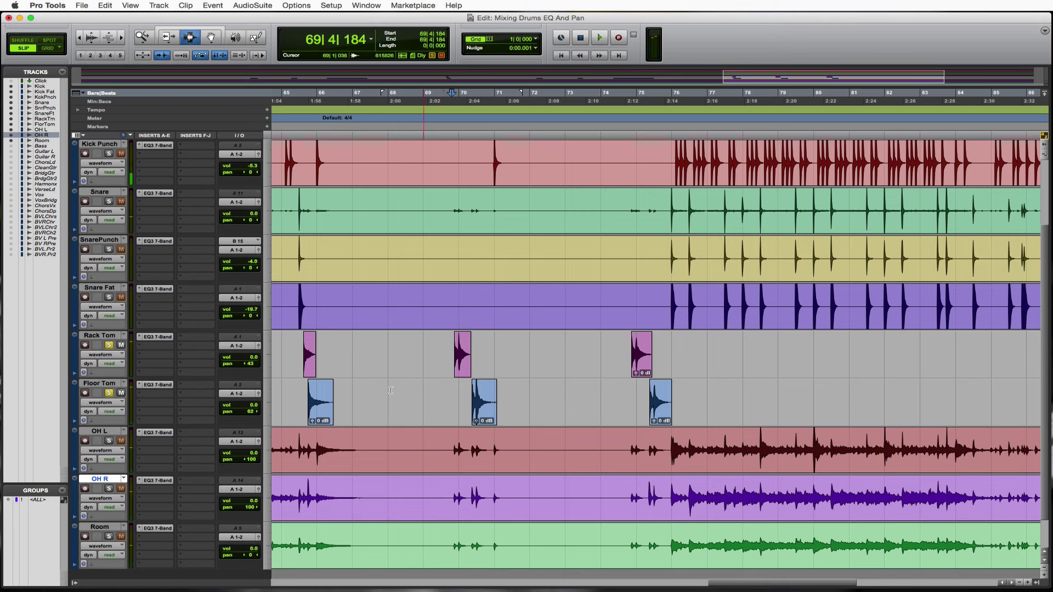
pyautogui.click(109, 347)
pyautogui.click(109, 393)
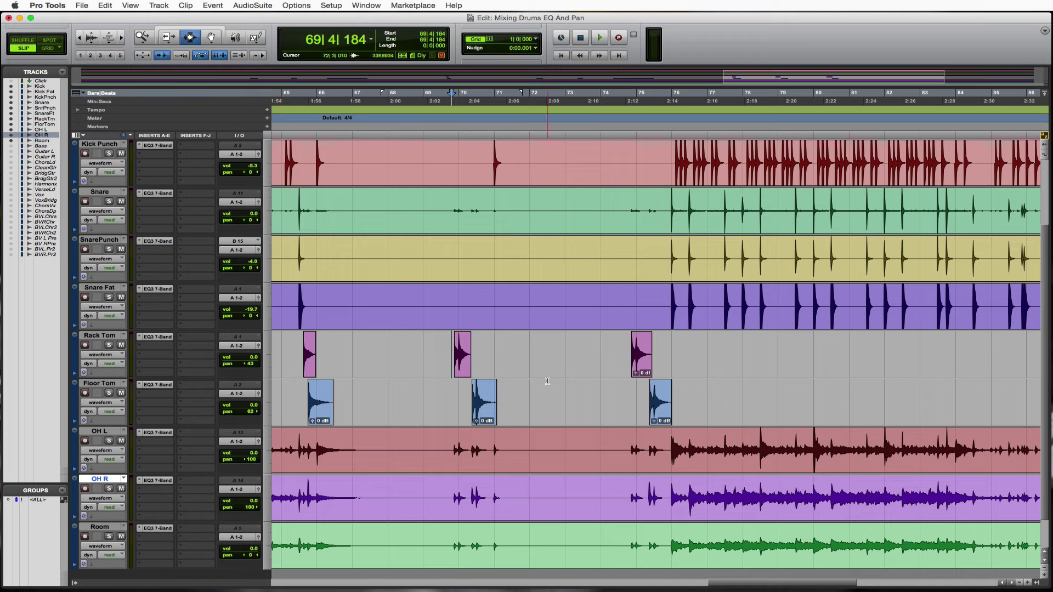
pyautogui.scroll(2, 456, 375)
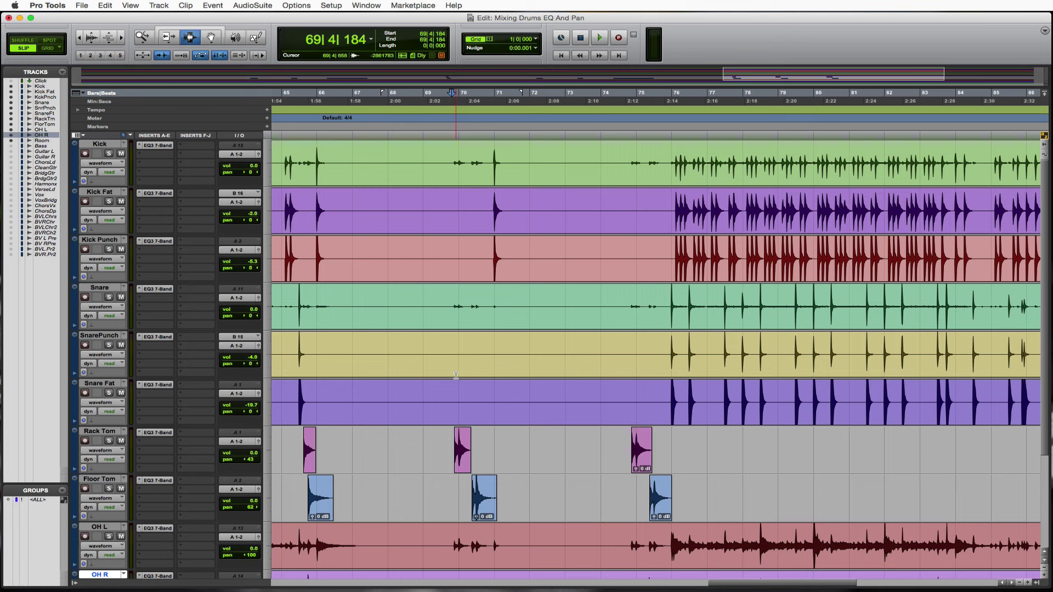
pyautogui.scroll(-3, 396, 355)
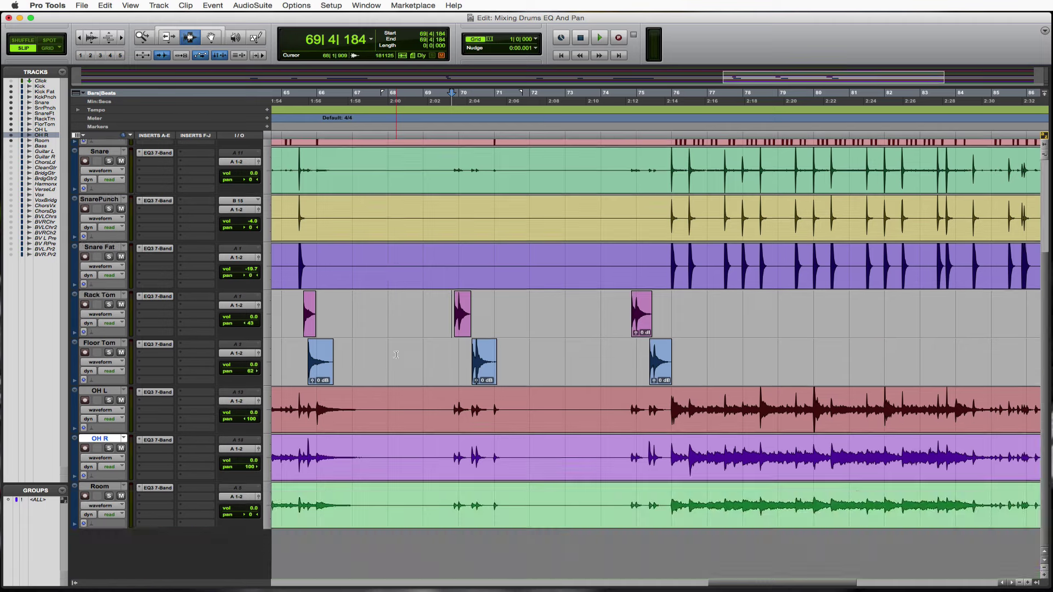
pyautogui.scroll(3, 396, 354)
pyautogui.hscroll(-2, 395, 355)
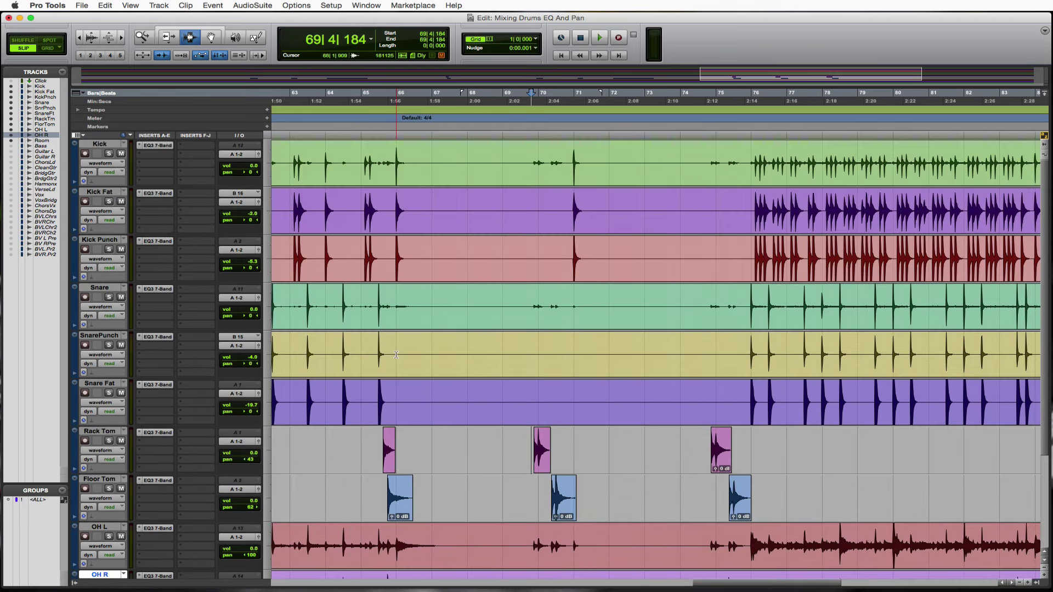
pyautogui.hscroll(-2, 395, 355)
pyautogui.scroll(-3, 396, 355)
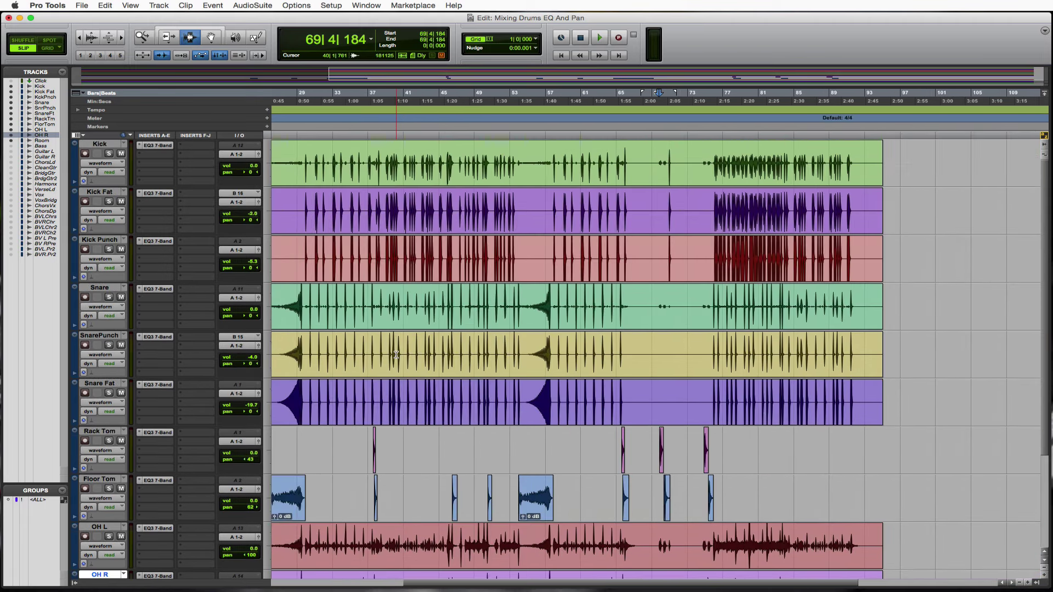